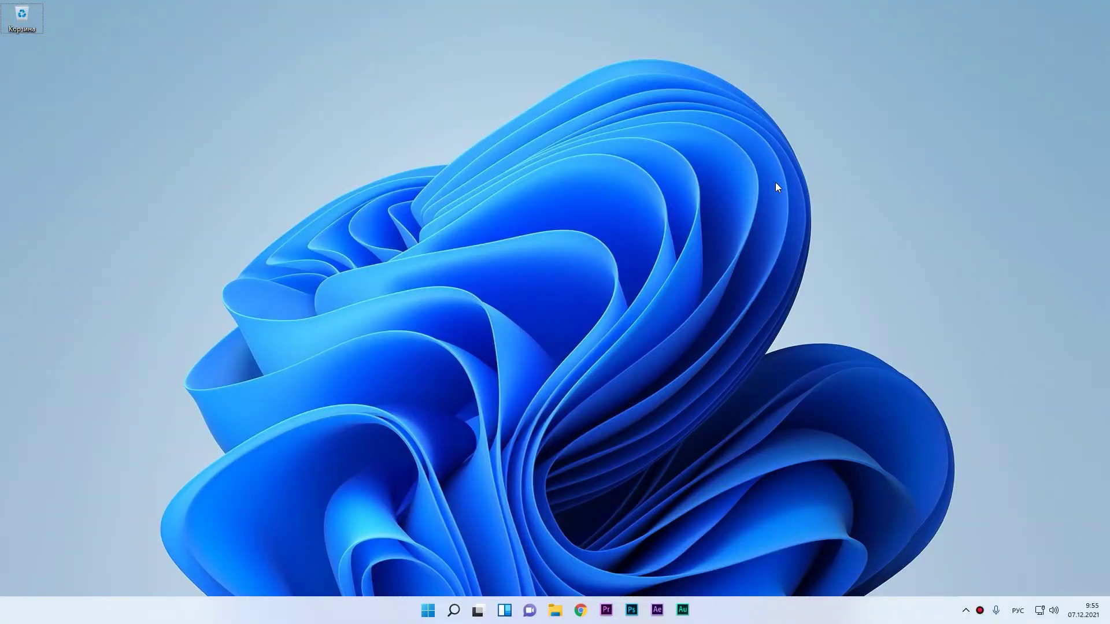
- Search Windows for "сведения о системе", open System Information and look through the system summary
{"action": "left_click", "coordinate": [453, 612]}
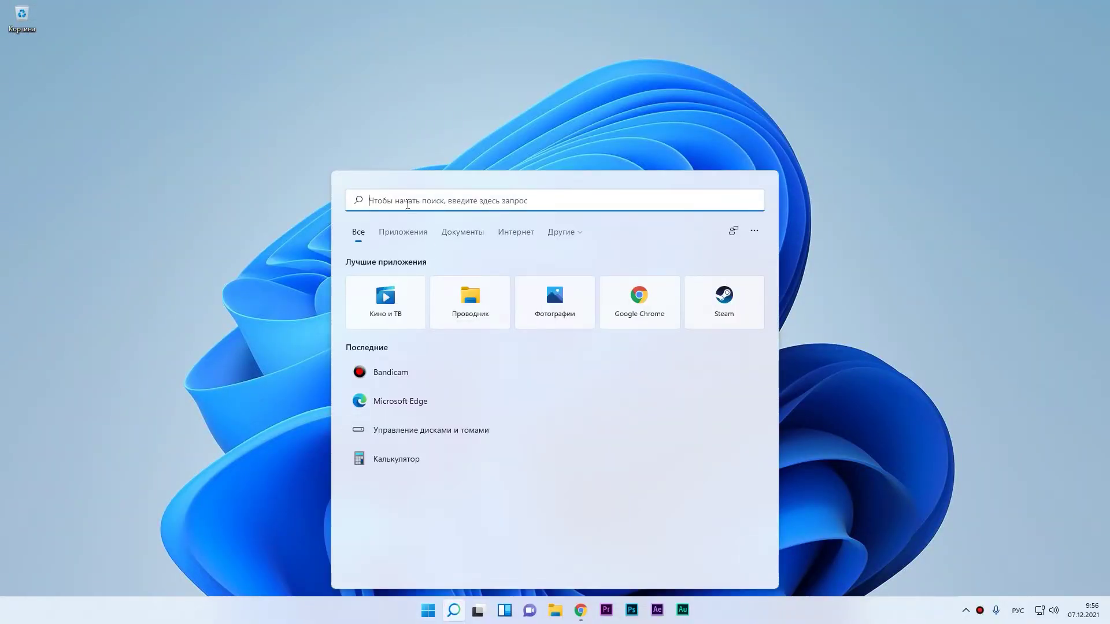
{"action": "type", "text": "сведения о системе"}
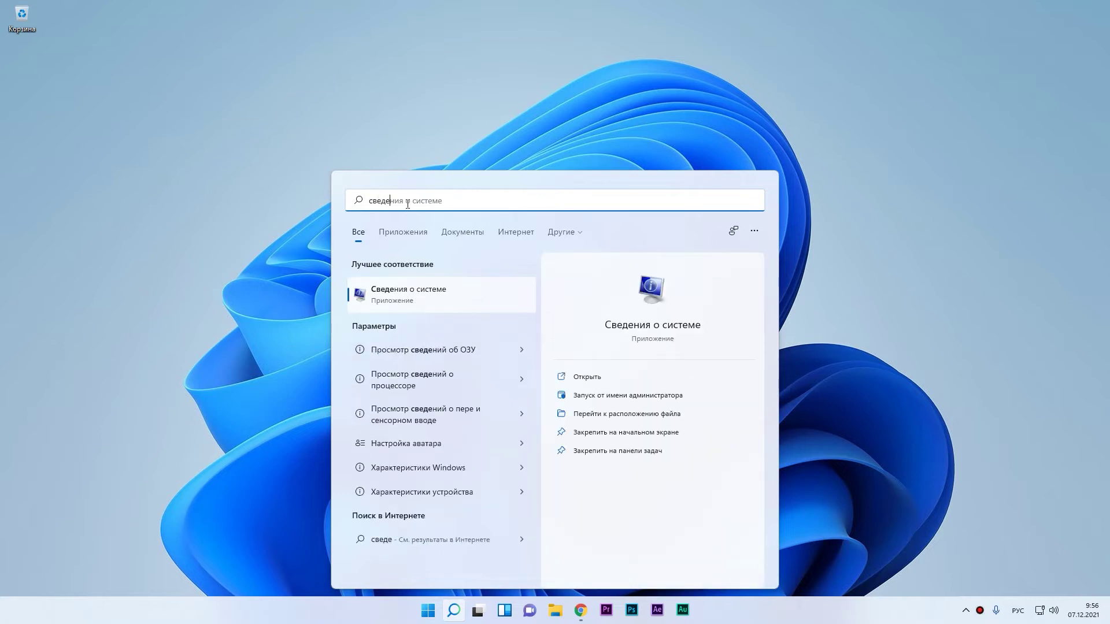
{"action": "key", "text": "Return"}
{"action": "scroll", "coordinate": [549, 240], "scroll_direction": "down", "scroll_amount": 2}
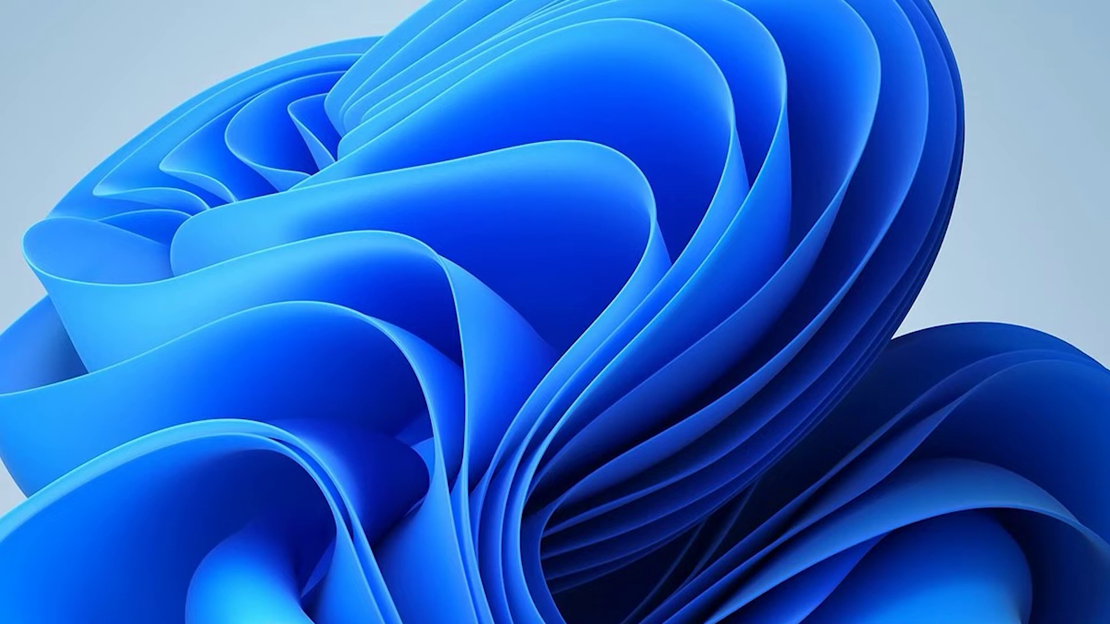
- Search Windows for "изоля" and open the best matching result
{"action": "key", "text": "super+s"}
{"action": "type", "text": "изоля"}
{"action": "key", "text": "Return"}
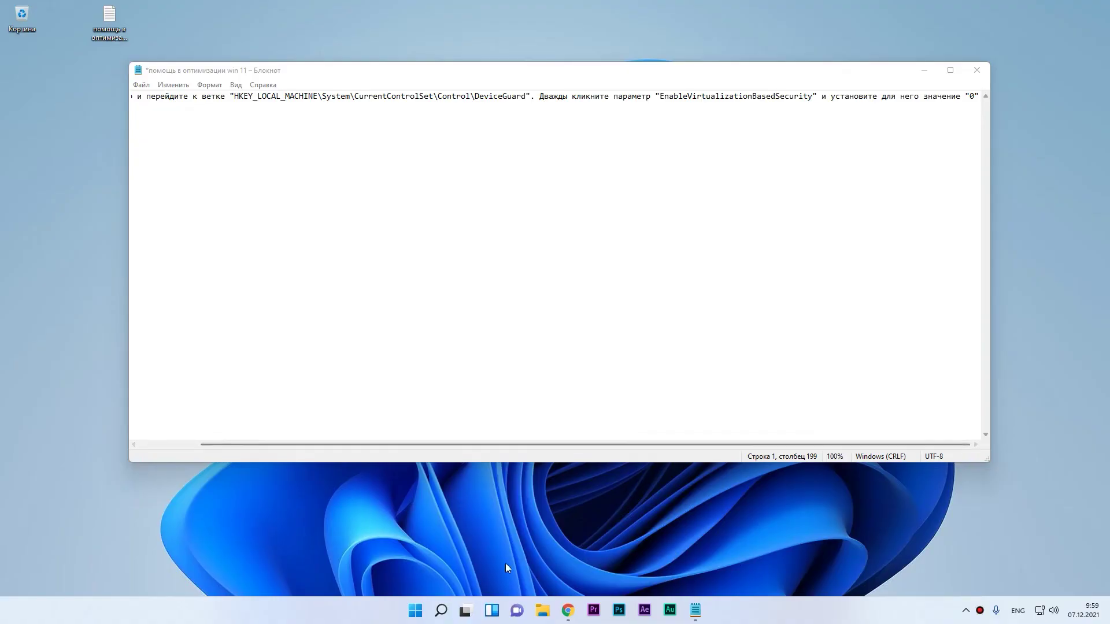
- Run regedit to open the Registry Editor
{"action": "key", "text": "super+r"}
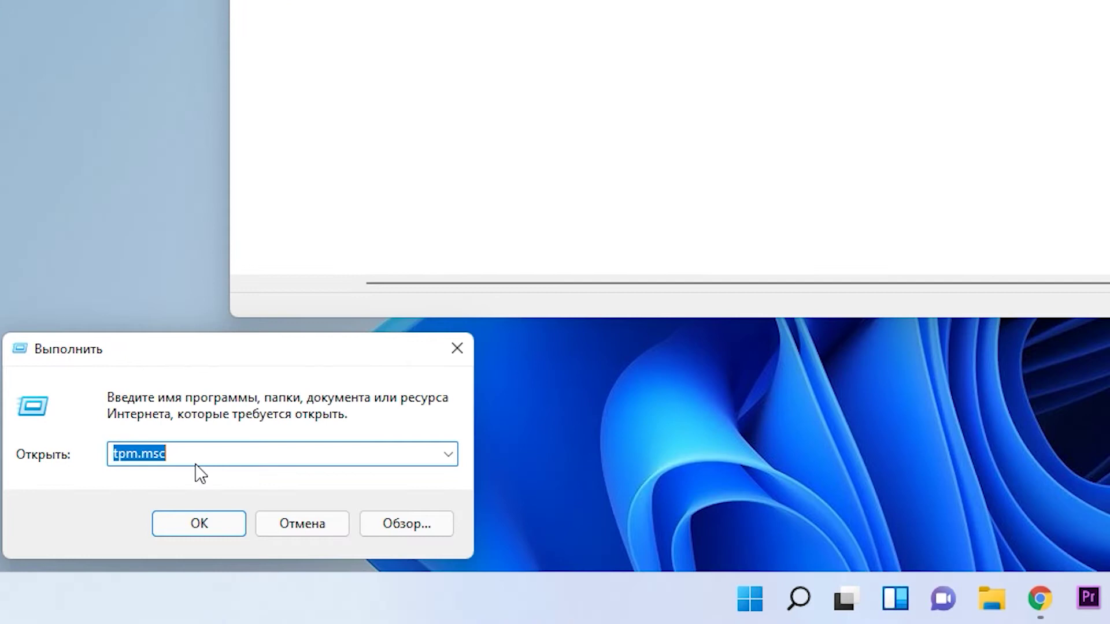
{"action": "type", "text": "regedit"}
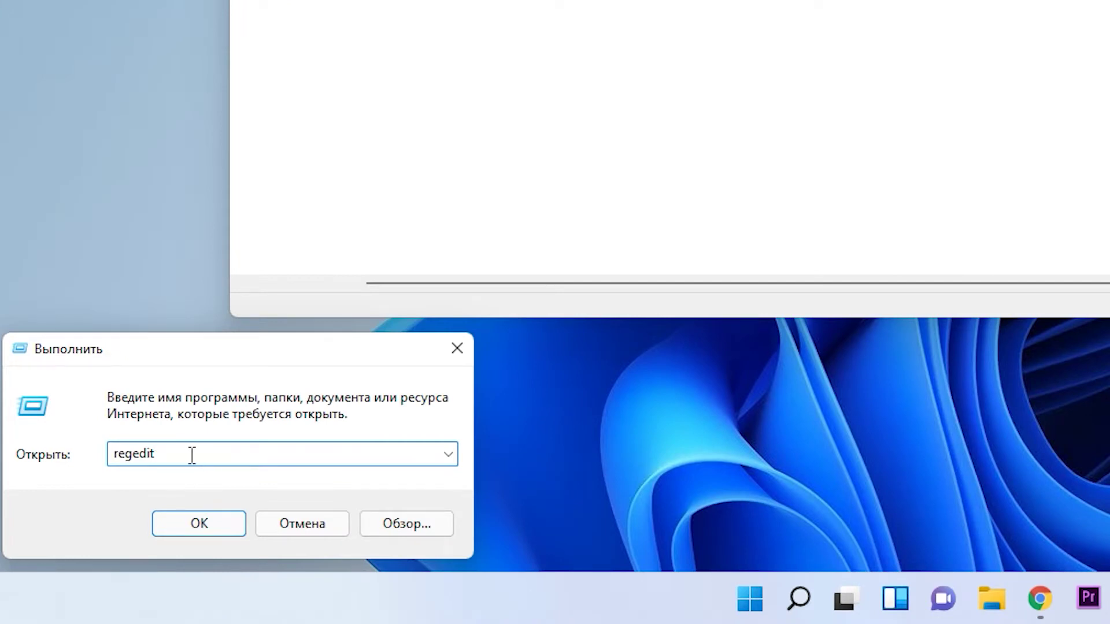
{"action": "key", "text": "Return"}
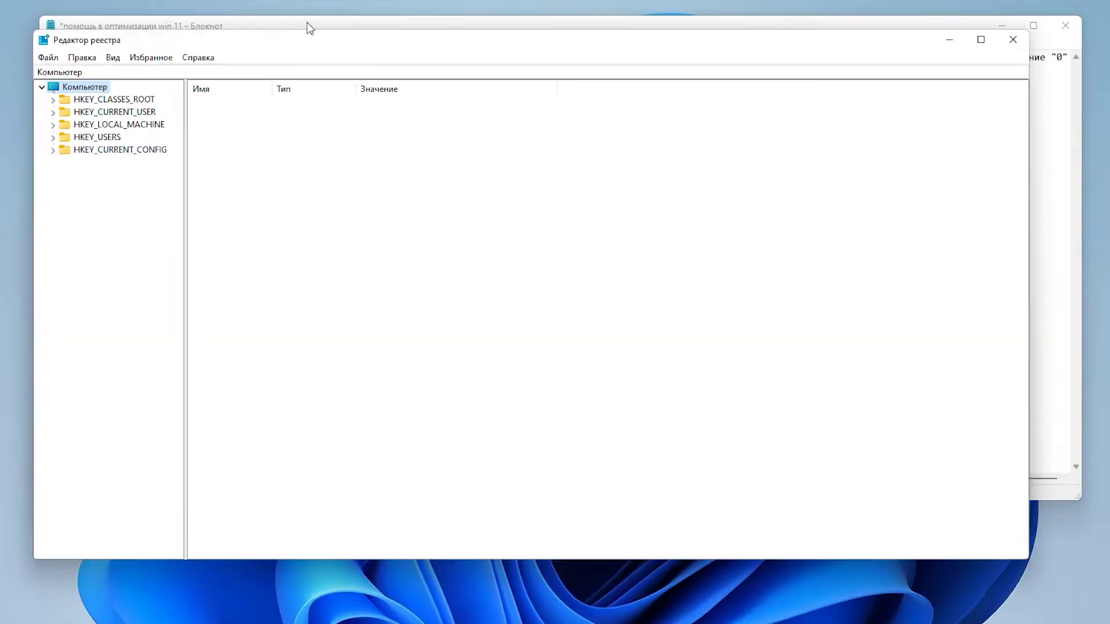
- Check the registry path in the Notepad notes and open the key HKEY_LOCAL_MACHINE\SYSTEM\CurrentControlSet\Control\DeviceGuard
{"action": "left_click", "coordinate": [306, 24]}
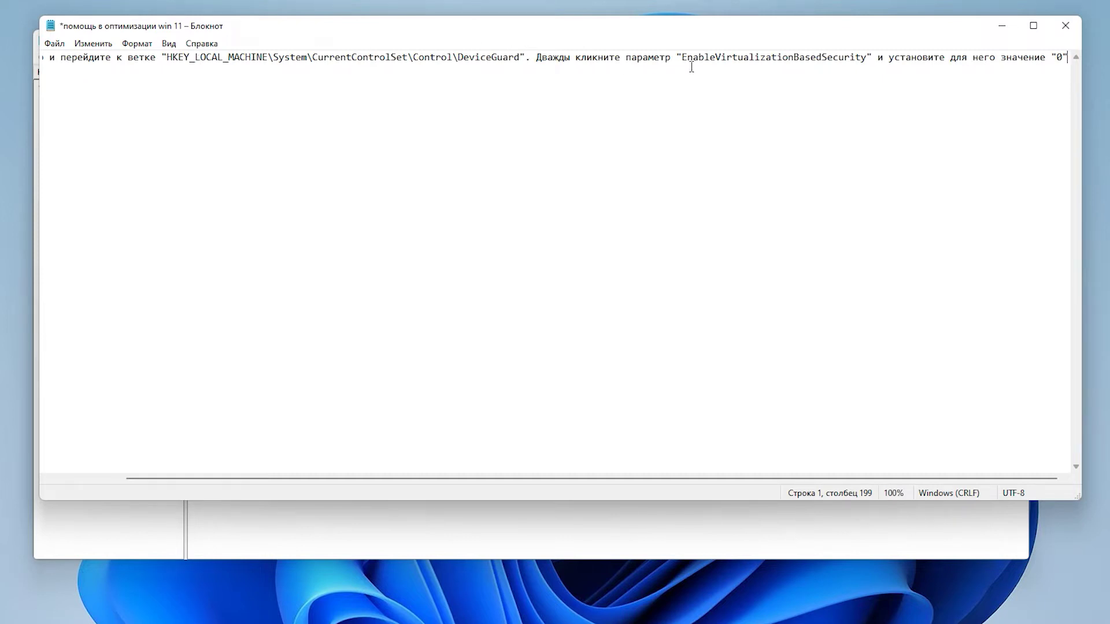
{"action": "left_click", "coordinate": [62, 118]}
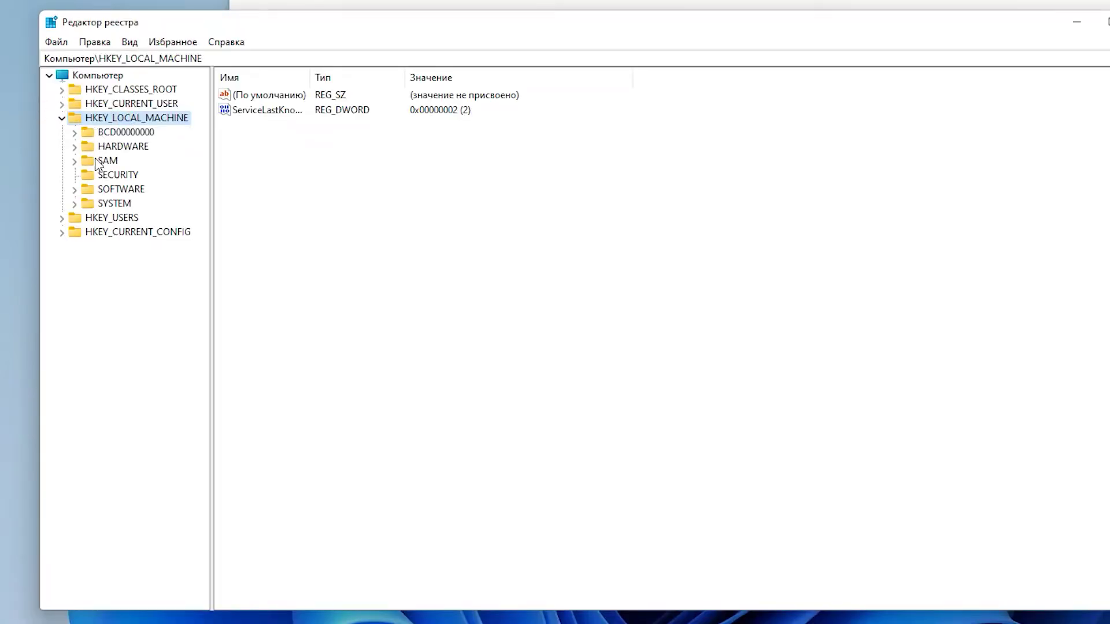
{"action": "left_click", "coordinate": [74, 203]}
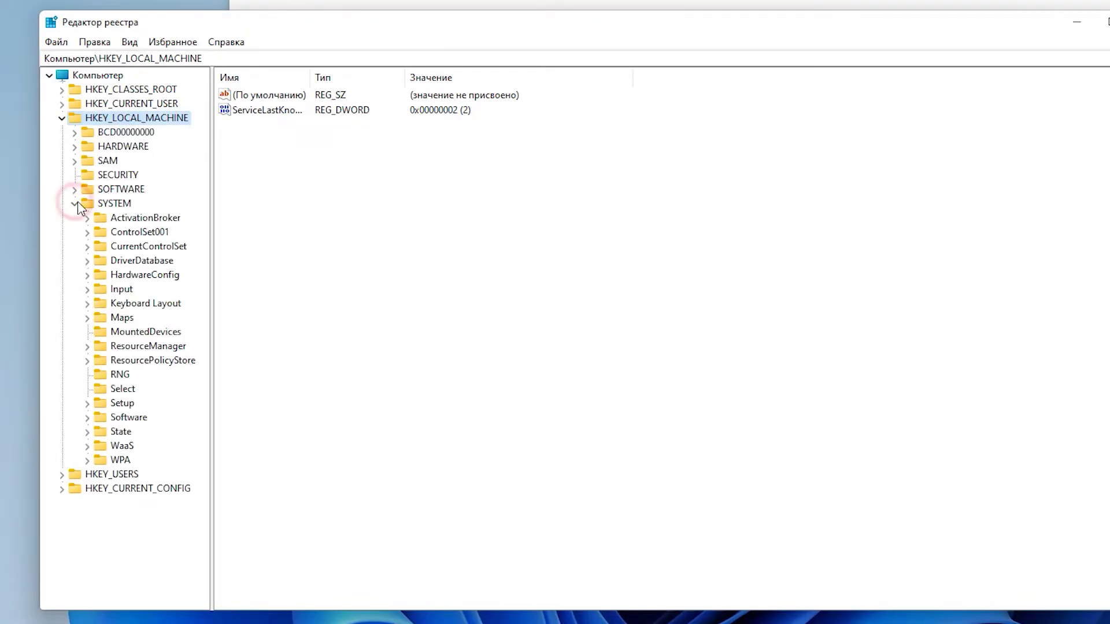
{"action": "left_click", "coordinate": [88, 246]}
{"action": "left_click", "coordinate": [100, 261]}
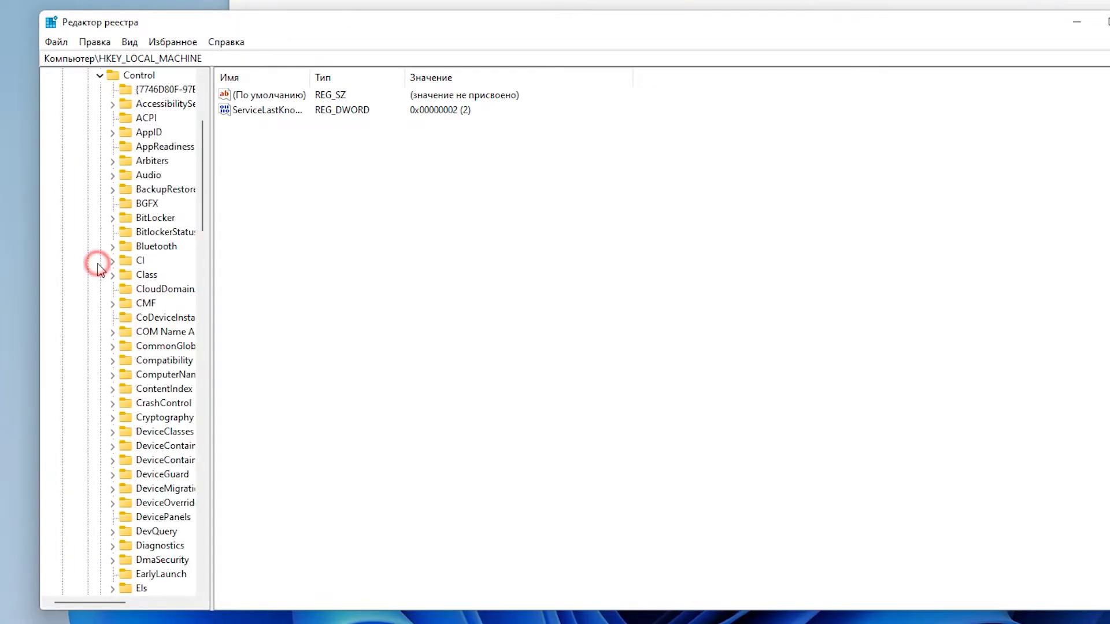
{"action": "scroll", "coordinate": [151, 263], "scroll_direction": "down", "scroll_amount": 3}
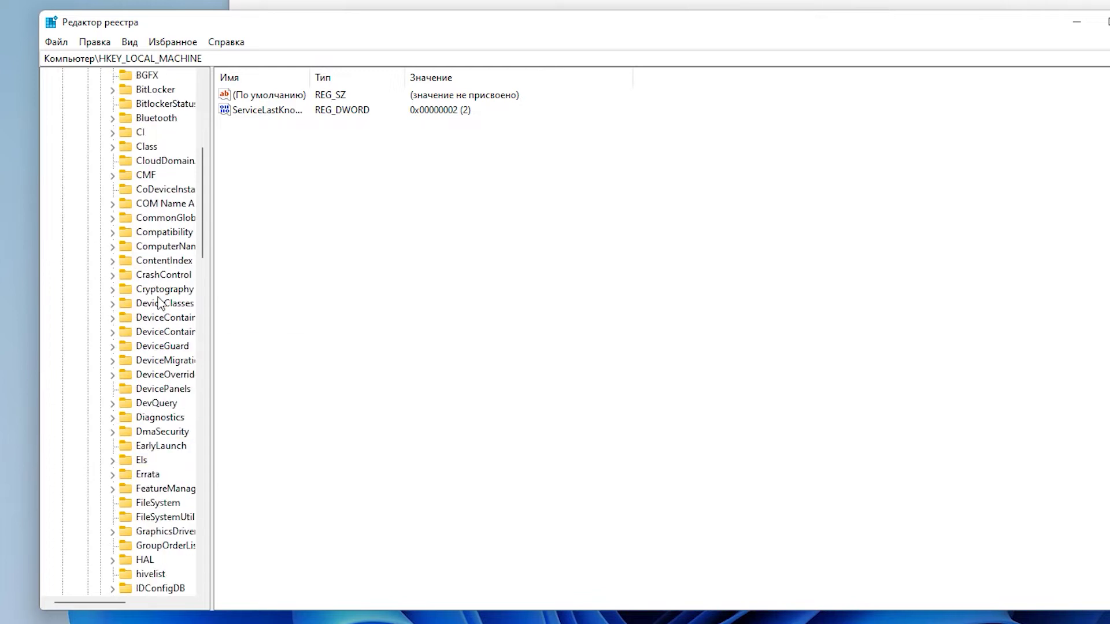
{"action": "left_click", "coordinate": [112, 346]}
{"action": "left_click", "coordinate": [161, 345]}
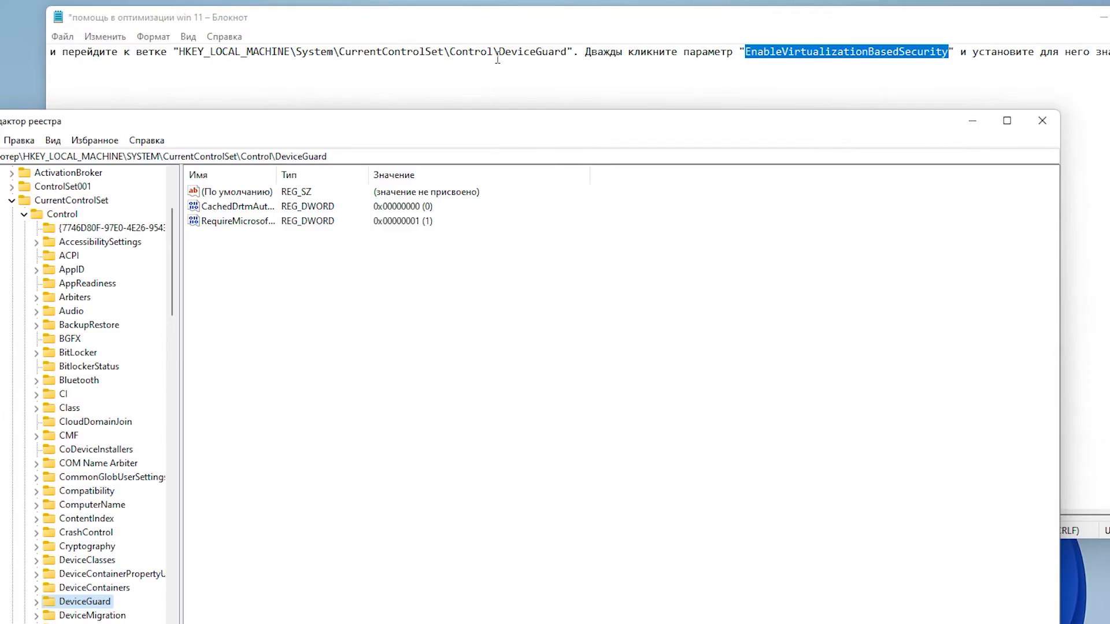
- Compare the values in the DeviceGuard key with the EnableVirtualizationBasedSecurity parameter named in the Notepad notes, moving the notes aside
{"action": "left_click_drag", "start_coordinate": [509, 61], "coordinate": [560, 56]}
{"action": "left_click", "coordinate": [32, 121]}
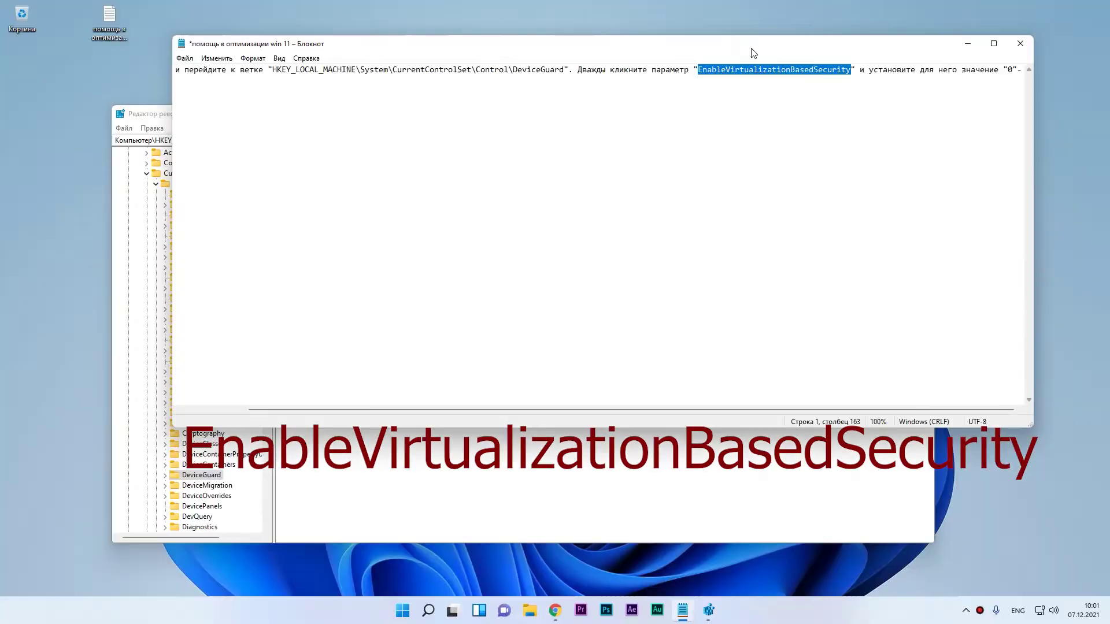
{"action": "left_click_drag", "start_coordinate": [301, 42], "coordinate": [516, 43]}
{"action": "left_click", "coordinate": [328, 113]}
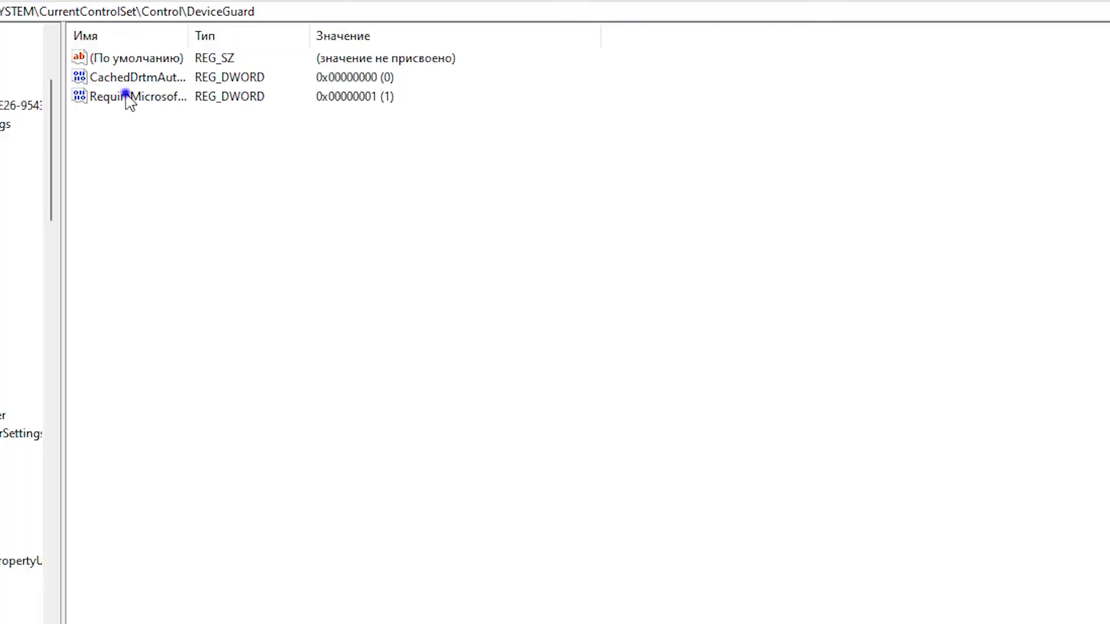
- View the editing options for the RequireMicrosoft... entry in DeviceGuard, and check the Notepad notes for the prescribed parameter value
{"action": "right_click", "coordinate": [311, 189]}
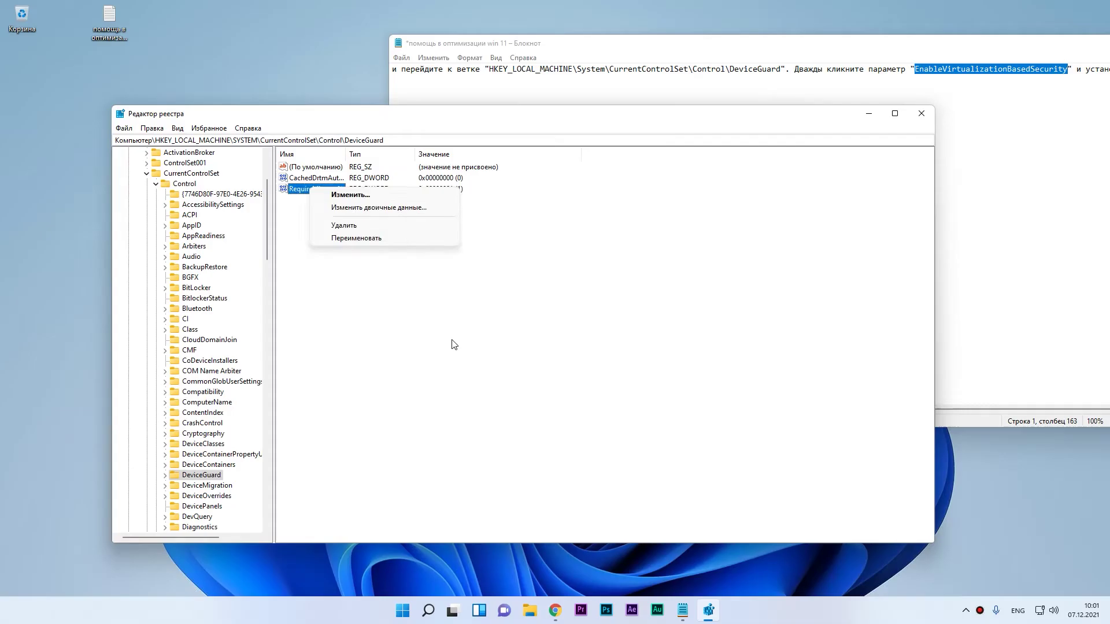
{"action": "left_click", "coordinate": [377, 363]}
{"action": "left_click_drag", "start_coordinate": [767, 48], "coordinate": [463, 59]}
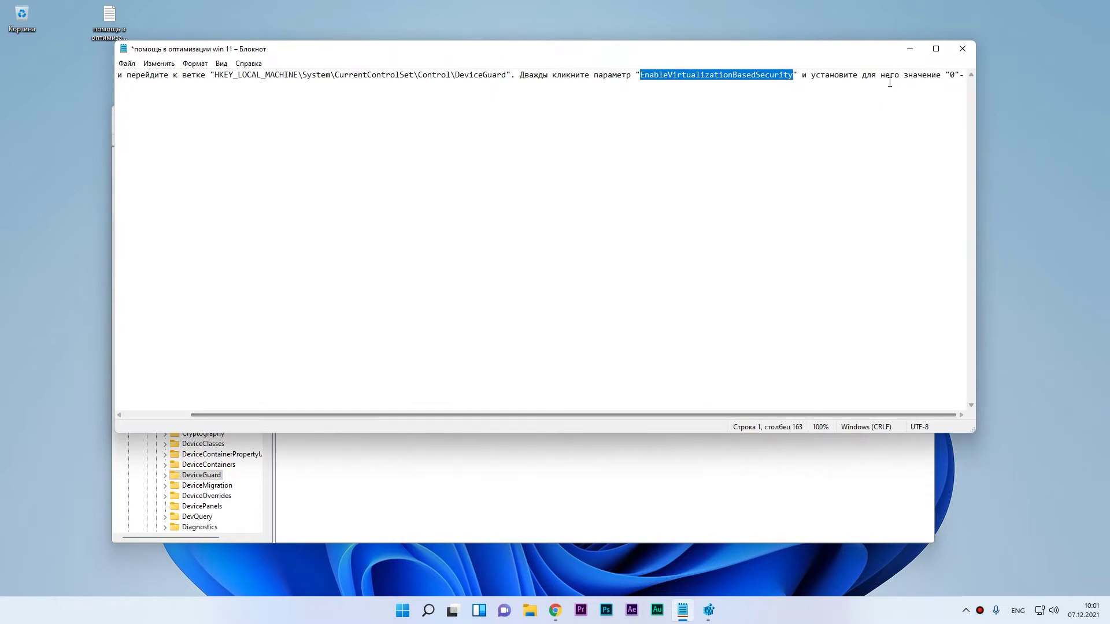
{"action": "double_click", "coordinate": [951, 75]}
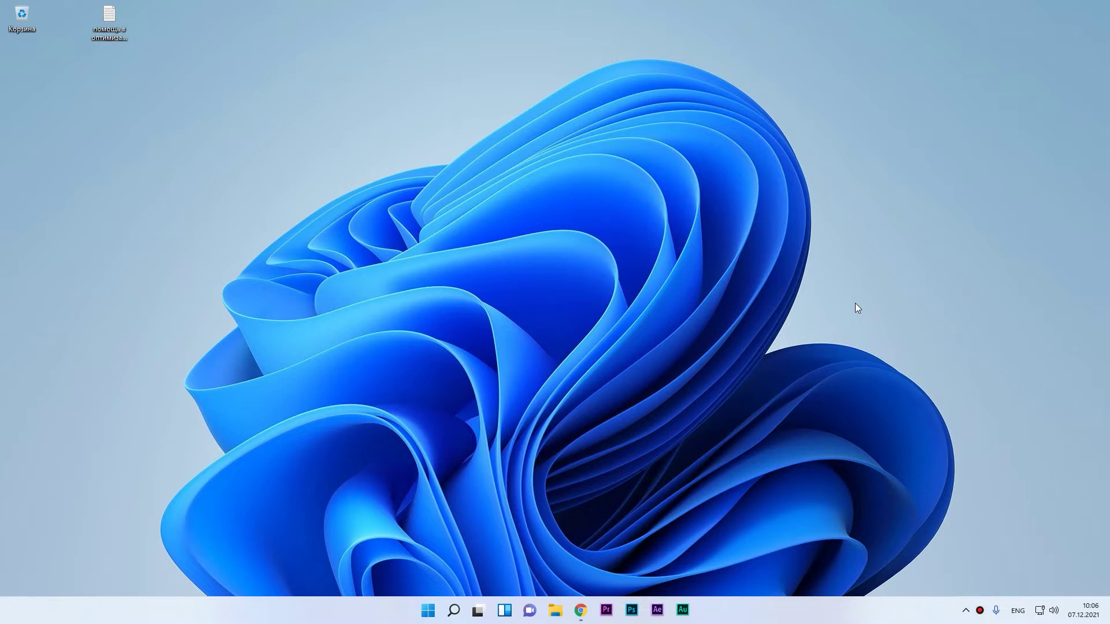
- Open Windows Settings and go to the temporary files page (Временные файлы) in the system's storage section (Память)
{"action": "key", "text": "super+i"}
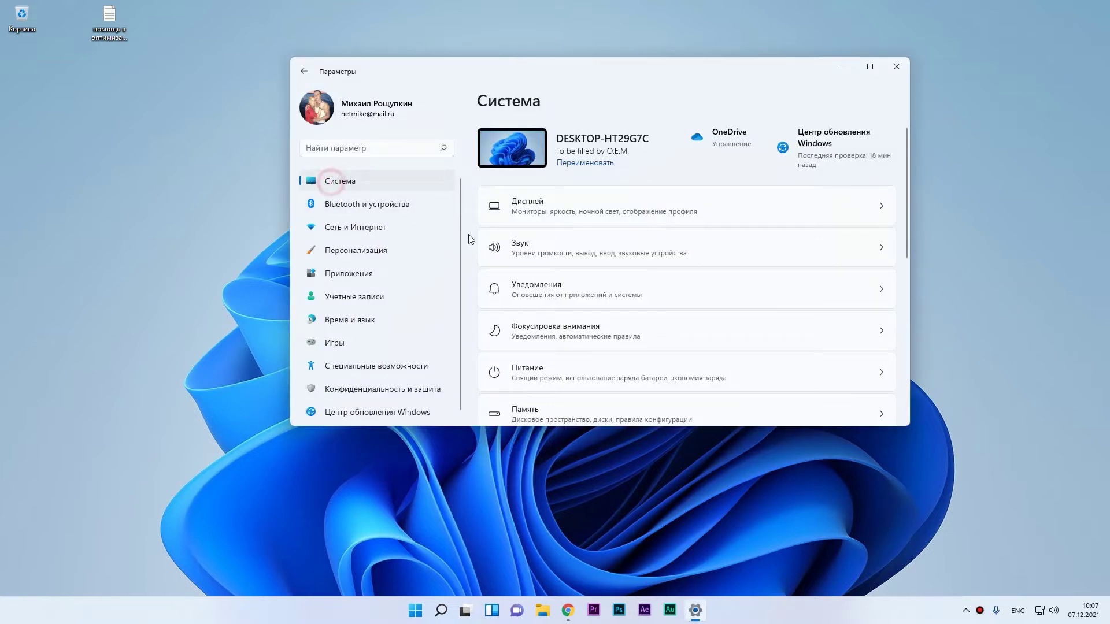
{"action": "left_click", "coordinate": [531, 411]}
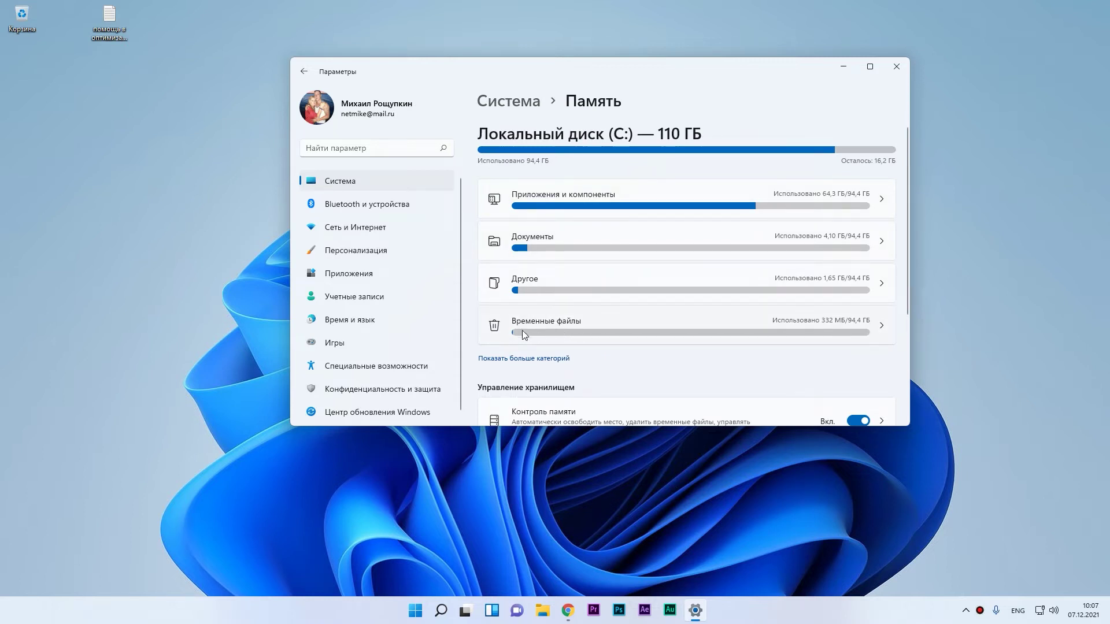
{"action": "left_click", "coordinate": [539, 330]}
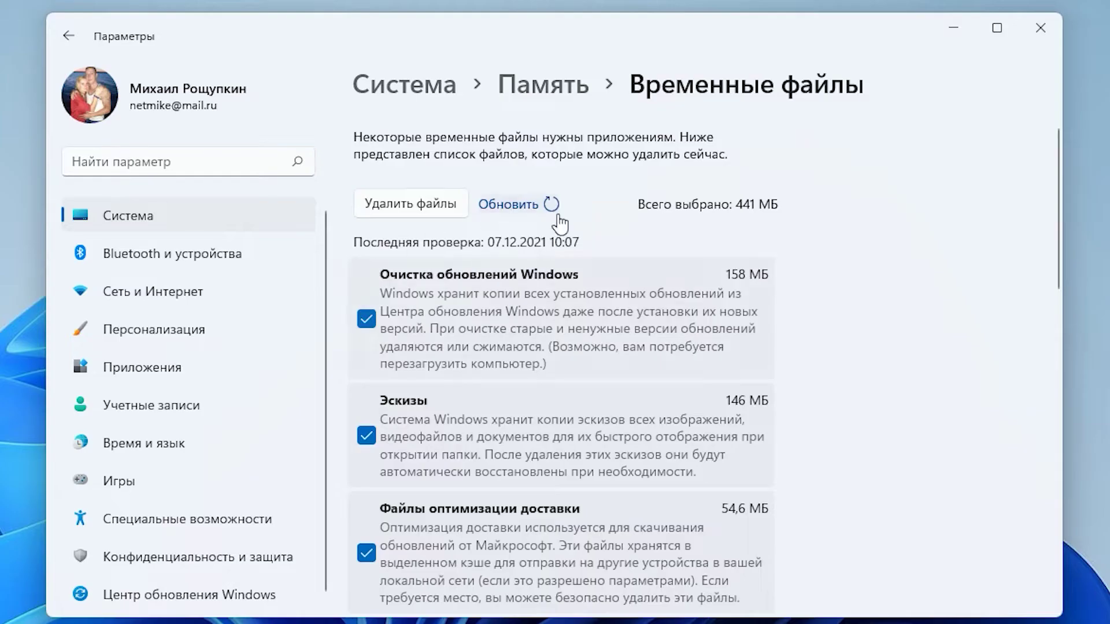
- Add Загрузки to the selected temporary file categories and permanently delete all selected files
{"action": "scroll", "coordinate": [541, 266], "scroll_direction": "down", "scroll_amount": 5}
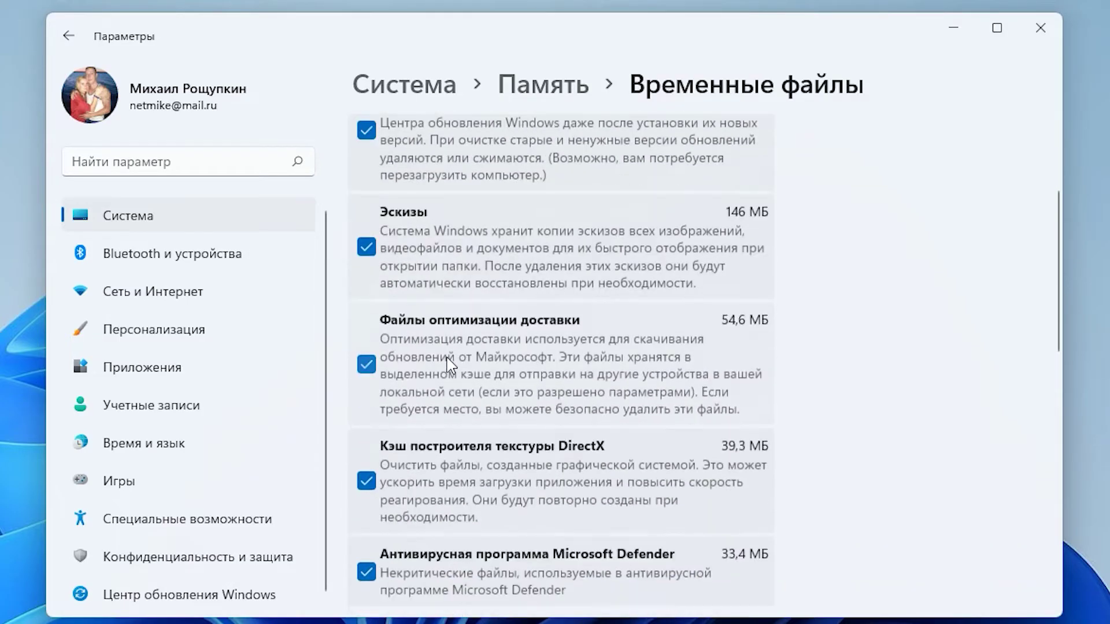
{"action": "scroll", "coordinate": [428, 375], "scroll_direction": "down", "scroll_amount": 3}
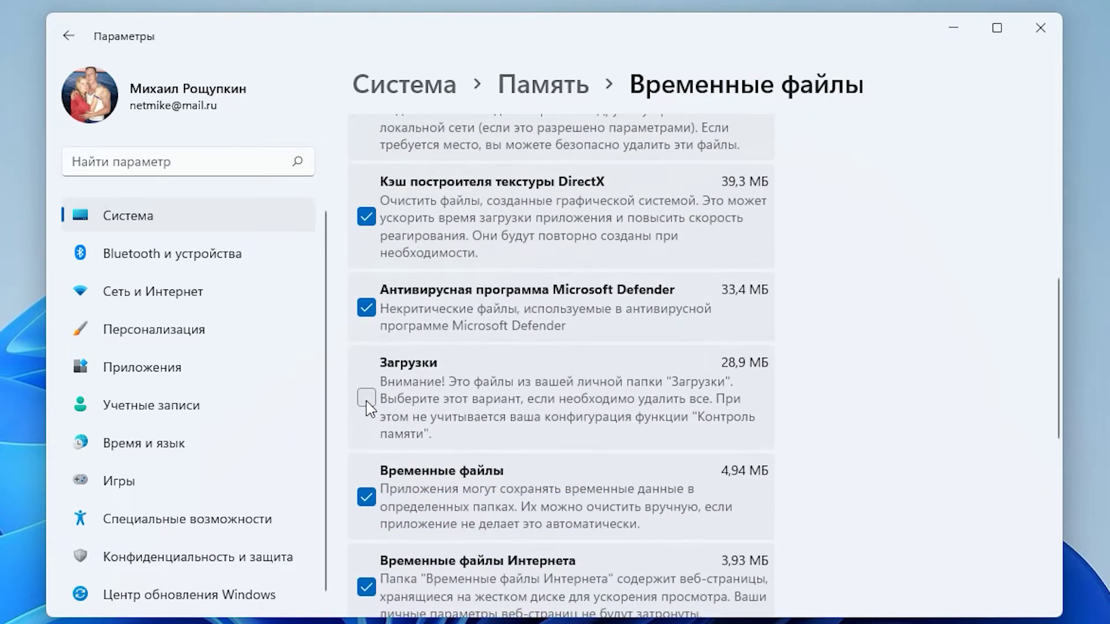
{"action": "left_click", "coordinate": [366, 403]}
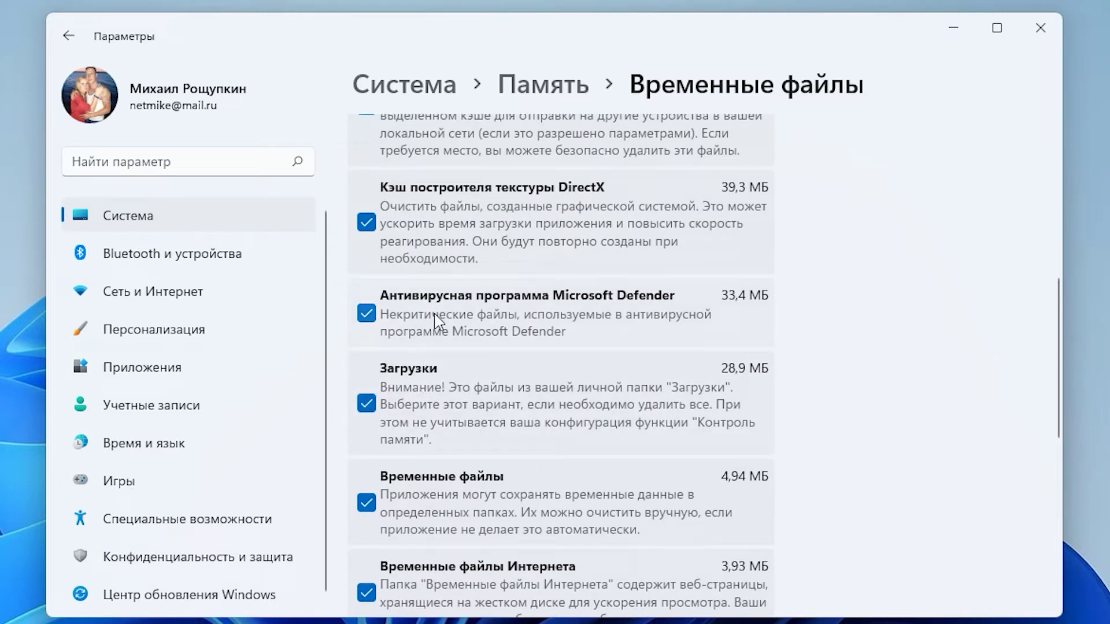
{"action": "scroll", "coordinate": [465, 393], "scroll_direction": "down", "scroll_amount": 9}
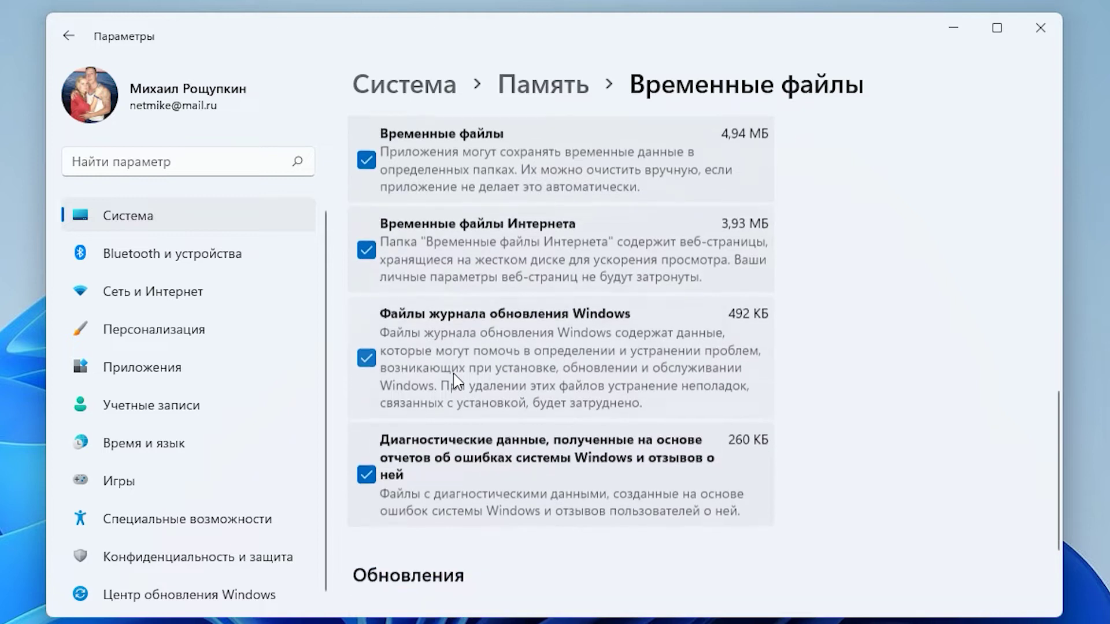
{"action": "scroll", "coordinate": [453, 381], "scroll_direction": "up", "scroll_amount": 10}
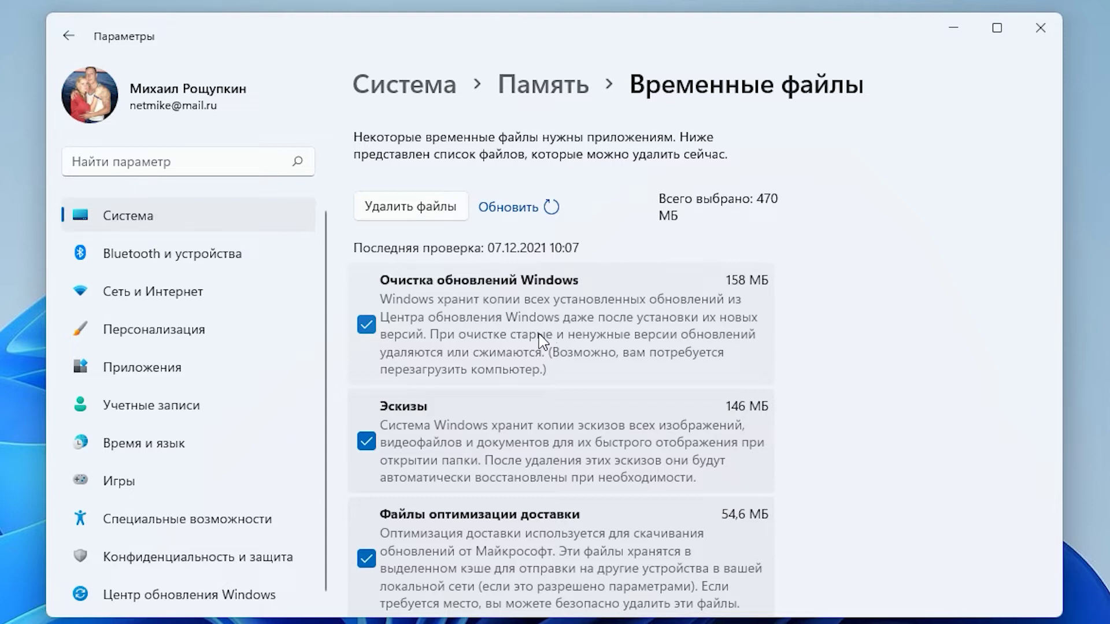
{"action": "left_click", "coordinate": [411, 205]}
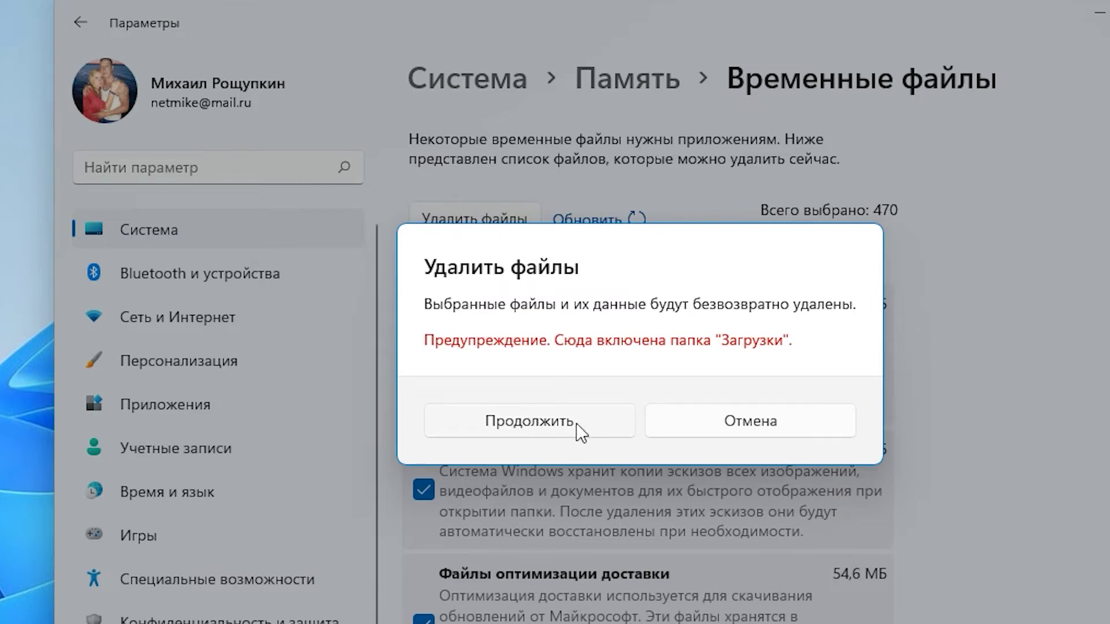
{"action": "left_click", "coordinate": [554, 424]}
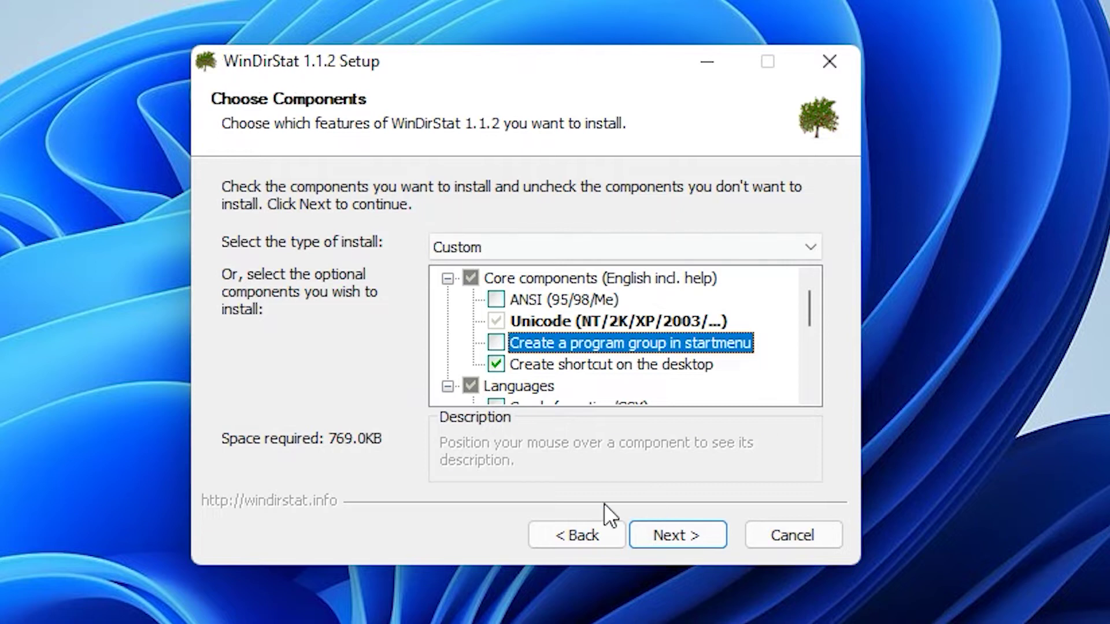
- Install WinDirStat 1.1.2 in C:\Program Files (x86)\WinDirStat and scan only drive C:
{"action": "left_click", "coordinate": [650, 538]}
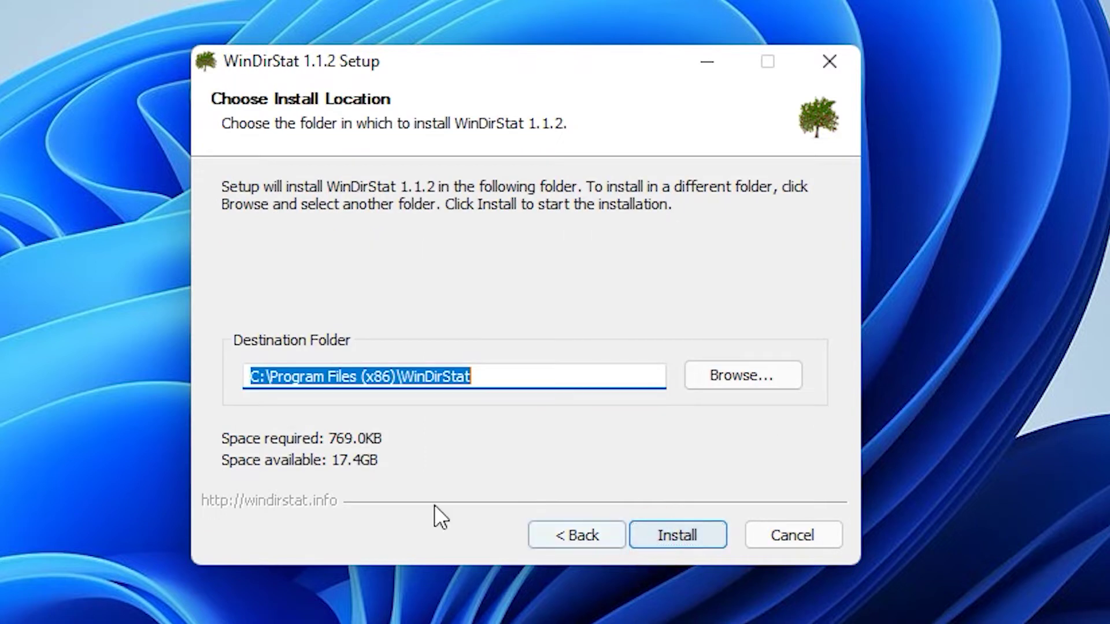
{"action": "left_click", "coordinate": [665, 535]}
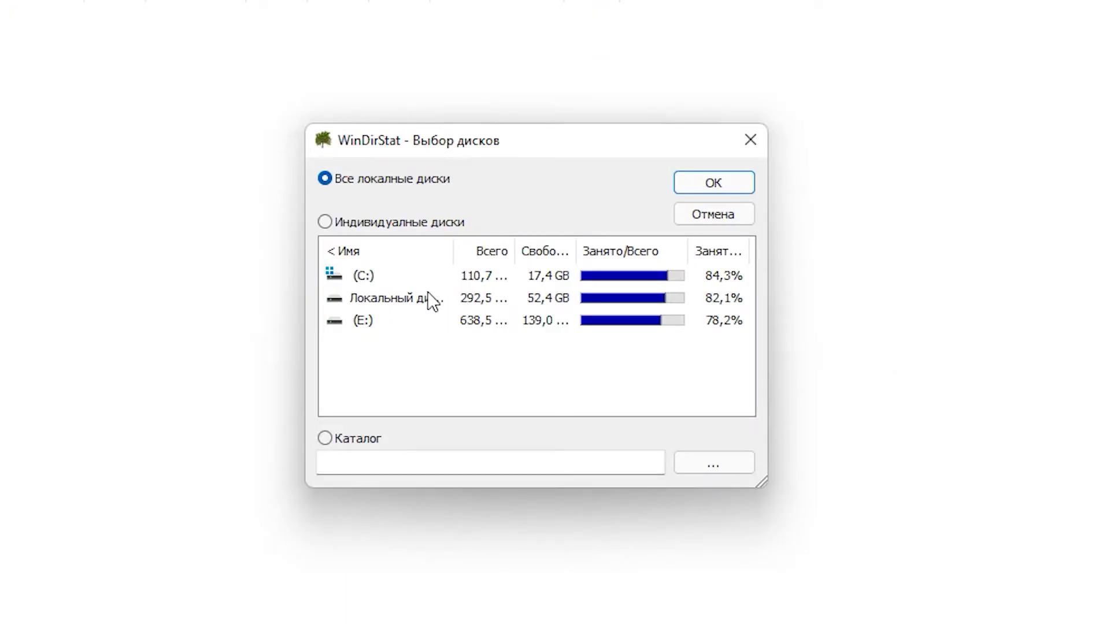
{"action": "left_click", "coordinate": [361, 280]}
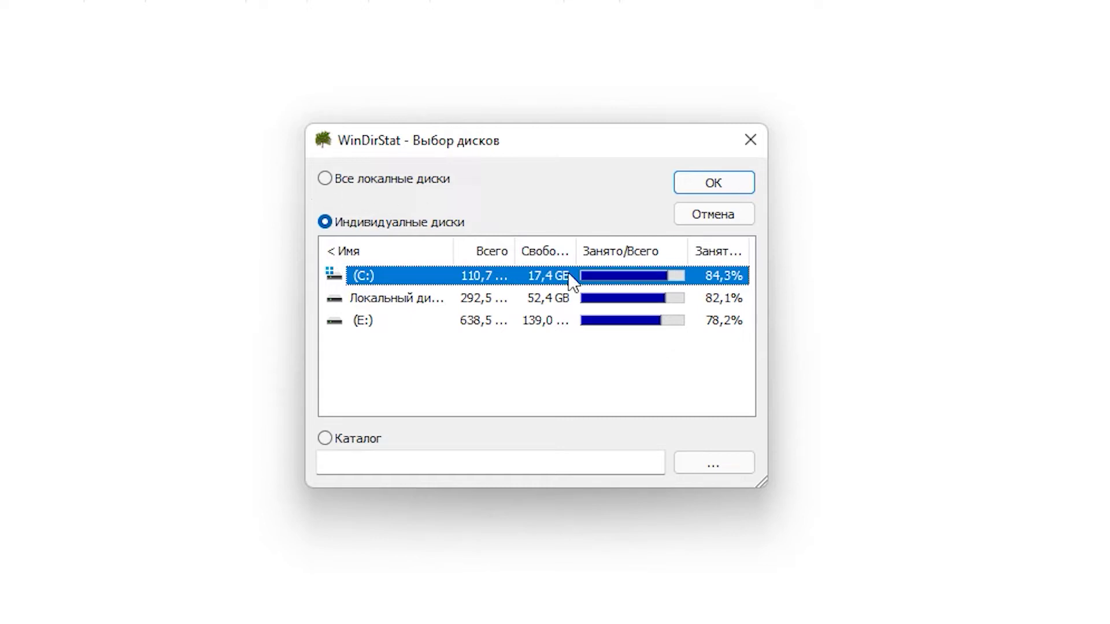
{"action": "left_click", "coordinate": [707, 183]}
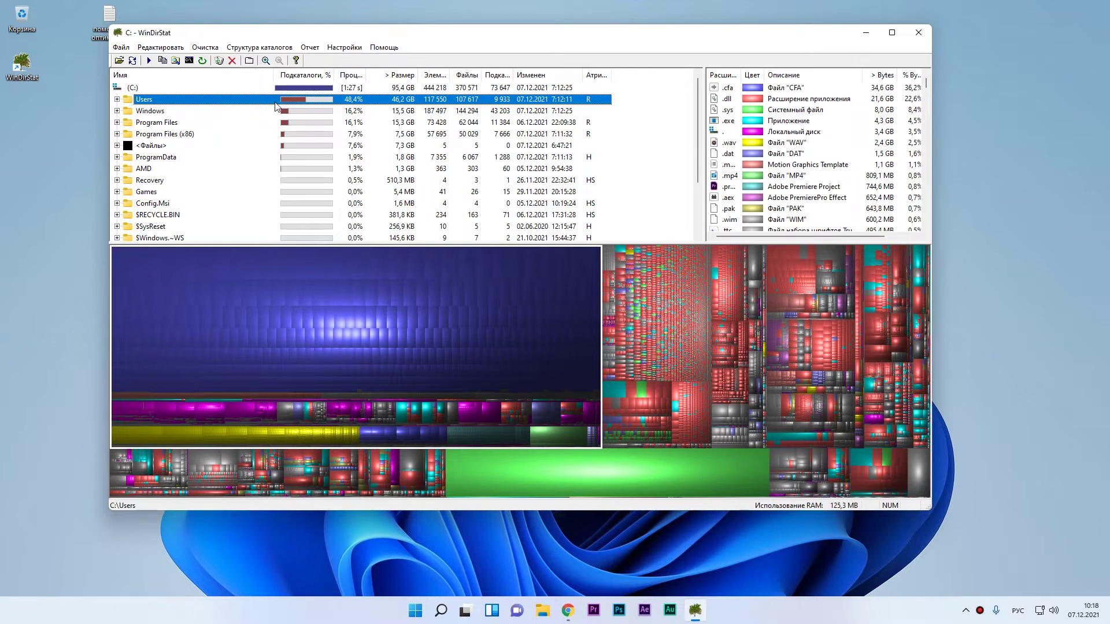
- Expand the Users folder, the largest user profile and its Documents folder in the scan tree to examine their disk usage
{"action": "left_click", "coordinate": [116, 99]}
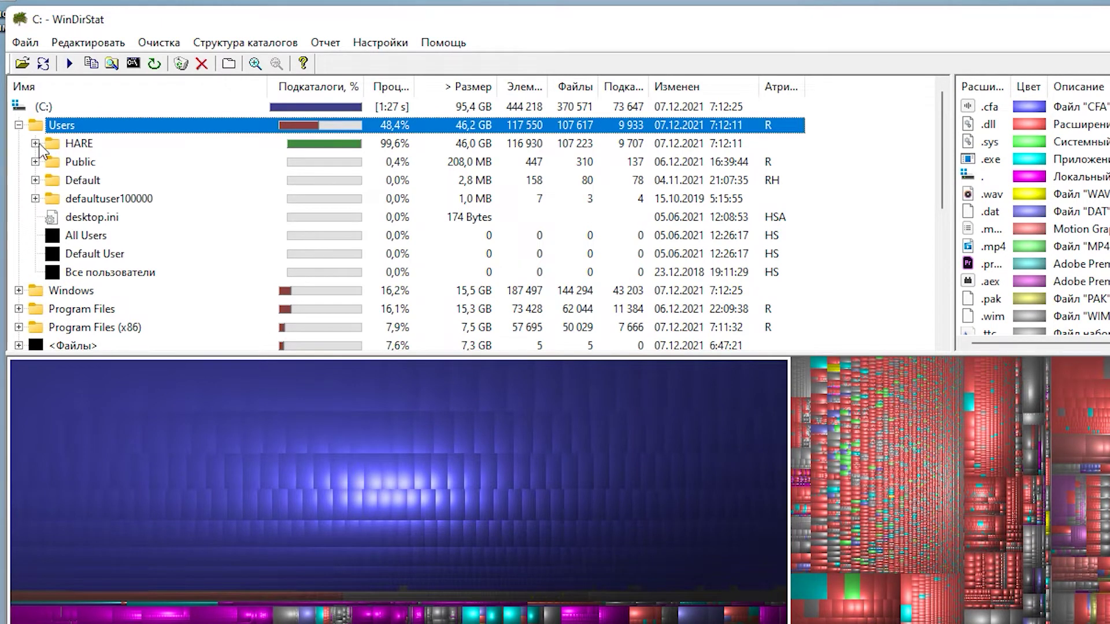
{"action": "left_click", "coordinate": [36, 143]}
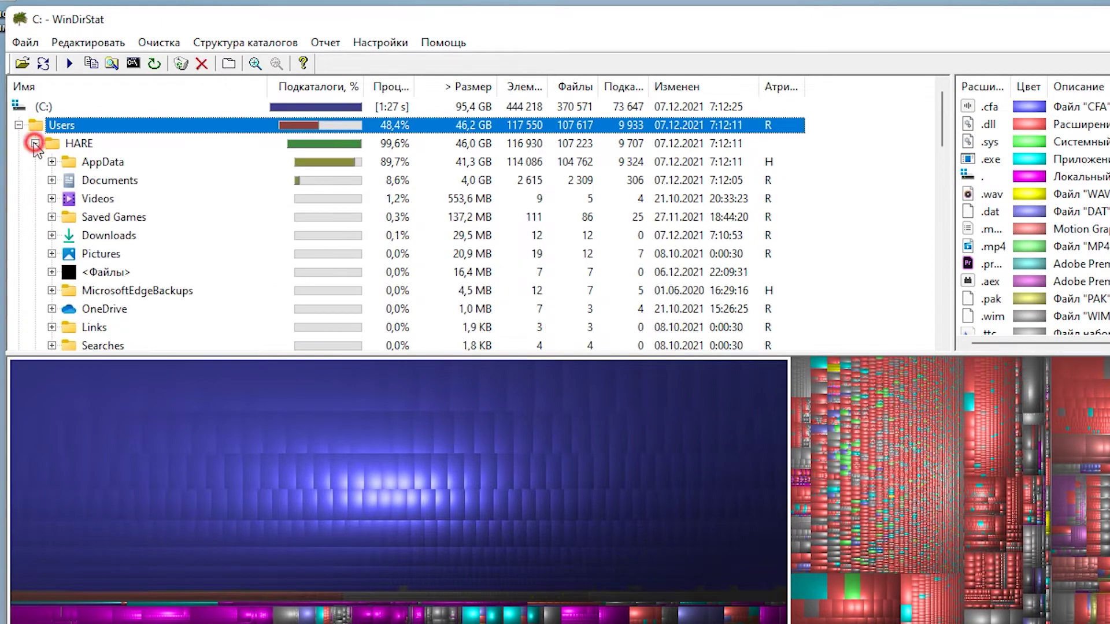
{"action": "left_click", "coordinate": [52, 180]}
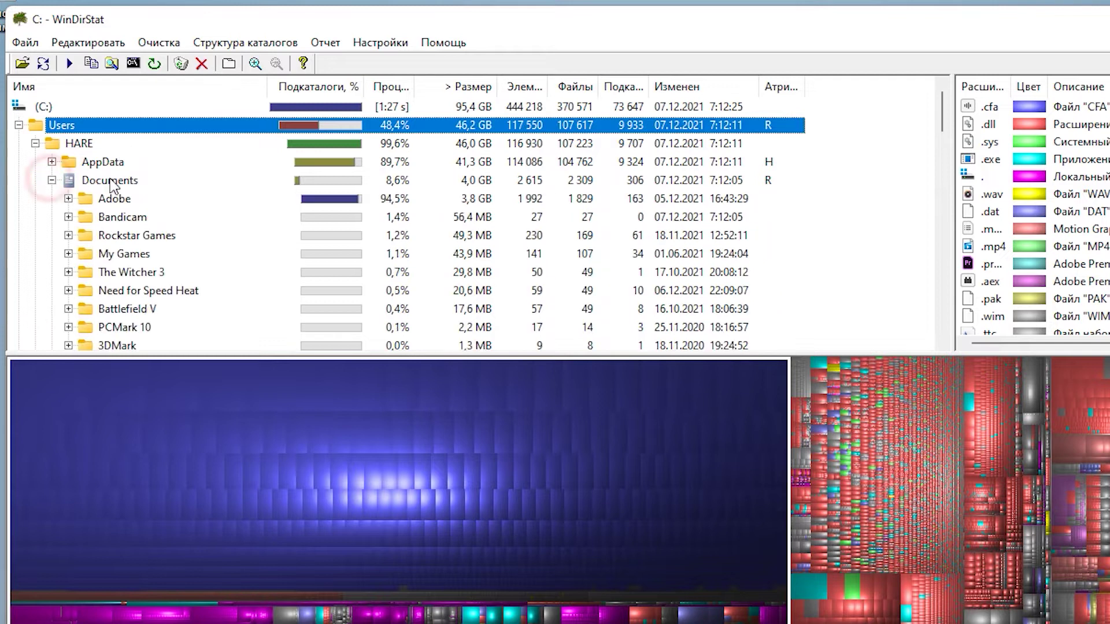
- Expand the Adobe, Premiere Pro and 13.0 folders under Documents and review the file type list to examine disk usage
{"action": "left_click", "coordinate": [318, 202]}
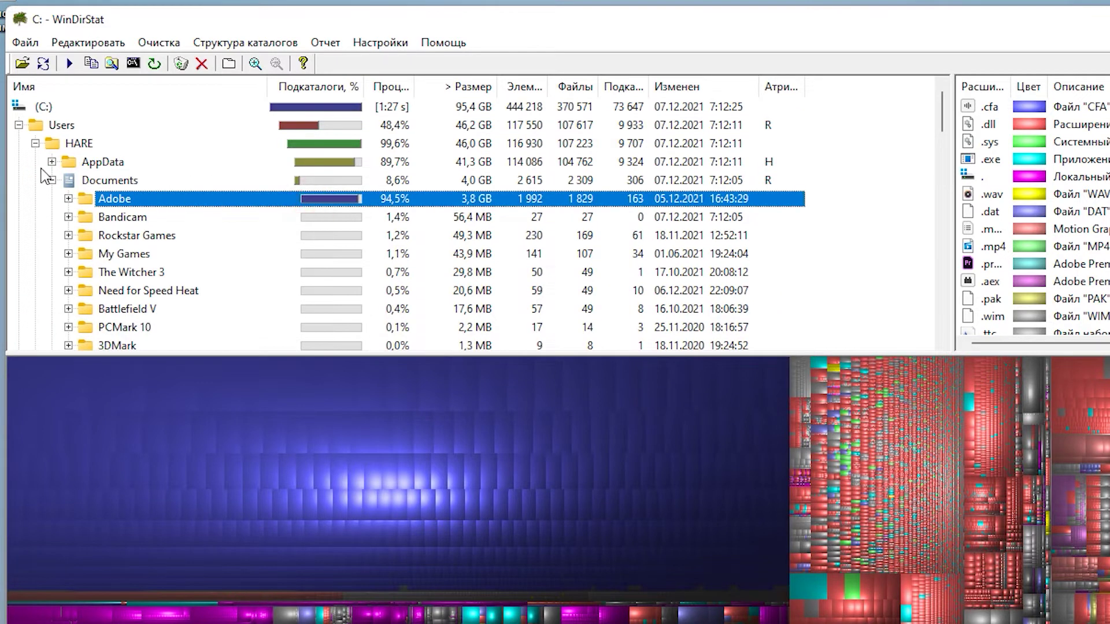
{"action": "left_click", "coordinate": [69, 198]}
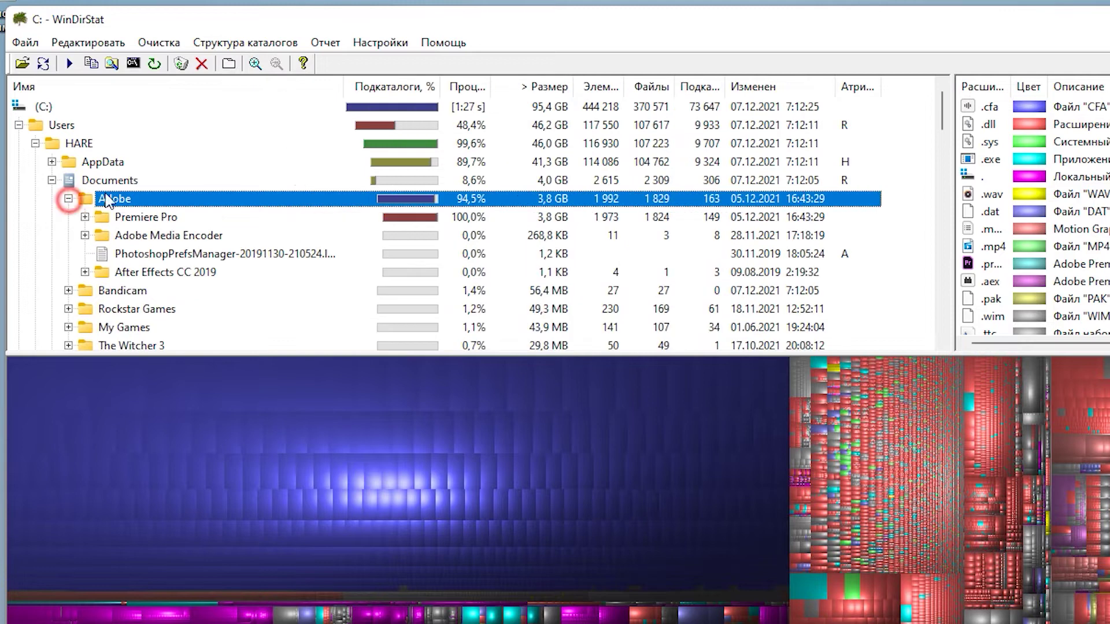
{"action": "left_click", "coordinate": [85, 217]}
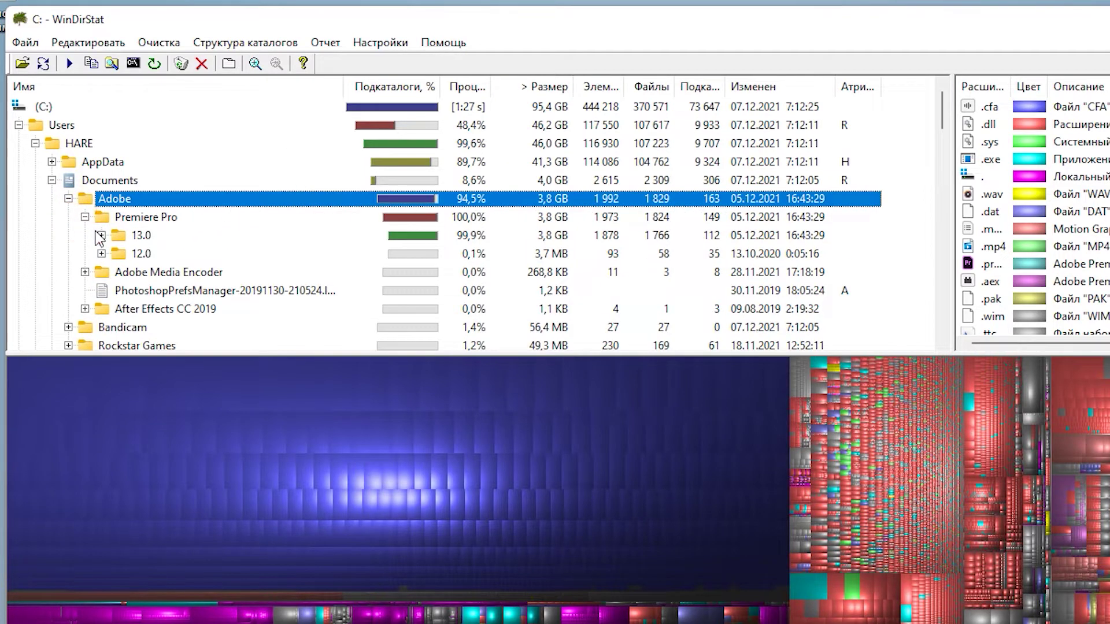
{"action": "left_click", "coordinate": [101, 236]}
{"action": "scroll", "coordinate": [201, 236], "scroll_direction": "down", "scroll_amount": 1}
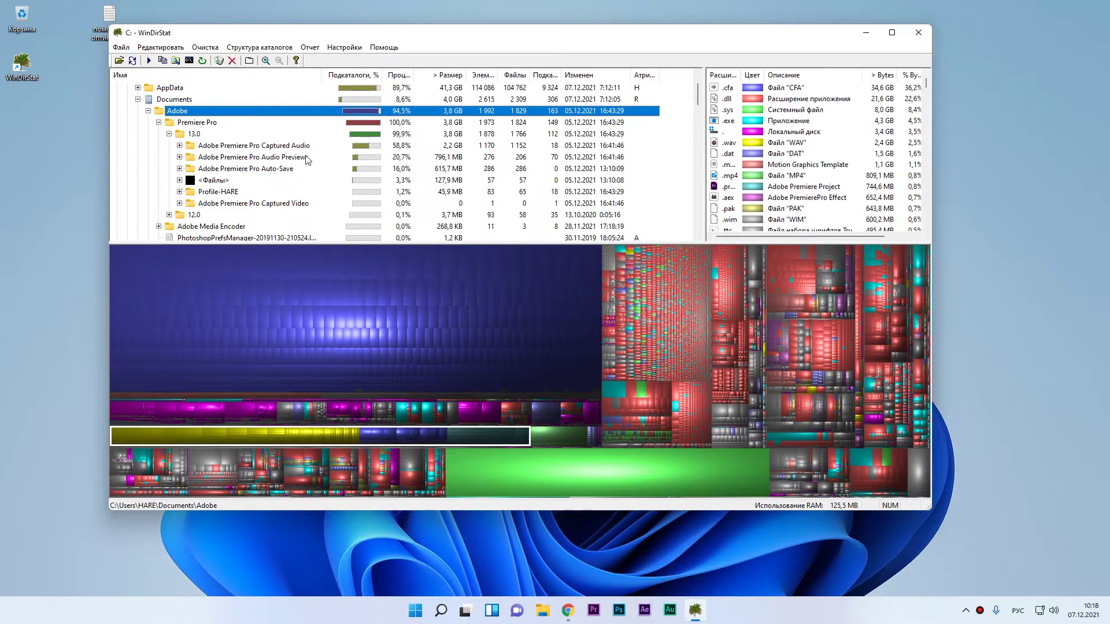
{"action": "scroll", "coordinate": [306, 161], "scroll_direction": "up", "scroll_amount": 1}
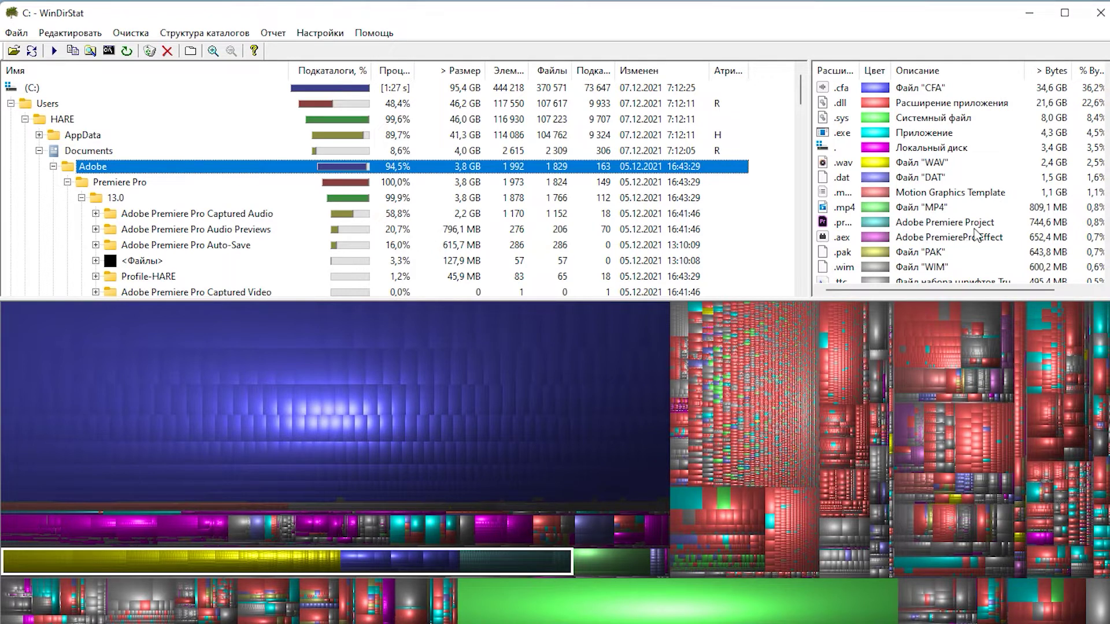
{"action": "scroll", "coordinate": [912, 226], "scroll_direction": "down", "scroll_amount": 2}
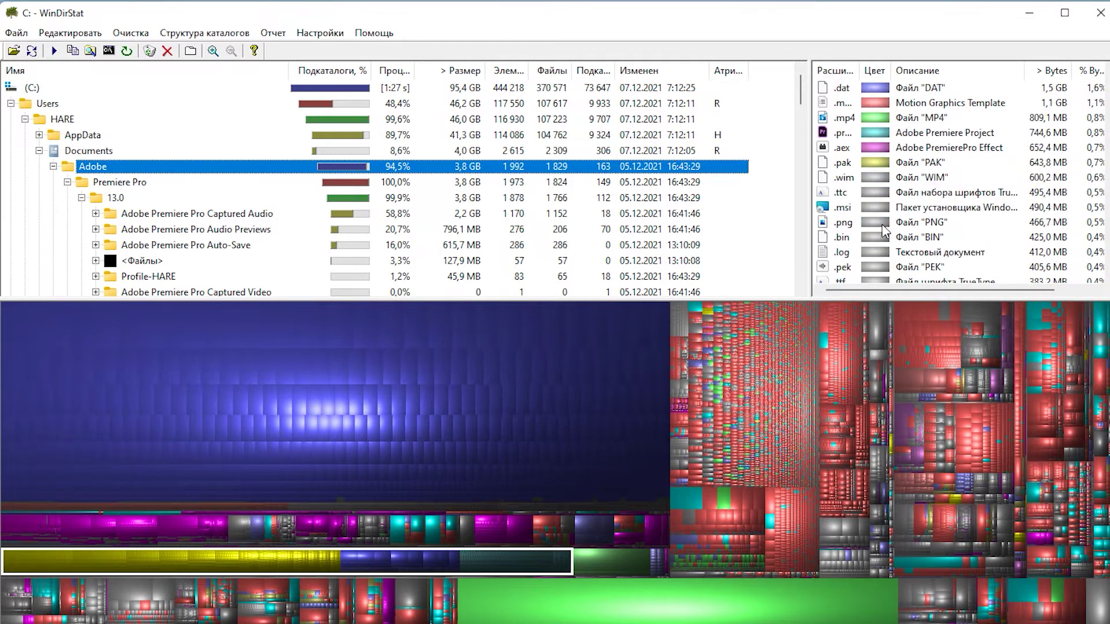
{"action": "scroll", "coordinate": [912, 225], "scroll_direction": "down", "scroll_amount": 5}
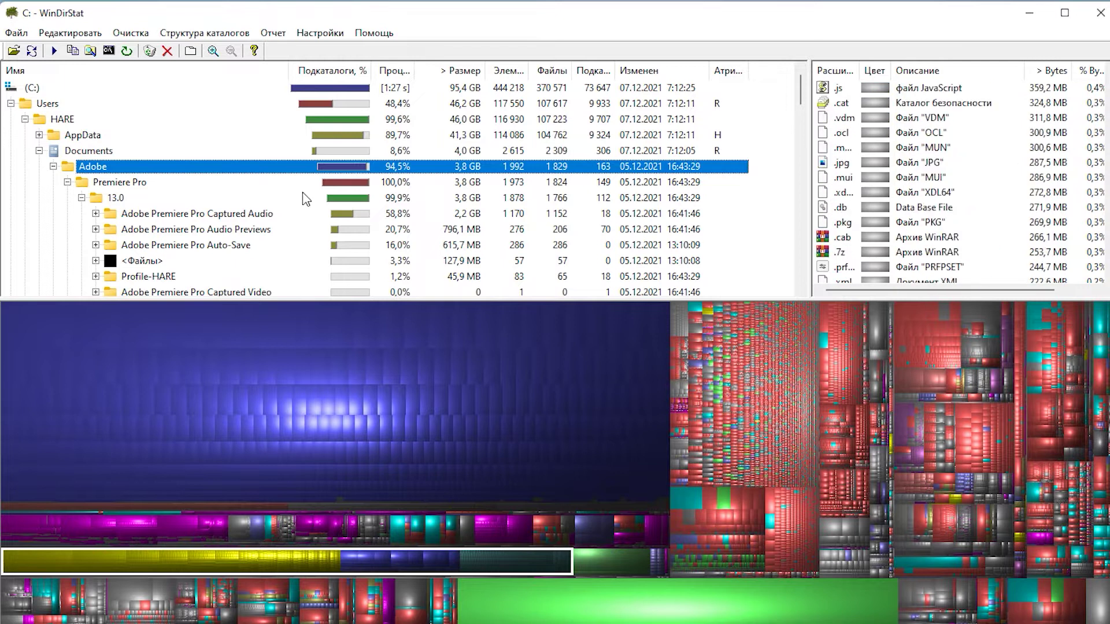
- Check the deletion options for Аудио 1_195.wav in the проводим сеть folder of Adobe Premiere Pro Captured Audio
{"action": "scroll", "coordinate": [191, 202], "scroll_direction": "down", "scroll_amount": 2}
{"action": "scroll", "coordinate": [184, 203], "scroll_direction": "up", "scroll_amount": 2}
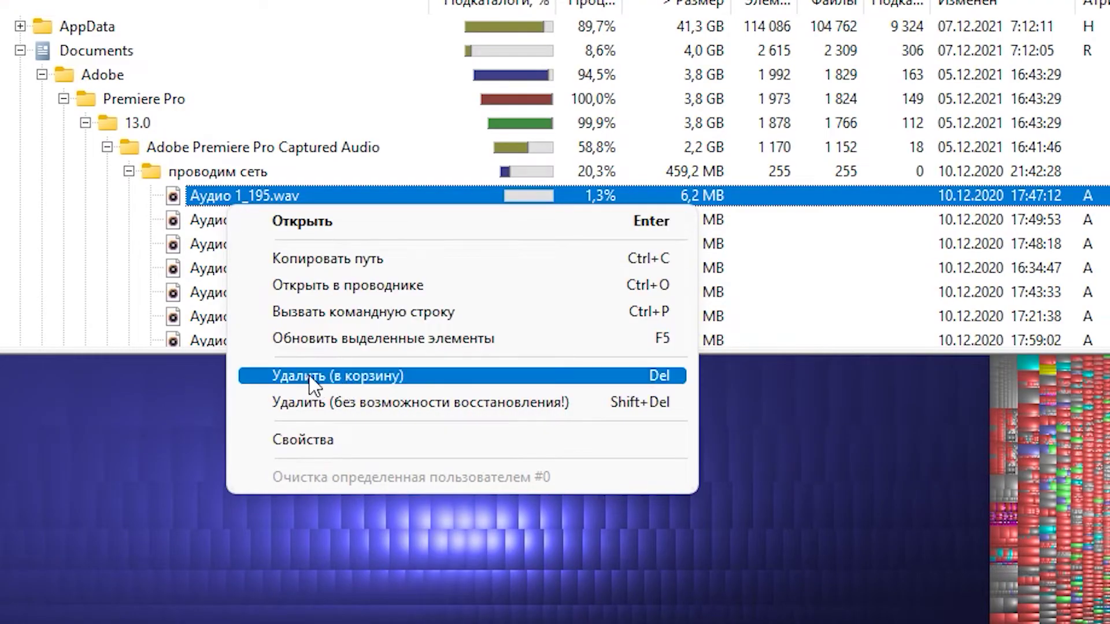
{"action": "left_click", "coordinate": [199, 222]}
{"action": "left_click", "coordinate": [206, 226]}
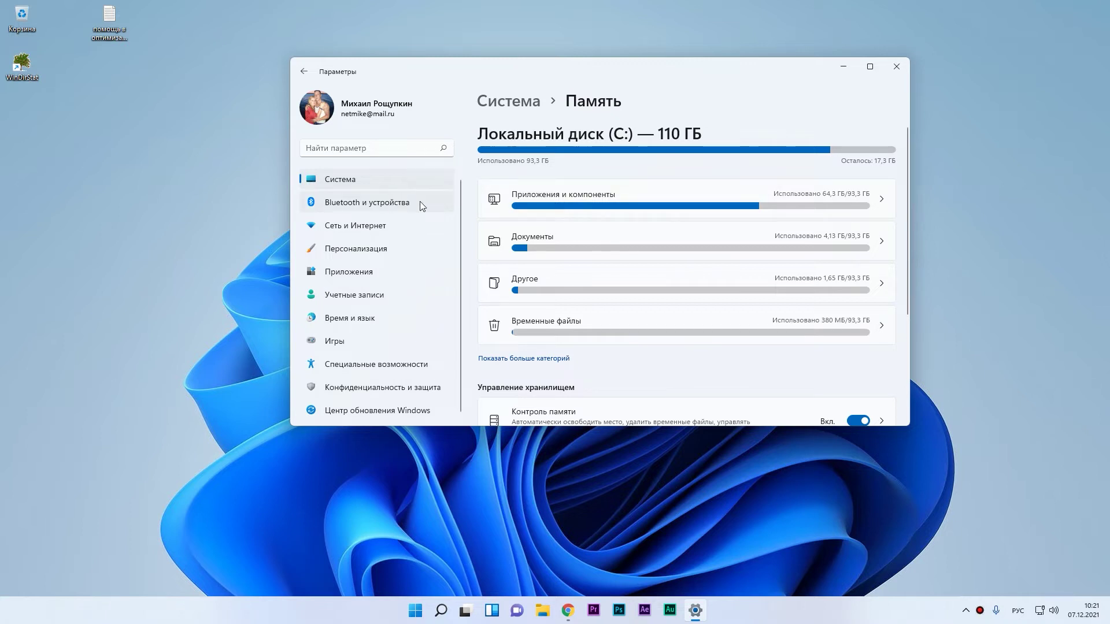
- Open the installed apps list from the storage page (Память) in Windows Settings and review it for unneeded programs
{"action": "left_click", "coordinate": [563, 201]}
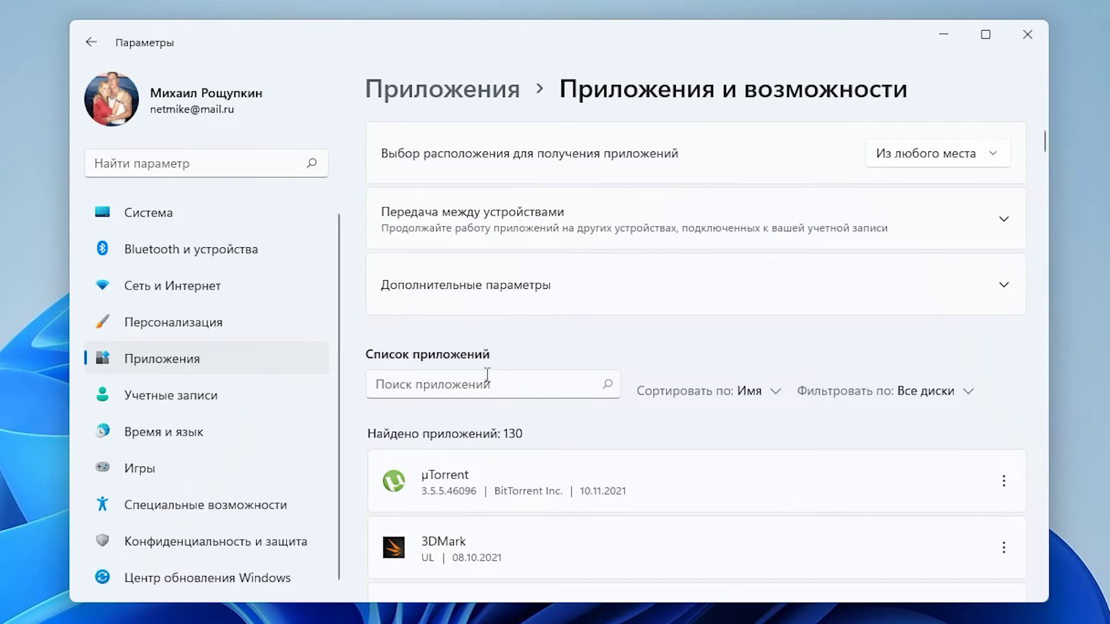
{"action": "scroll", "coordinate": [492, 375], "scroll_direction": "down", "scroll_amount": 4}
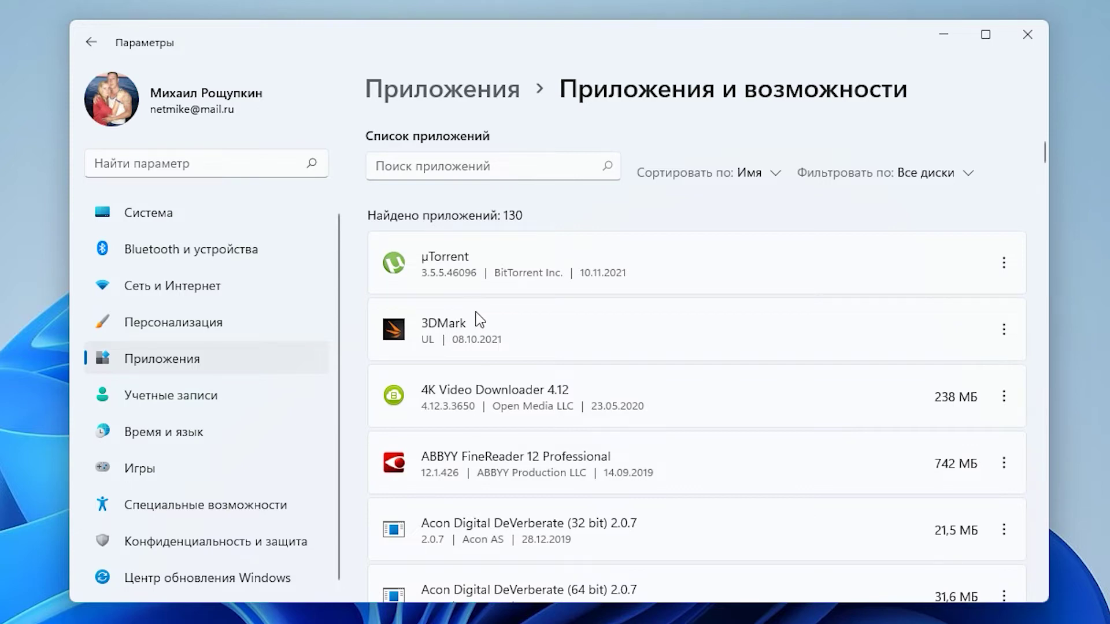
{"action": "scroll", "coordinate": [476, 317], "scroll_direction": "down", "scroll_amount": 5}
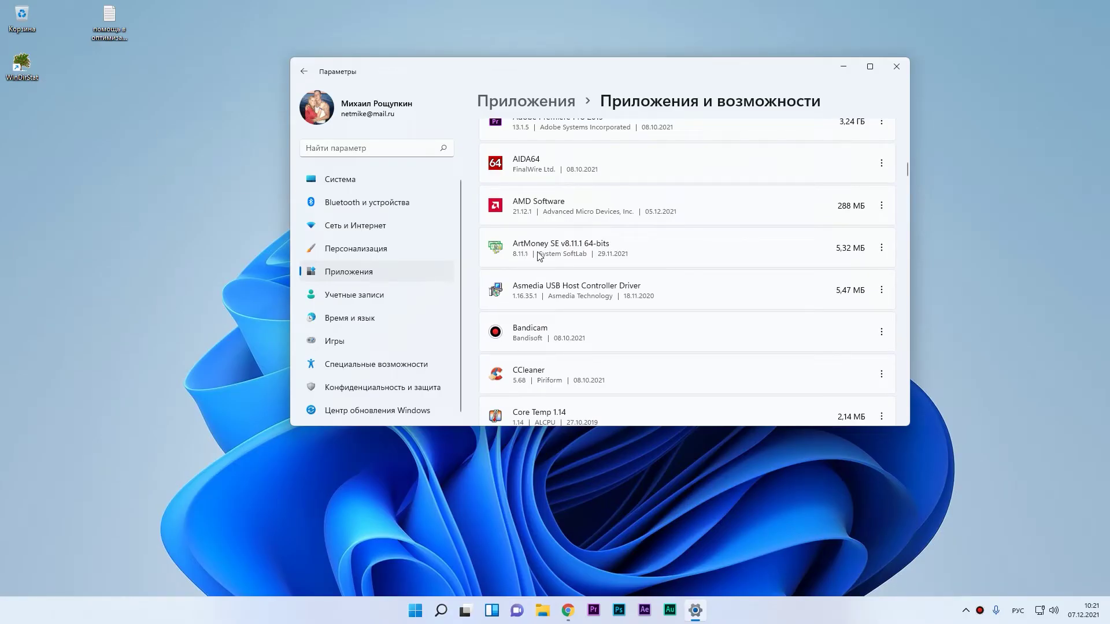
{"action": "scroll", "coordinate": [538, 256], "scroll_direction": "down", "scroll_amount": 15}
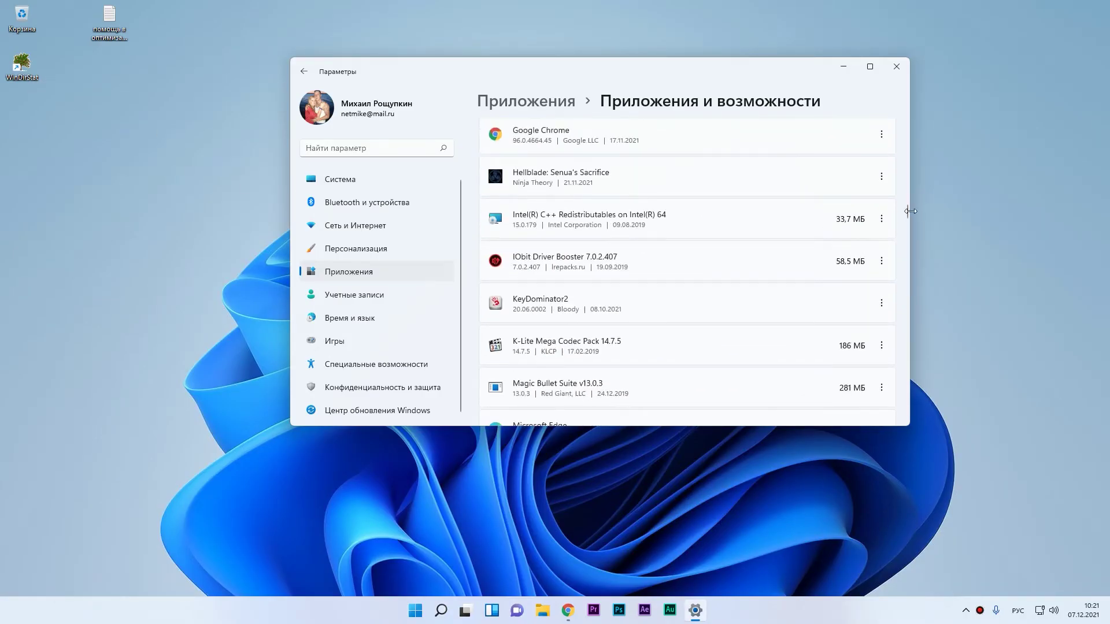
{"action": "left_click_drag", "start_coordinate": [905, 210], "coordinate": [911, 421]}
{"action": "scroll", "coordinate": [636, 380], "scroll_direction": "up", "scroll_amount": 6}
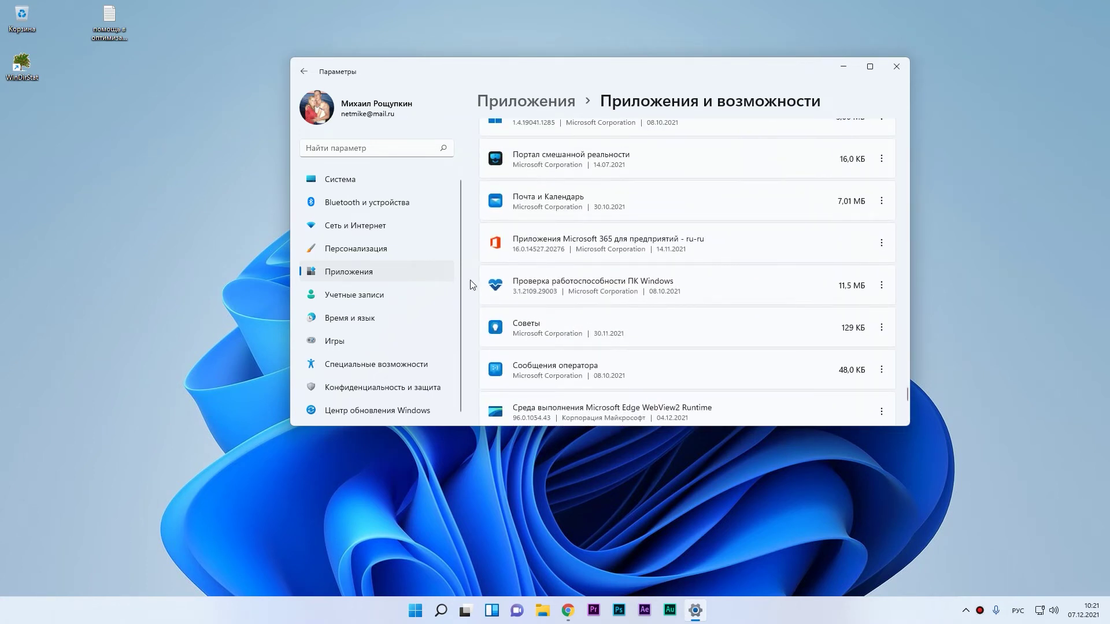
{"action": "scroll", "coordinate": [616, 283], "scroll_direction": "up", "scroll_amount": 5}
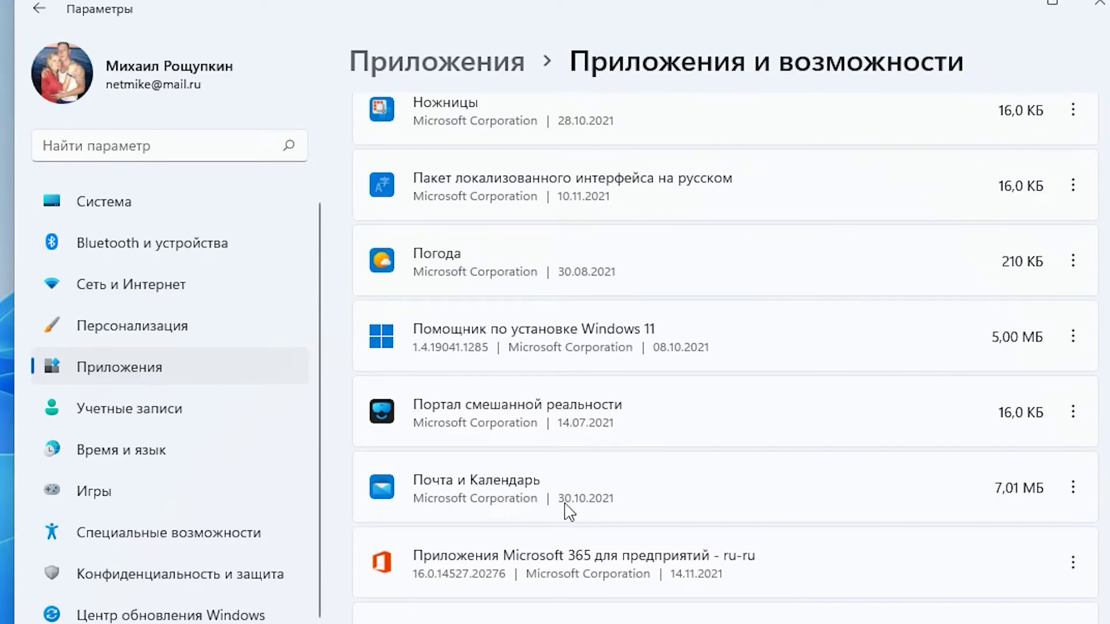
{"action": "scroll", "coordinate": [511, 537], "scroll_direction": "down", "scroll_amount": 2}
{"action": "scroll", "coordinate": [607, 532], "scroll_direction": "up", "scroll_amount": 7}
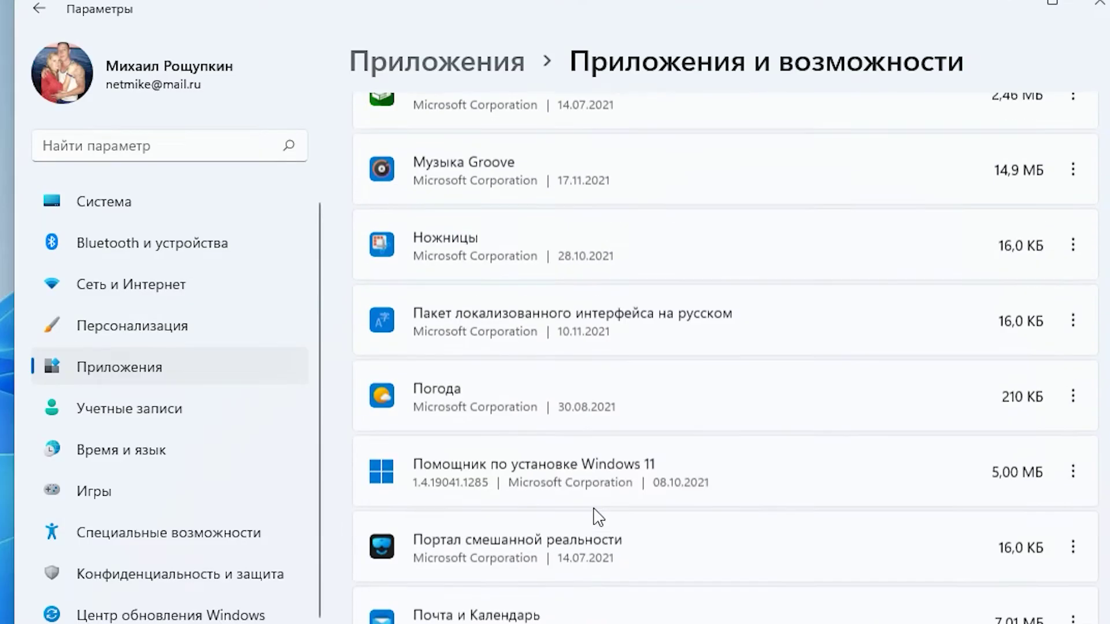
{"action": "scroll", "coordinate": [495, 433], "scroll_direction": "up", "scroll_amount": 10}
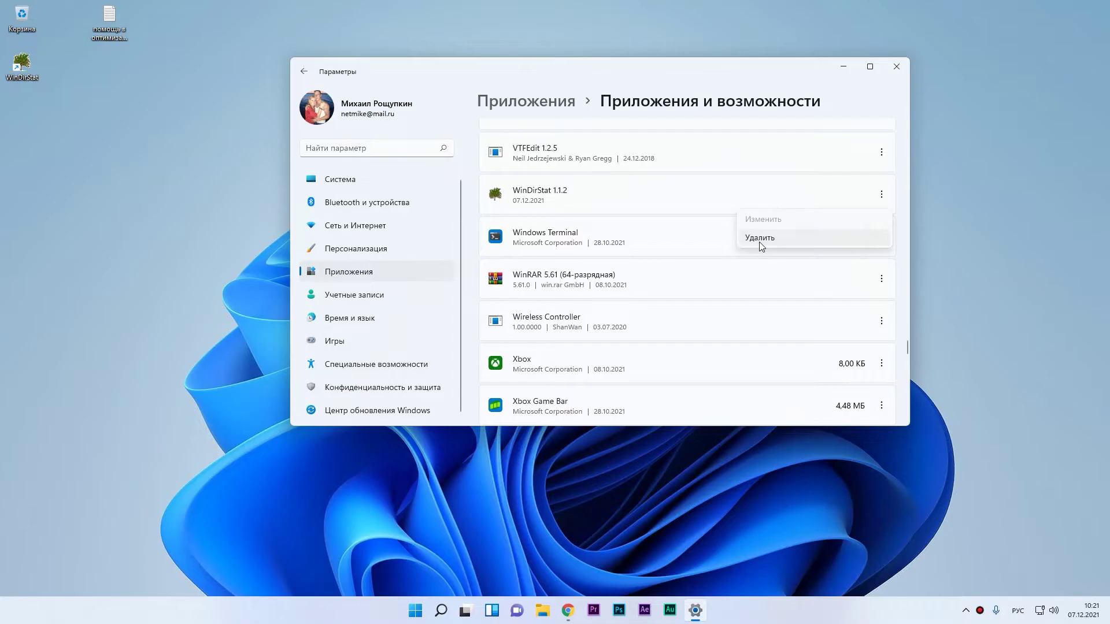
- Try to uninstall WinDirStat 1.1.2 from the installed apps list
{"action": "left_click", "coordinate": [759, 243]}
{"action": "left_click", "coordinate": [852, 258]}
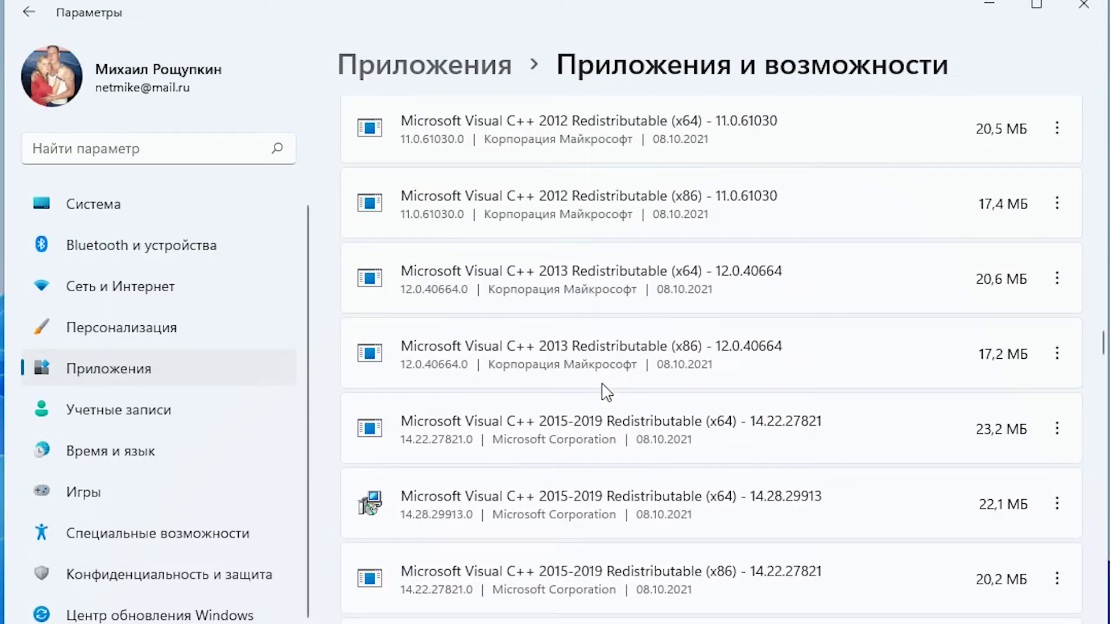
{"action": "left_click", "coordinate": [448, 338]}
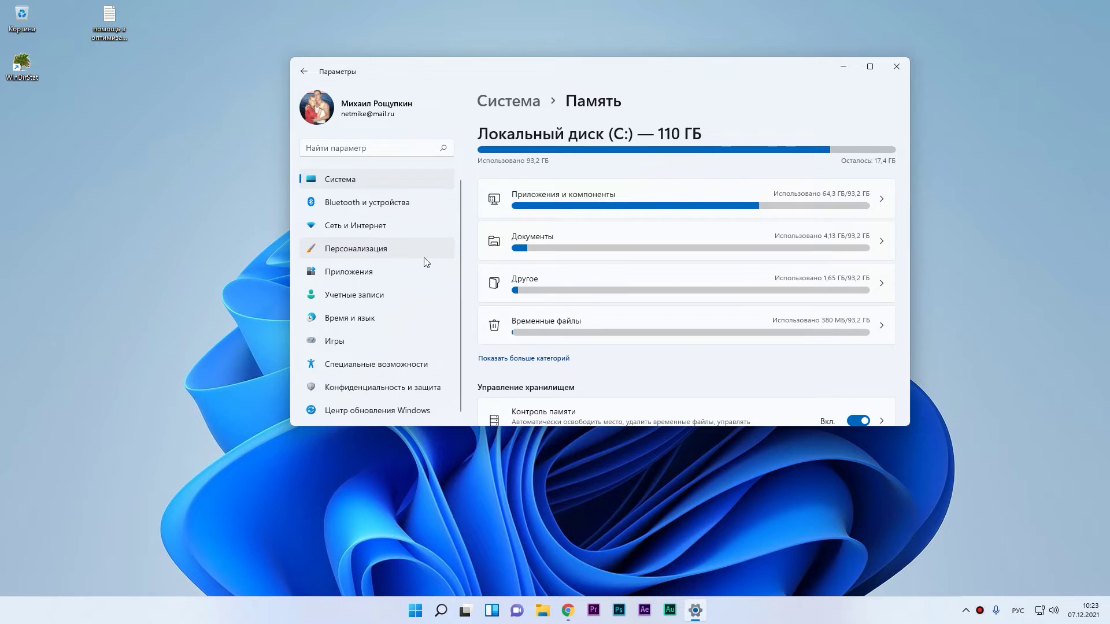
- Open the startup apps page (Автозагрузка) in the Приложения settings
{"action": "left_click", "coordinate": [342, 274]}
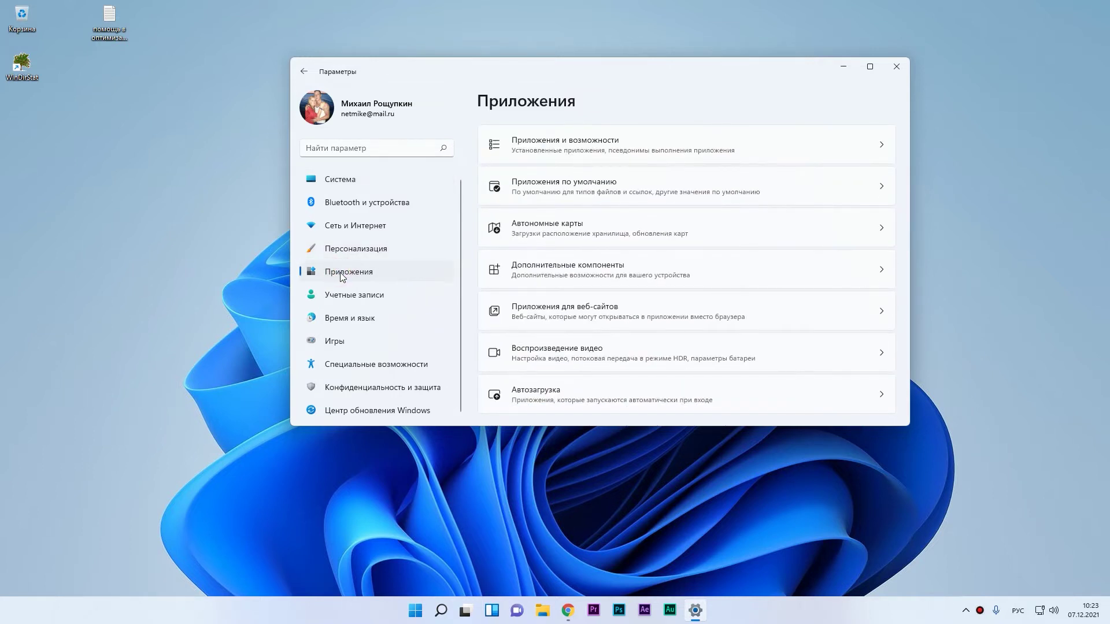
{"action": "scroll", "coordinate": [577, 330], "scroll_direction": "down", "scroll_amount": 1}
{"action": "left_click", "coordinate": [549, 384]}
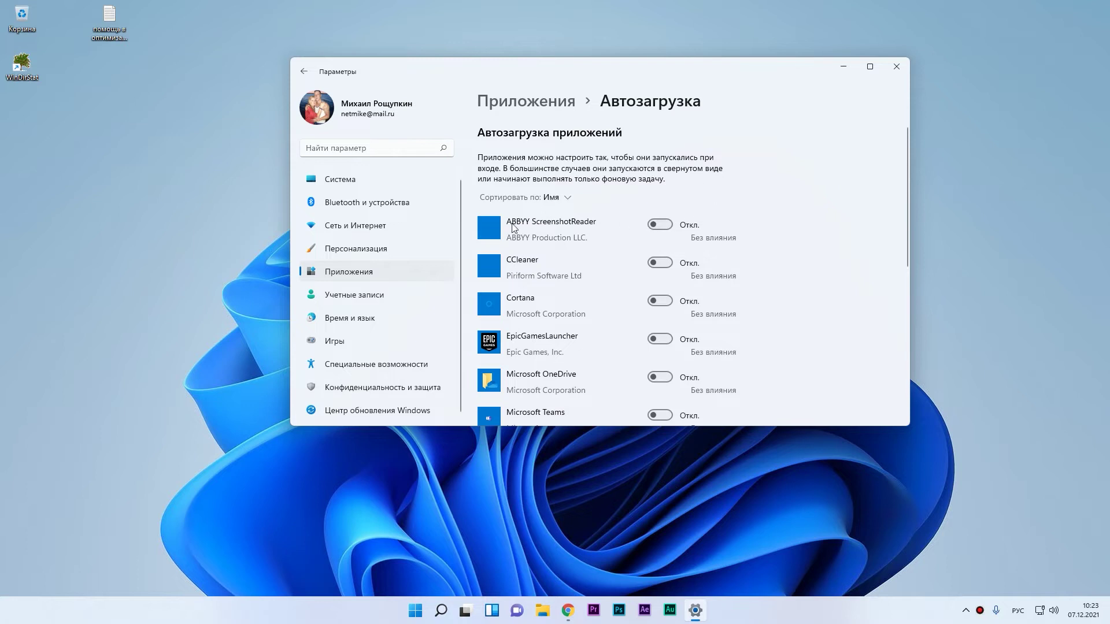
- Examine the whole startup list to see which apps are enabled at sign-in and their impact
{"action": "scroll", "coordinate": [725, 228], "scroll_direction": "down", "scroll_amount": 2}
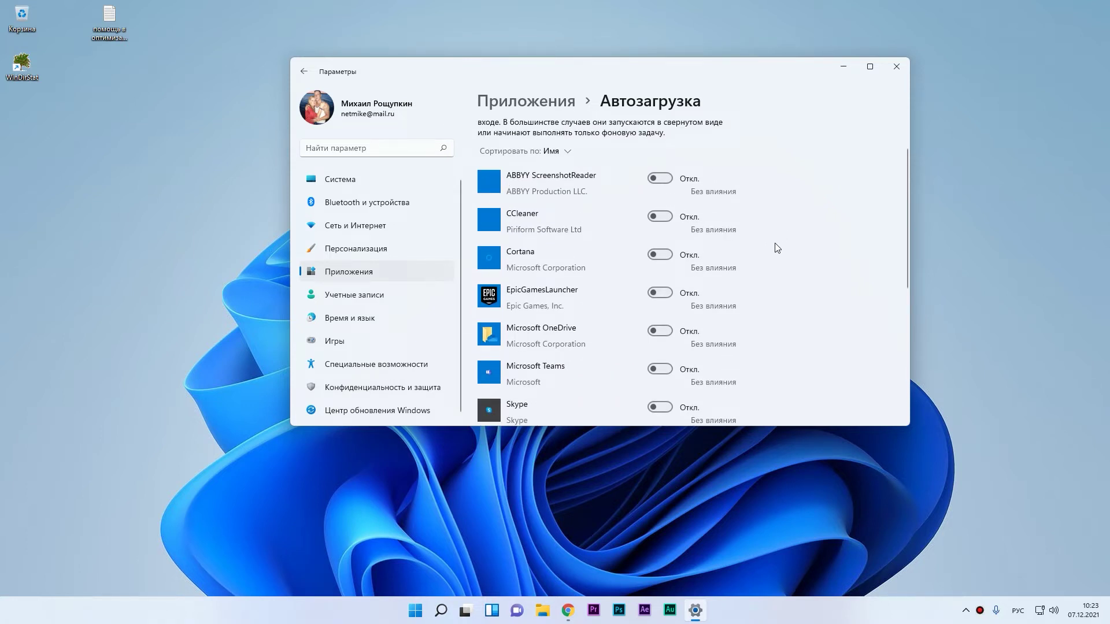
{"action": "scroll", "coordinate": [605, 335], "scroll_direction": "down", "scroll_amount": 5}
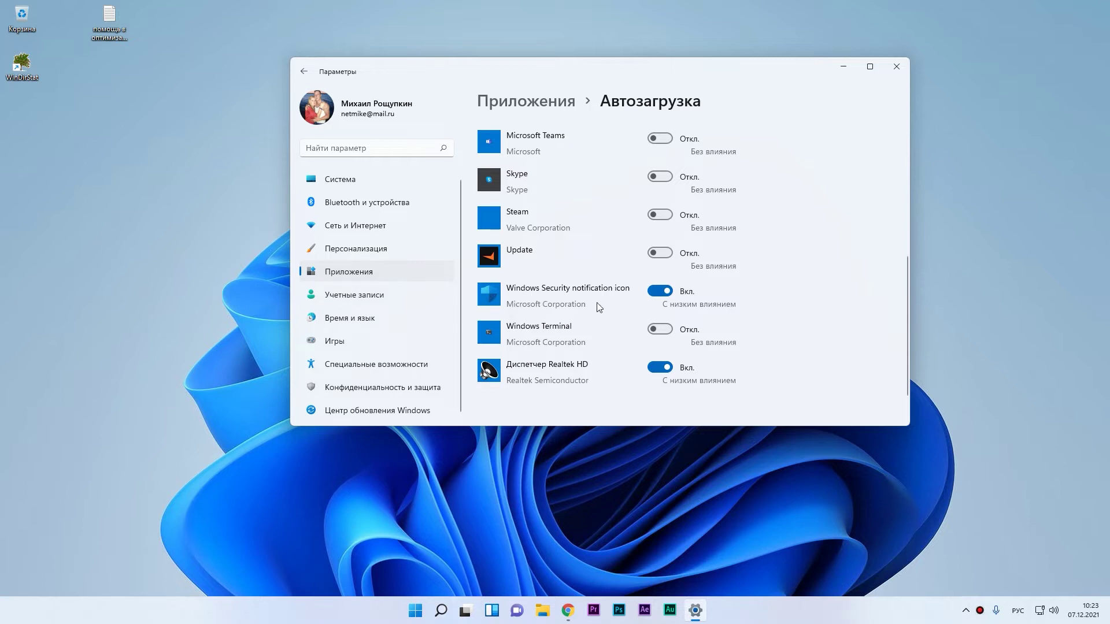
{"action": "scroll", "coordinate": [575, 358], "scroll_direction": "down", "scroll_amount": 1}
{"action": "scroll", "coordinate": [690, 331], "scroll_direction": "up", "scroll_amount": 4}
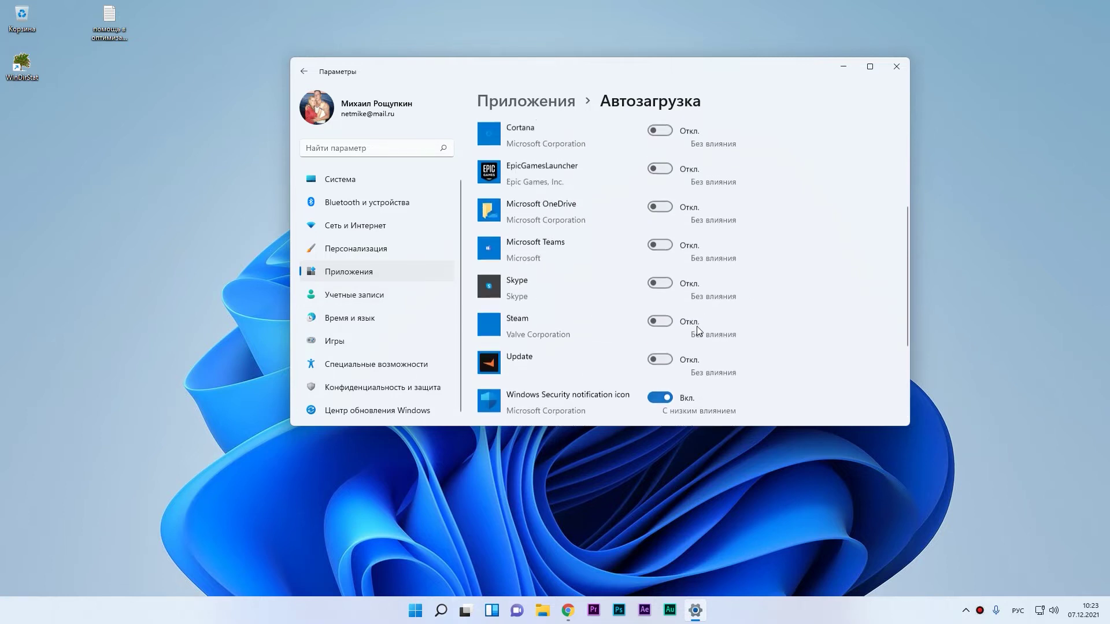
{"action": "scroll", "coordinate": [689, 324], "scroll_direction": "up", "scroll_amount": 3}
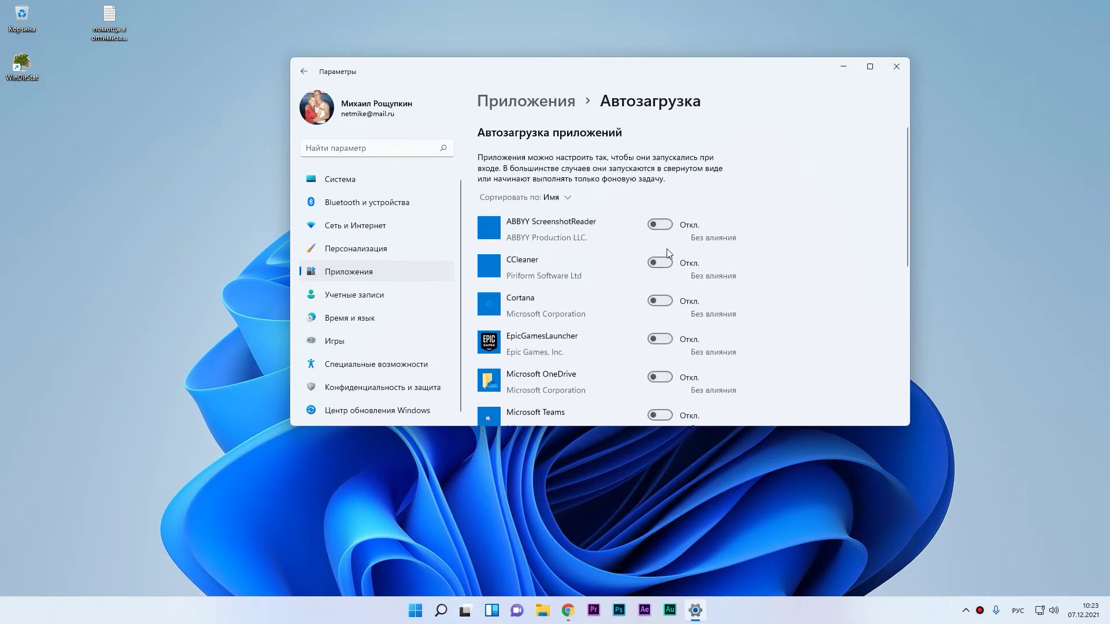
{"action": "scroll", "coordinate": [655, 248], "scroll_direction": "down", "scroll_amount": 3}
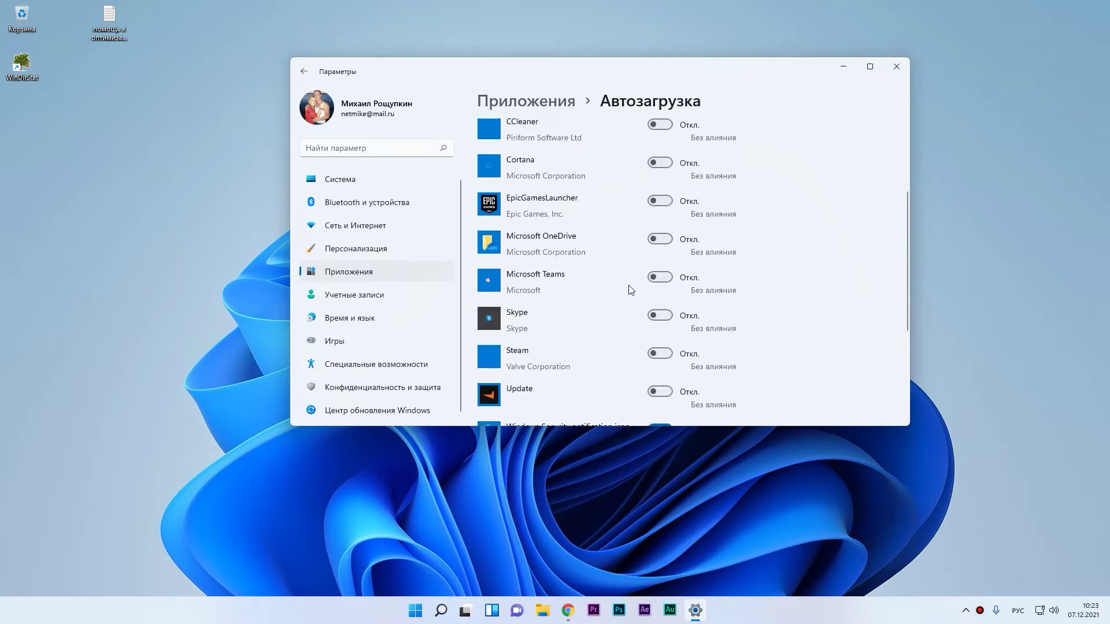
{"action": "scroll", "coordinate": [646, 286], "scroll_direction": "down", "scroll_amount": 2}
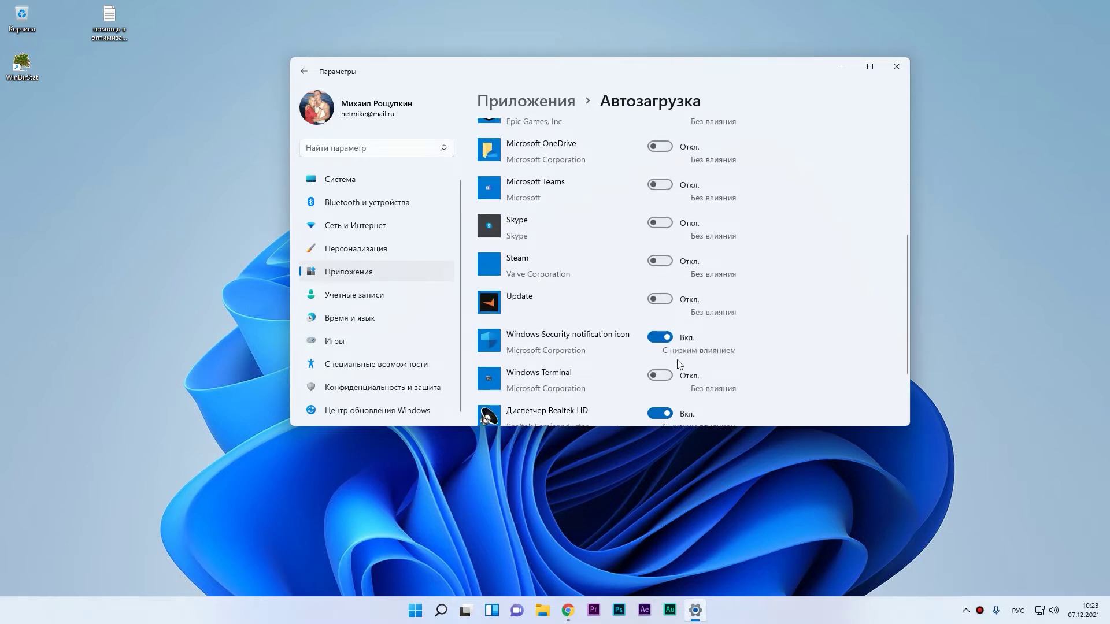
{"action": "scroll", "coordinate": [680, 364], "scroll_direction": "down", "scroll_amount": 2}
- Open the System Configuration utility by running the msconfig command
{"action": "key", "text": "super+r"}
{"action": "left_click", "coordinate": [141, 533]}
{"action": "key", "text": "alt+shift"}
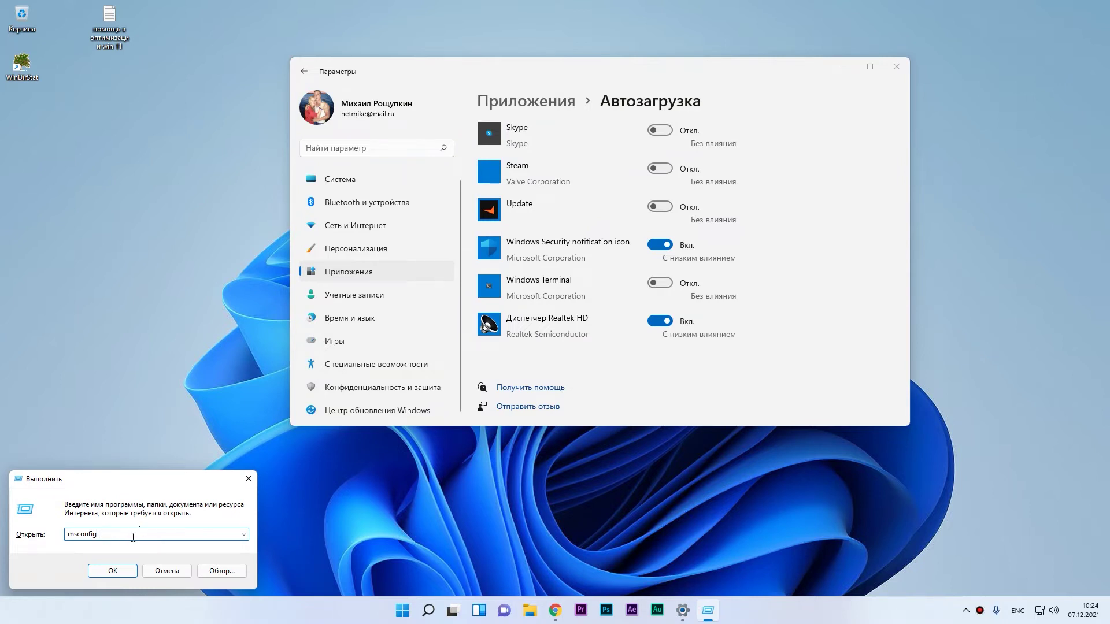
{"action": "left_click", "coordinate": [114, 570]}
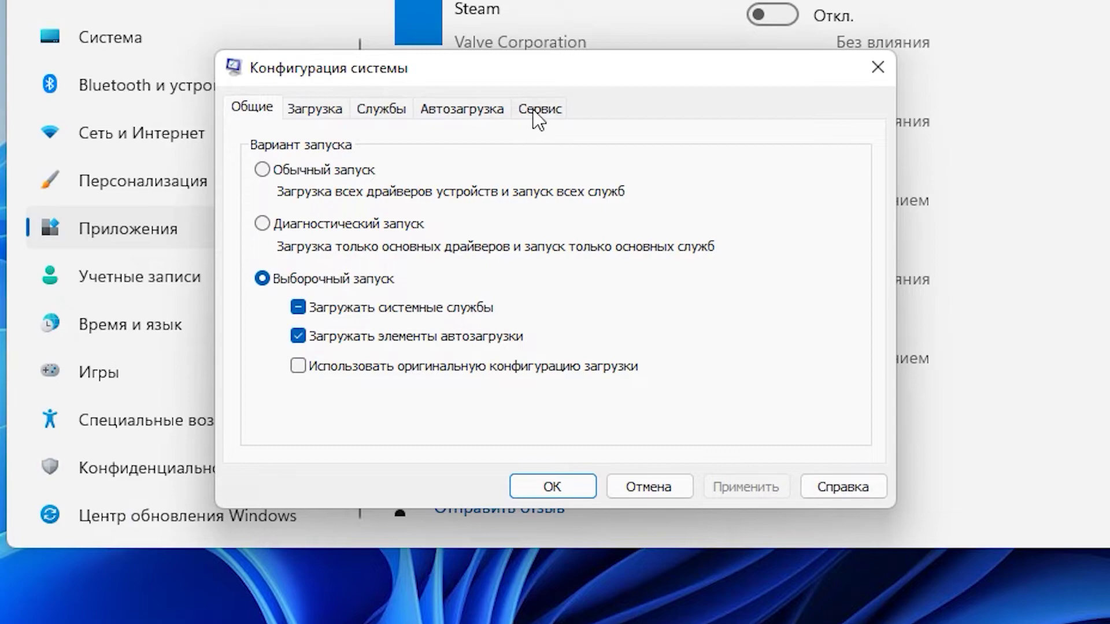
- Hide the Microsoft services in System Configuration's services list (Службы) and review the remaining third-party services
{"action": "left_click", "coordinate": [383, 106]}
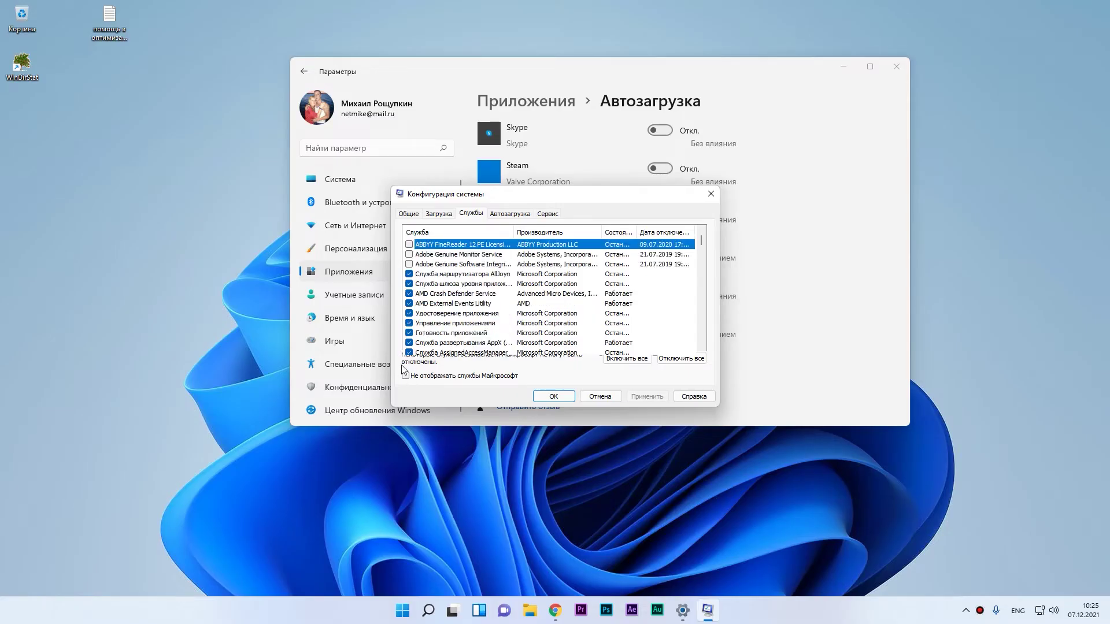
{"action": "left_click", "coordinate": [406, 377]}
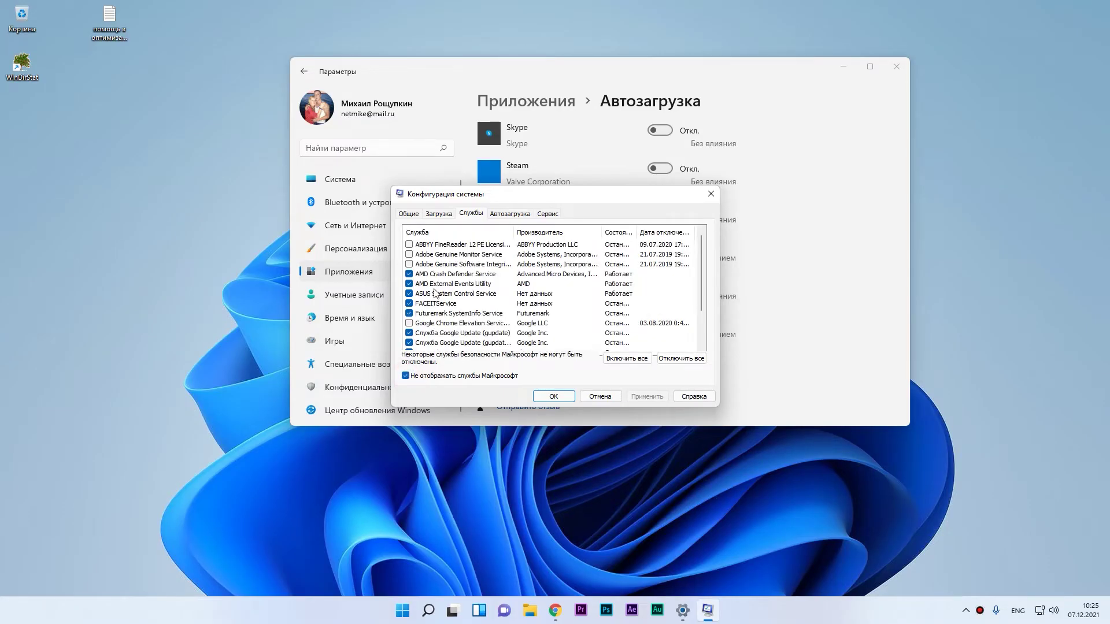
{"action": "scroll", "coordinate": [434, 296], "scroll_direction": "down", "scroll_amount": 2}
{"action": "scroll", "coordinate": [443, 341], "scroll_direction": "up", "scroll_amount": 1}
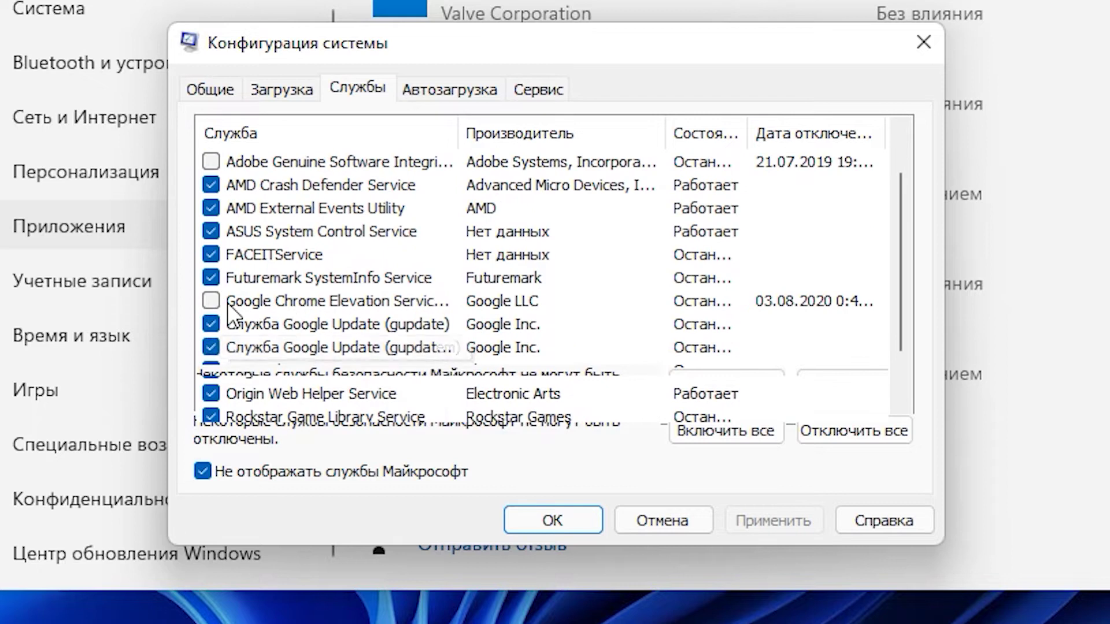
{"action": "scroll", "coordinate": [220, 278], "scroll_direction": "down", "scroll_amount": 1}
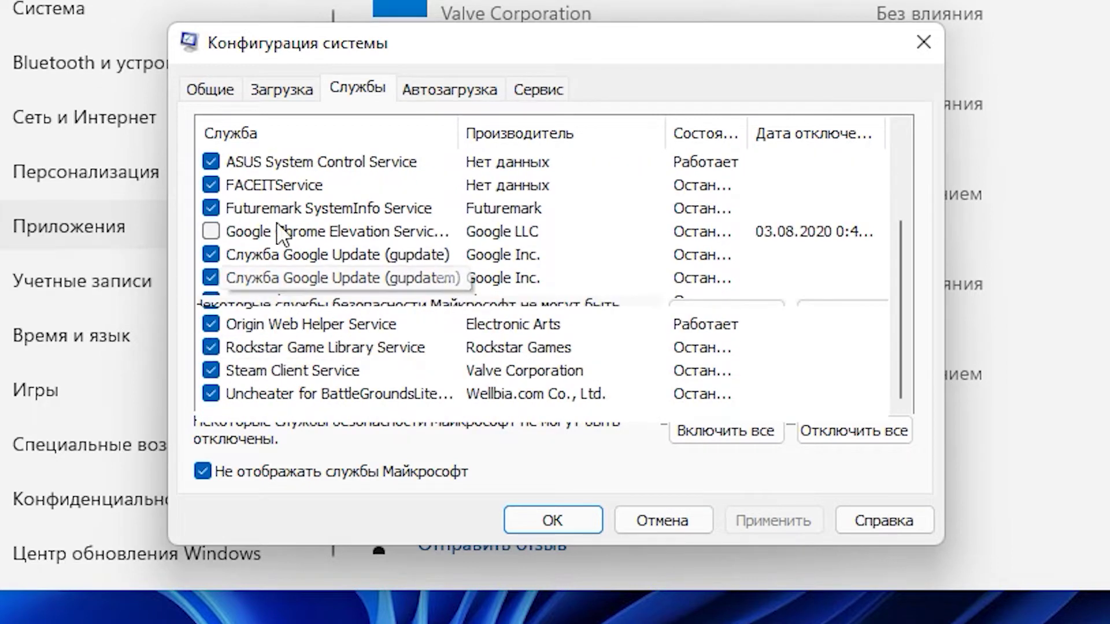
{"action": "scroll", "coordinate": [463, 312], "scroll_direction": "up", "scroll_amount": 2}
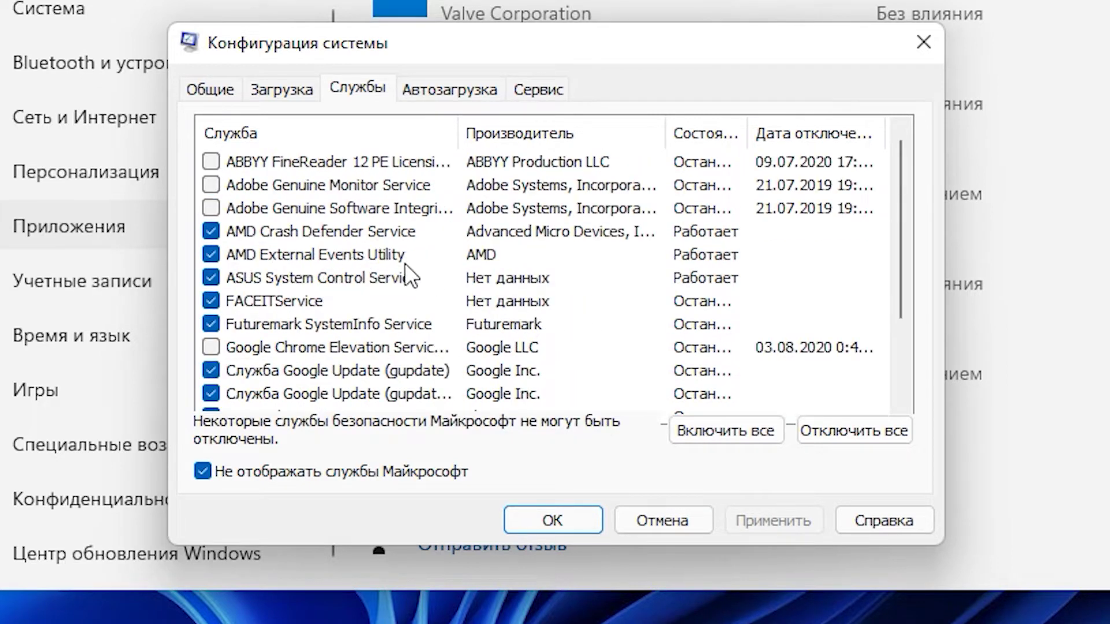
{"action": "scroll", "coordinate": [399, 304], "scroll_direction": "down", "scroll_amount": 1}
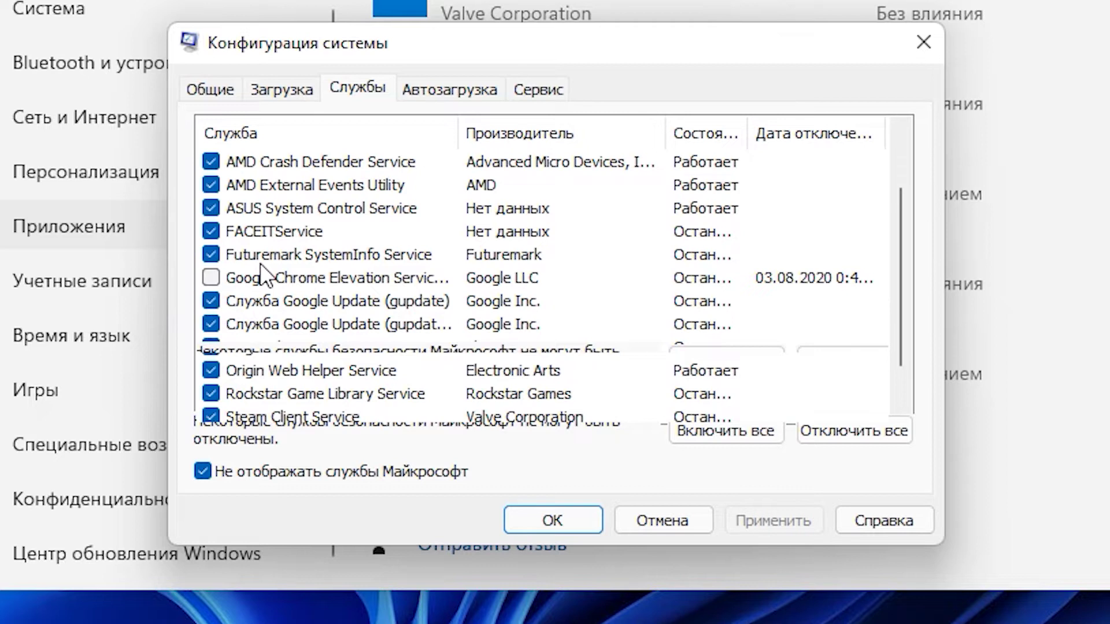
- Review the rest of the third-party services in System Configuration's services list (Службы)
{"action": "scroll", "coordinate": [272, 280], "scroll_direction": "down", "scroll_amount": 1}
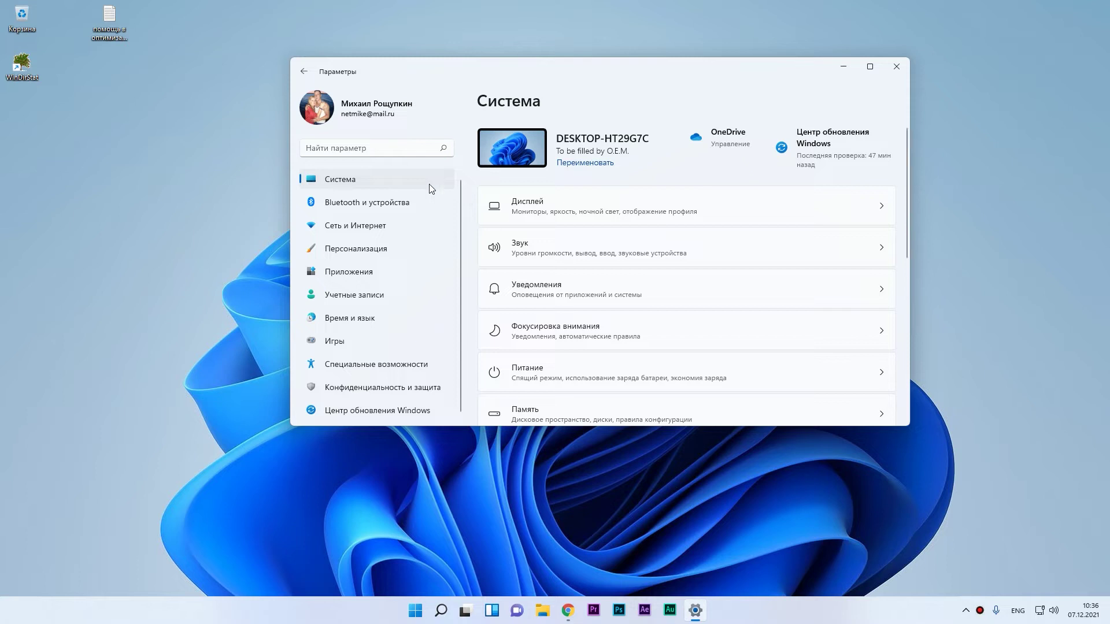
- Open the О системе page in the Система settings
{"action": "left_click", "coordinate": [331, 180]}
{"action": "scroll", "coordinate": [637, 232], "scroll_direction": "down", "scroll_amount": 1}
{"action": "scroll", "coordinate": [637, 232], "scroll_direction": "down", "scroll_amount": 5}
{"action": "left_click", "coordinate": [537, 386]}
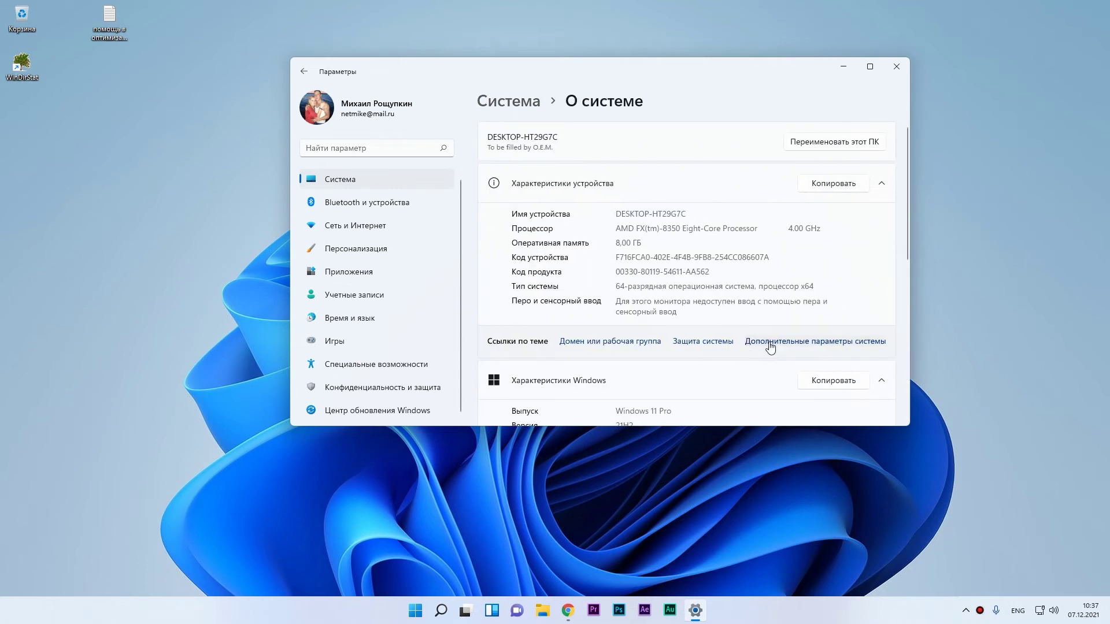
- Open the performance options (Быстродействие) from the advanced system settings (Дополнительные параметры системы)
{"action": "left_click", "coordinate": [774, 341]}
{"action": "left_click", "coordinate": [179, 89]}
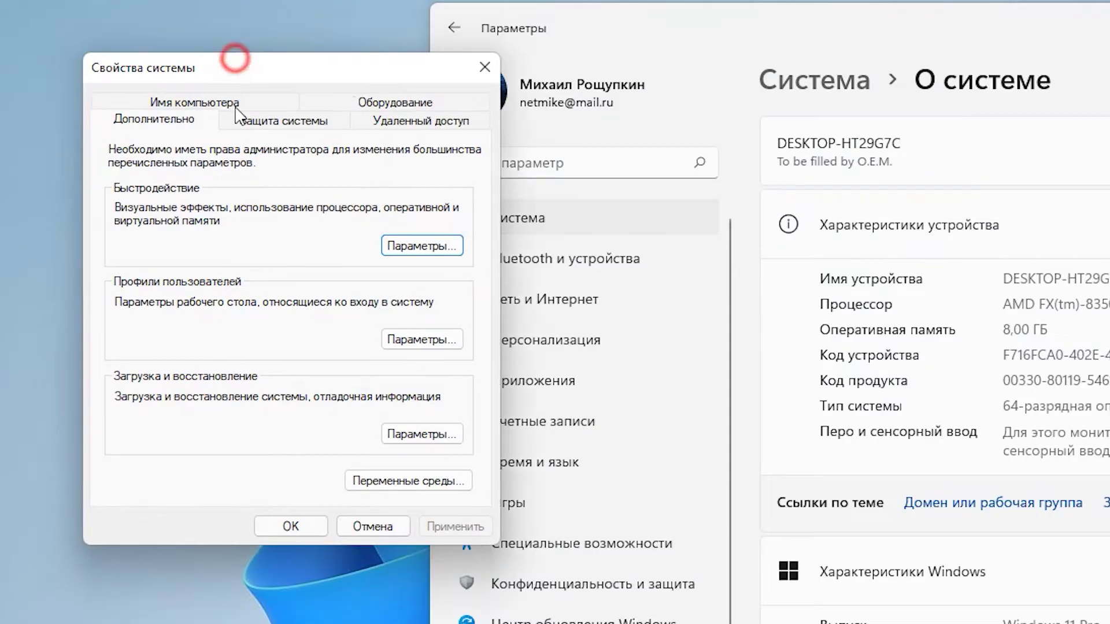
{"action": "left_click_drag", "start_coordinate": [243, 66], "coordinate": [272, 102]}
{"action": "left_click", "coordinate": [409, 280]}
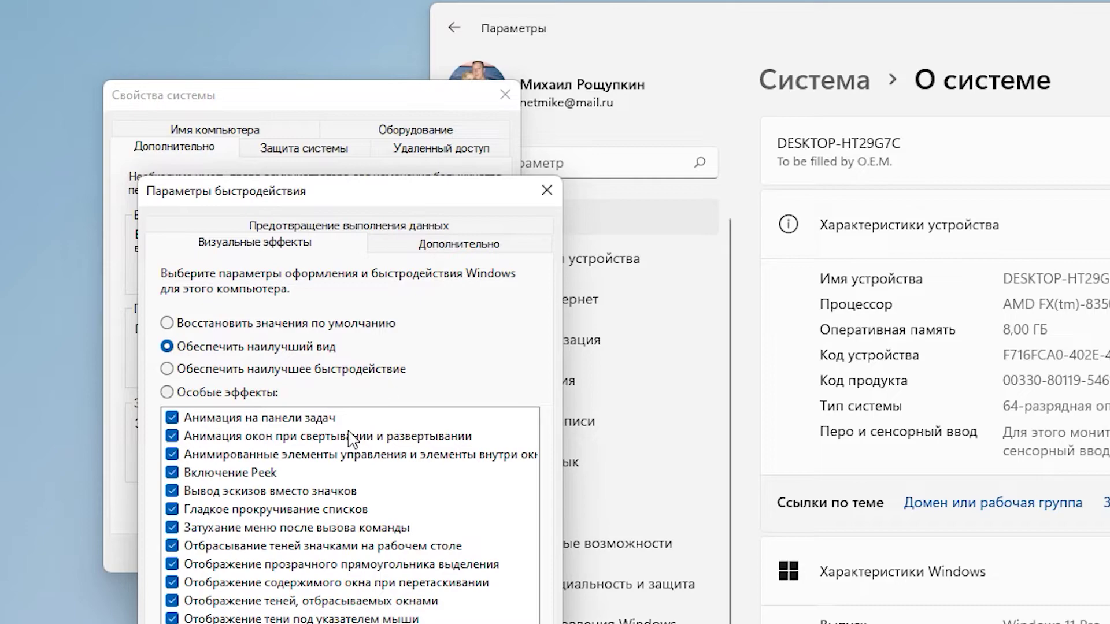
- Try the visual effects preset Обеспечить наилучшее быстродействие and restore Обеспечить наилучший вид
{"action": "left_click", "coordinate": [197, 370]}
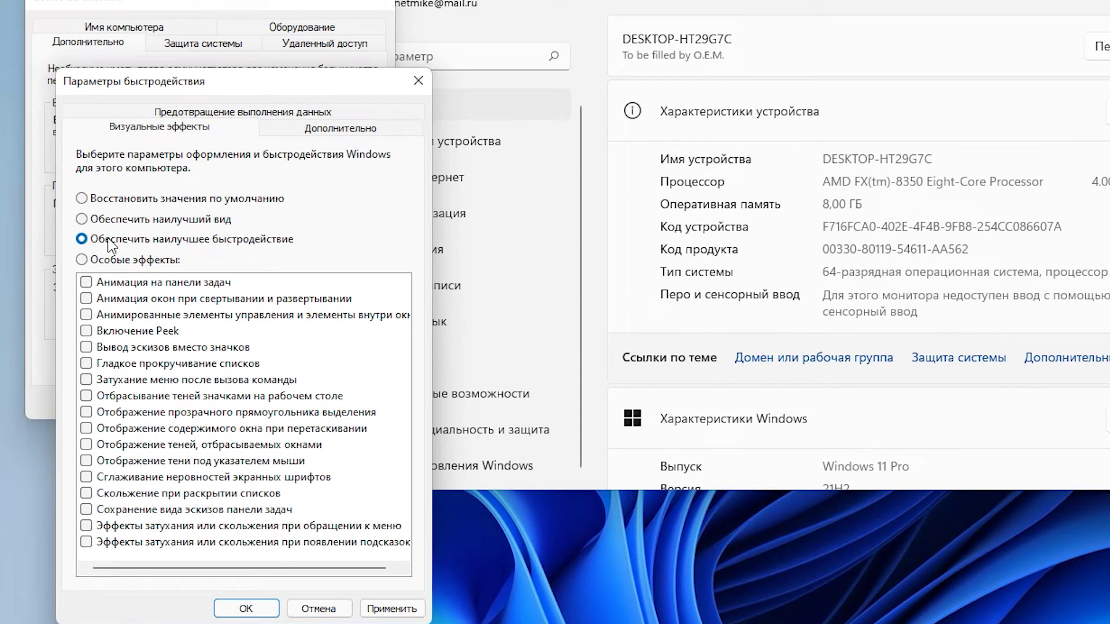
{"action": "left_click", "coordinate": [300, 222]}
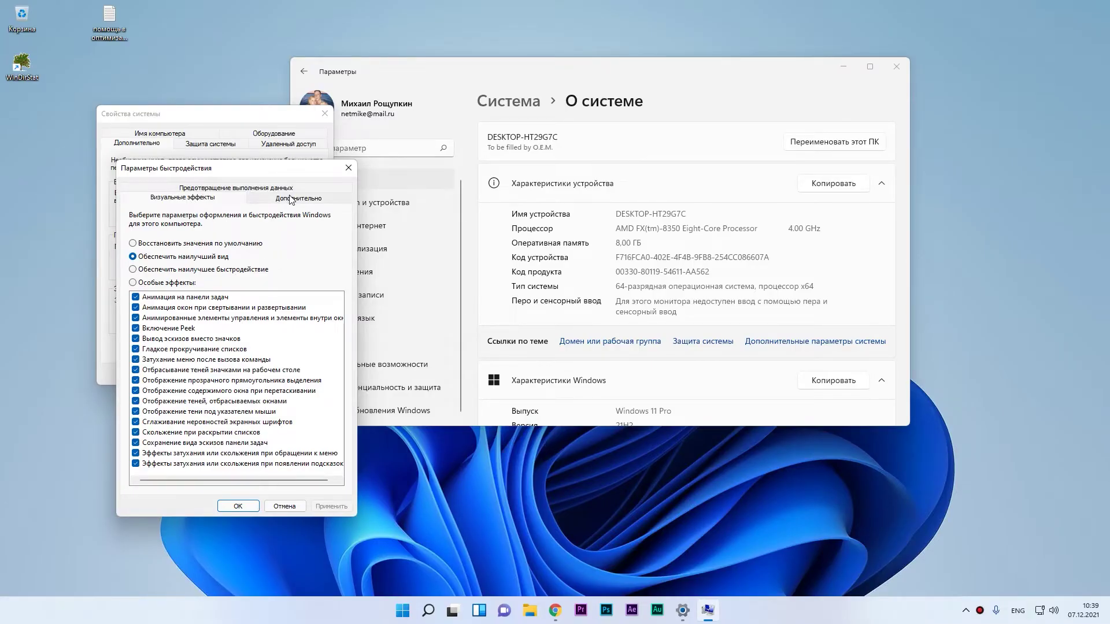
- Open the virtual memory settings (Виртуальная память) from the additional performance options
{"action": "left_click", "coordinate": [291, 198]}
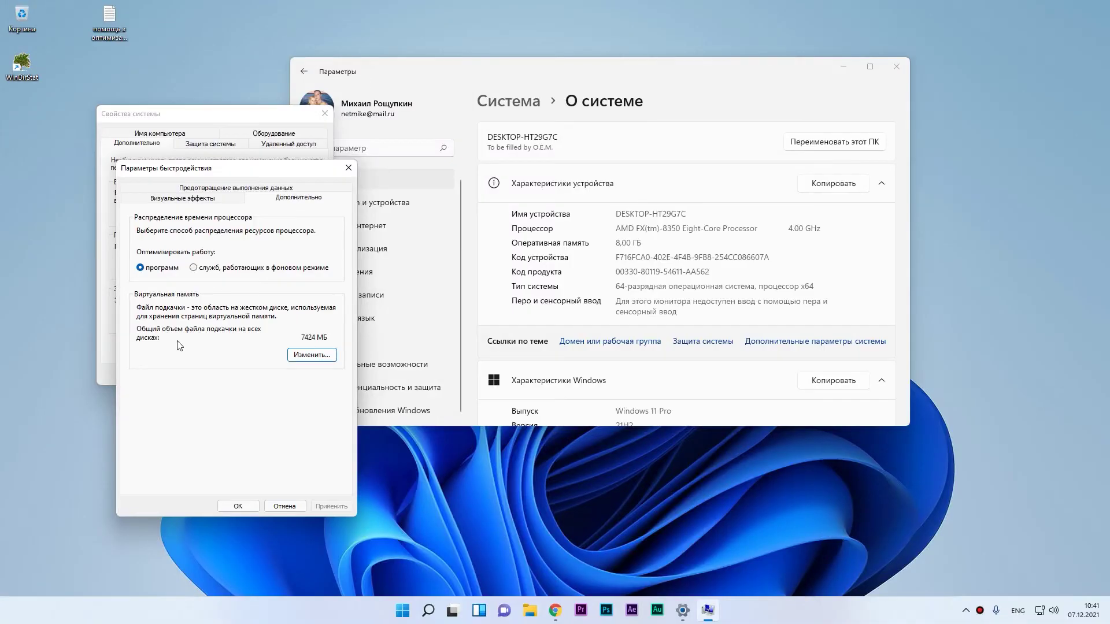
{"action": "left_click_drag", "start_coordinate": [158, 171], "coordinate": [167, 171]}
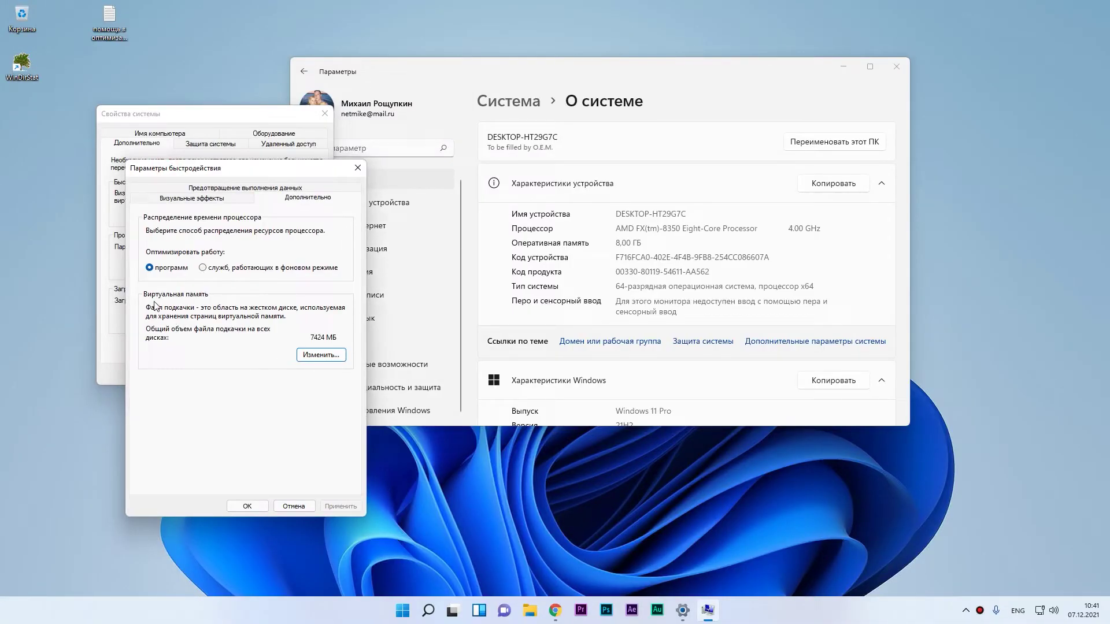
{"action": "left_click", "coordinate": [321, 355]}
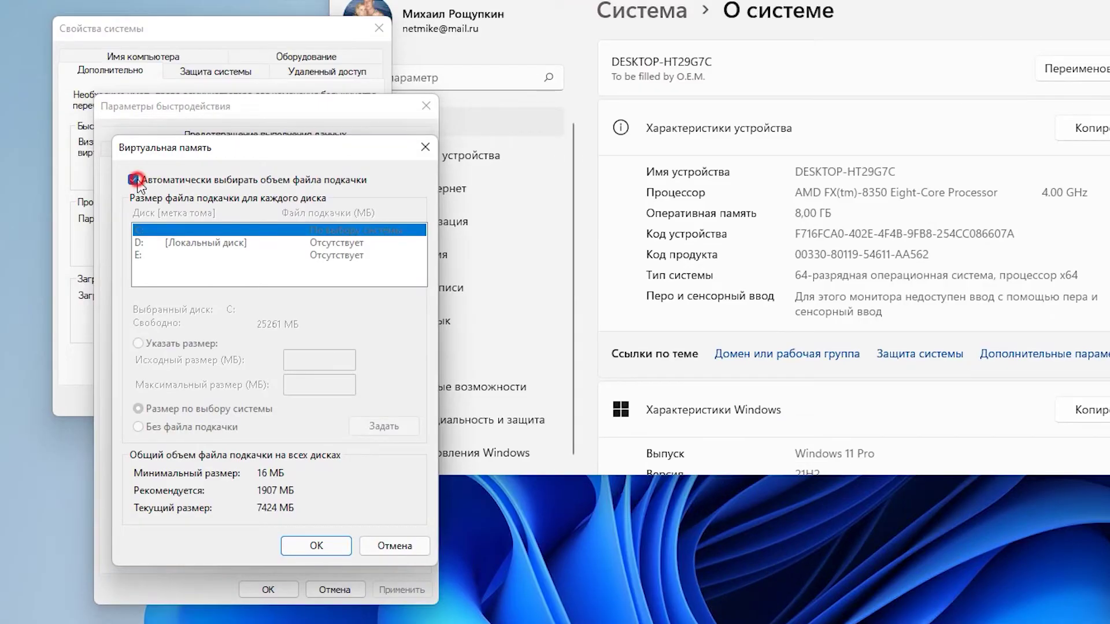
- Turn off automatic paging file sizing and give drive C: a custom paging file with initial and maximum sizes of 4096 MB
{"action": "left_click", "coordinate": [153, 220]}
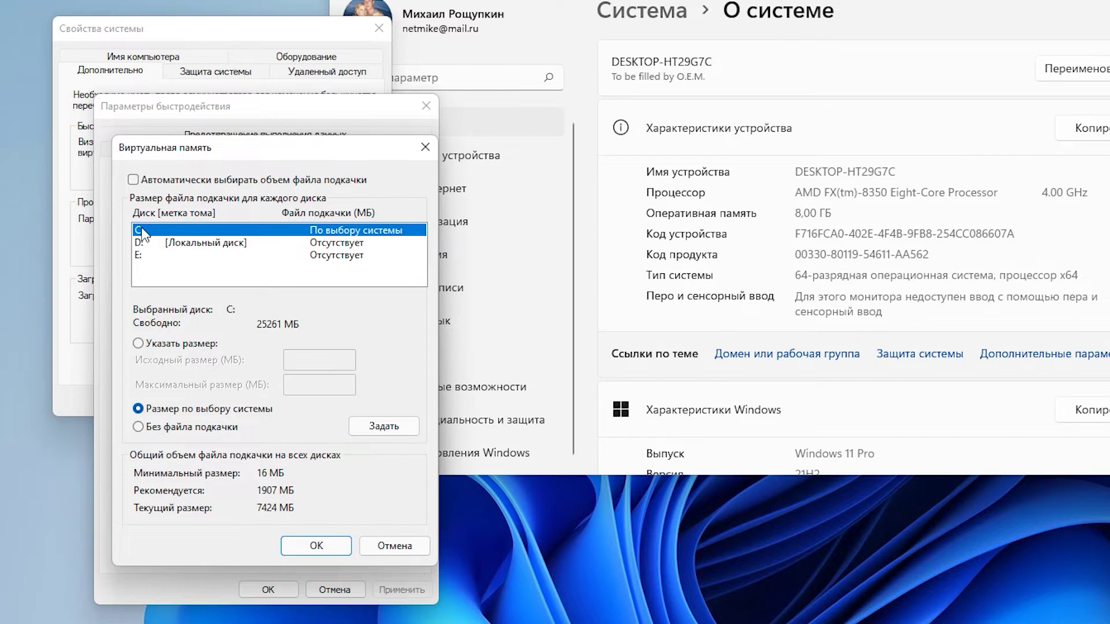
{"action": "left_click", "coordinate": [179, 343]}
{"action": "left_click", "coordinate": [294, 362]}
{"action": "type", "text": "4096"}
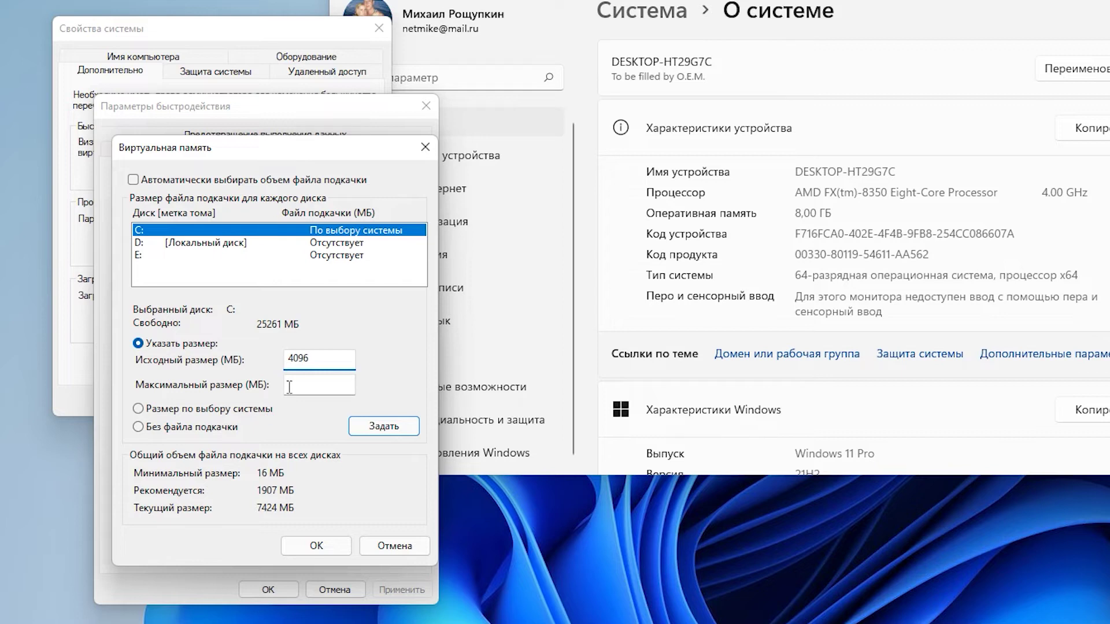
{"action": "left_click", "coordinate": [291, 385]}
{"action": "type", "text": "4096"}
{"action": "left_click", "coordinate": [383, 426]}
{"action": "left_click", "coordinate": [316, 546]}
{"action": "left_click", "coordinate": [835, 365]}
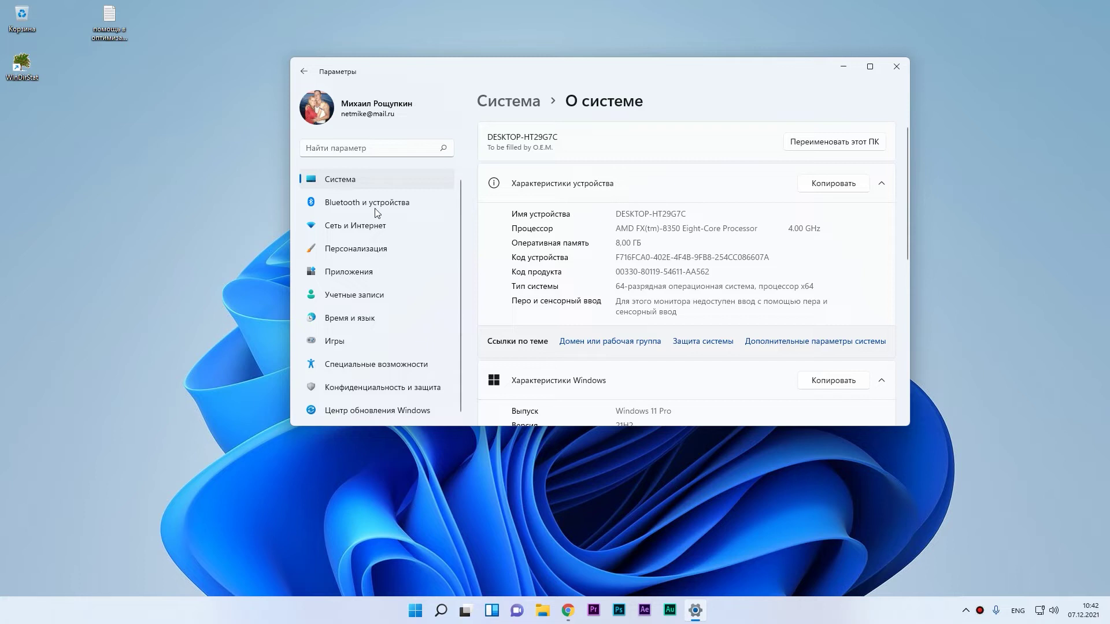
- Turn off the transparency effects (Эффекты прозрачности) in the Цвета personalization settings and turn them back on
{"action": "left_click", "coordinate": [341, 251]}
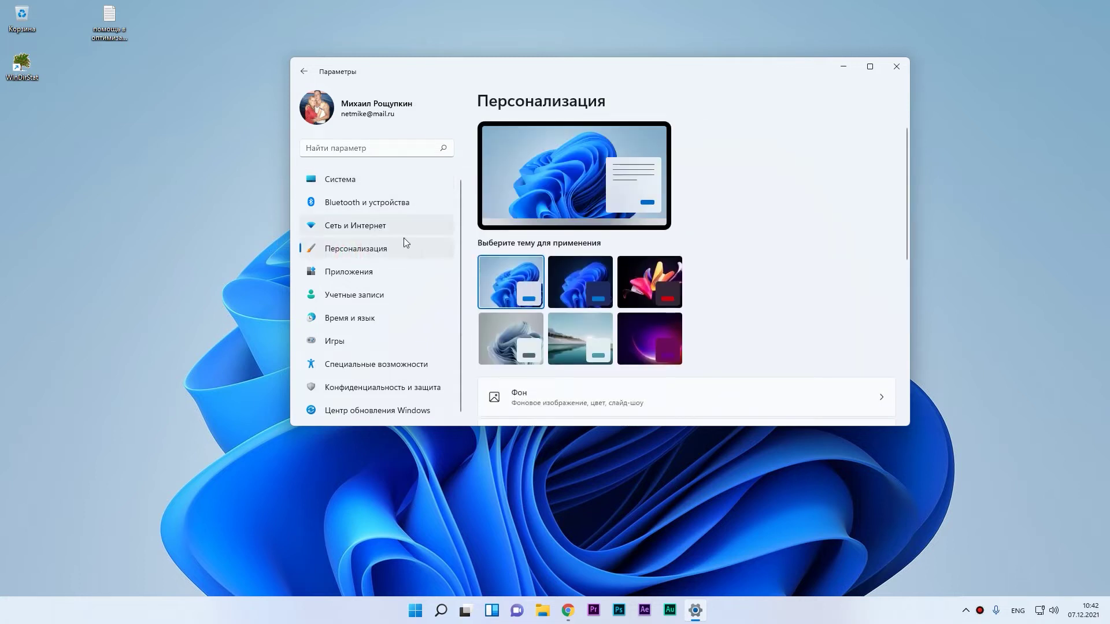
{"action": "scroll", "coordinate": [521, 250], "scroll_direction": "down", "scroll_amount": 4}
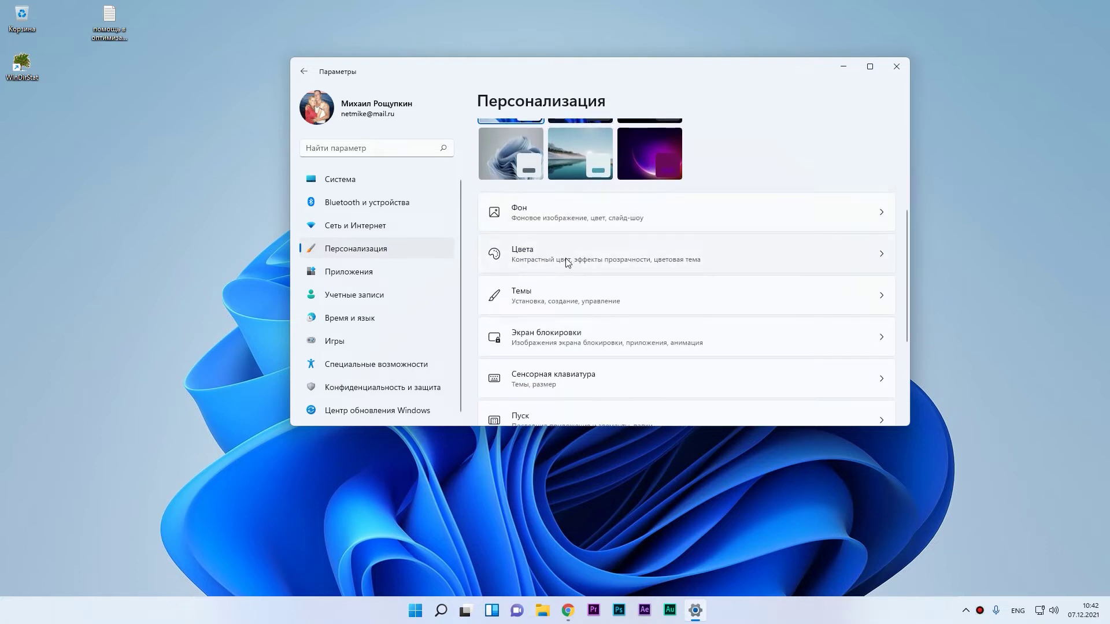
{"action": "left_click", "coordinate": [548, 259]}
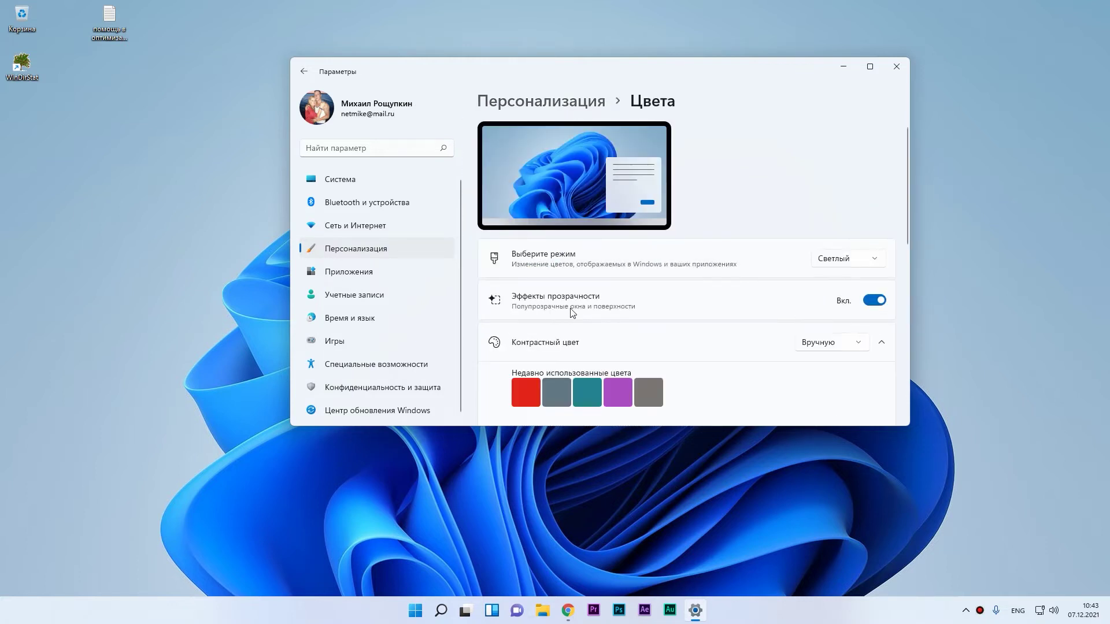
{"action": "left_click", "coordinate": [878, 303]}
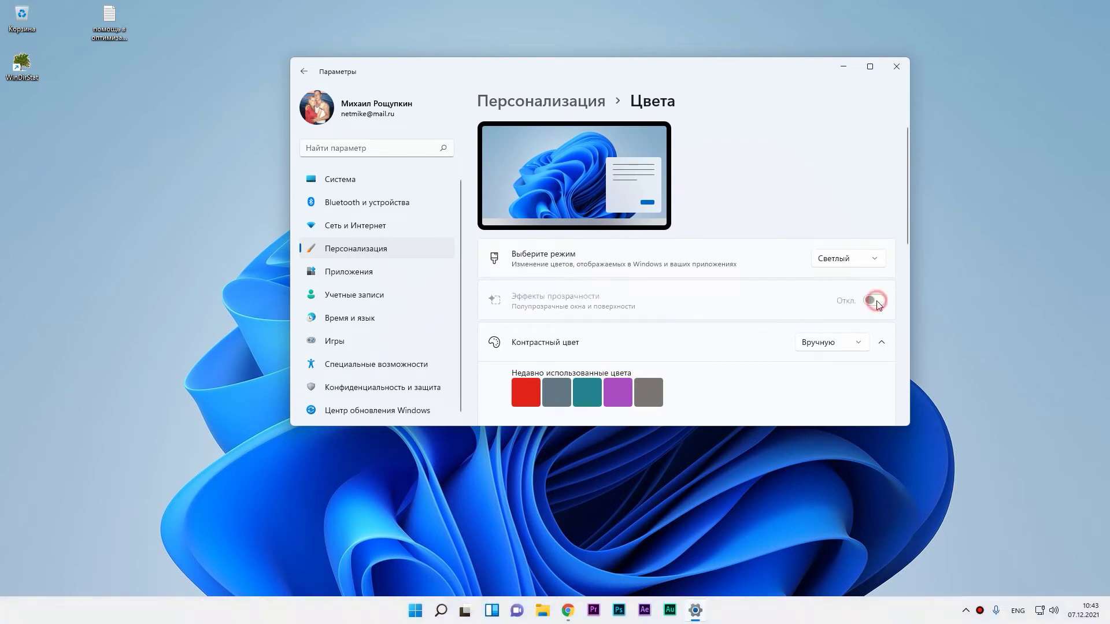
{"action": "left_click", "coordinate": [875, 300]}
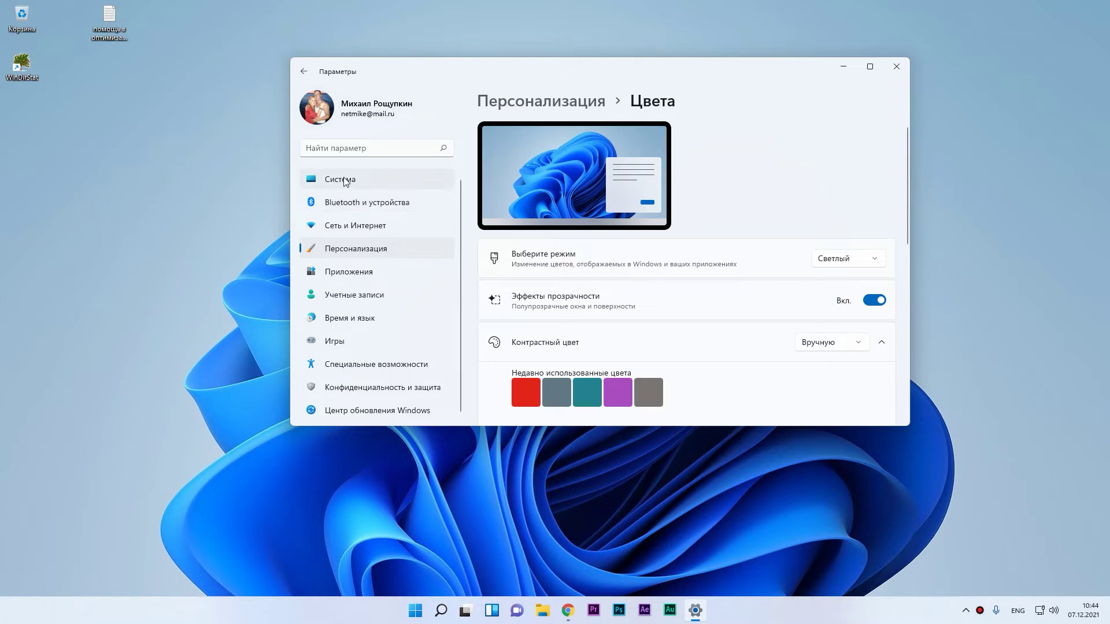
- Open Cortana's advanced options from the installed apps list and bring up the choices for its background activity permission
{"action": "left_click", "coordinate": [361, 272]}
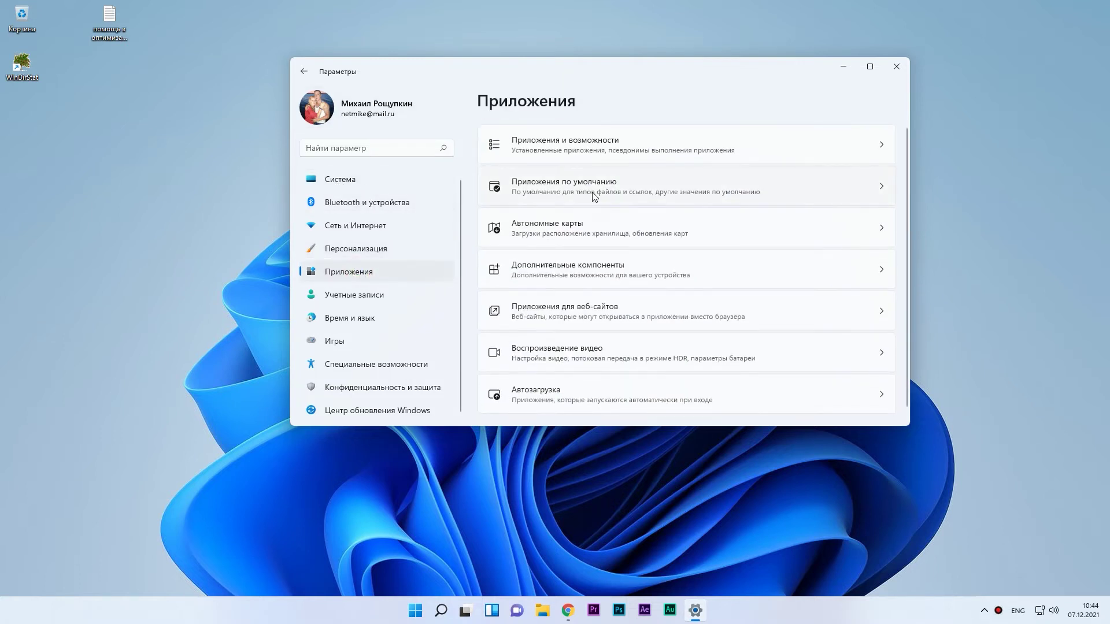
{"action": "left_click", "coordinate": [561, 142]}
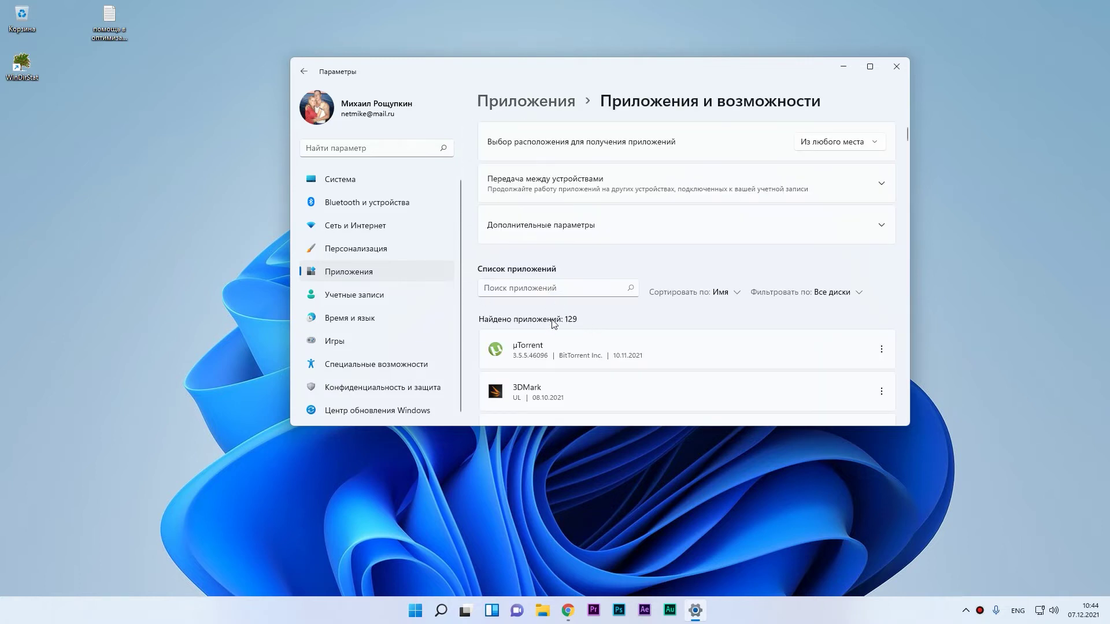
{"action": "scroll", "coordinate": [553, 324], "scroll_direction": "down", "scroll_amount": 5}
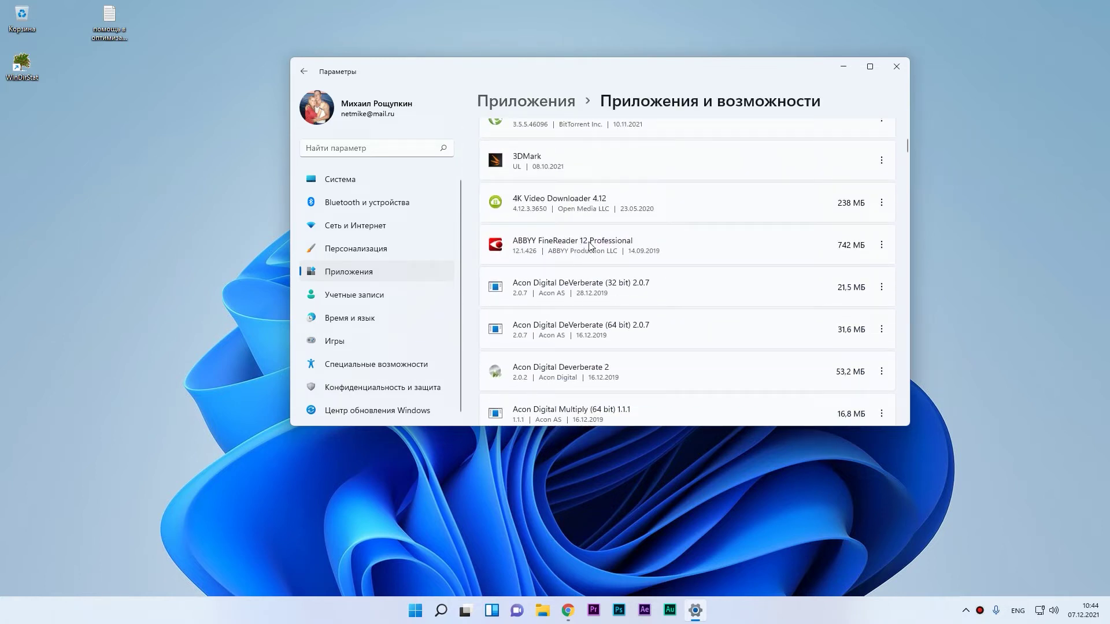
{"action": "scroll", "coordinate": [547, 230], "scroll_direction": "down", "scroll_amount": 10}
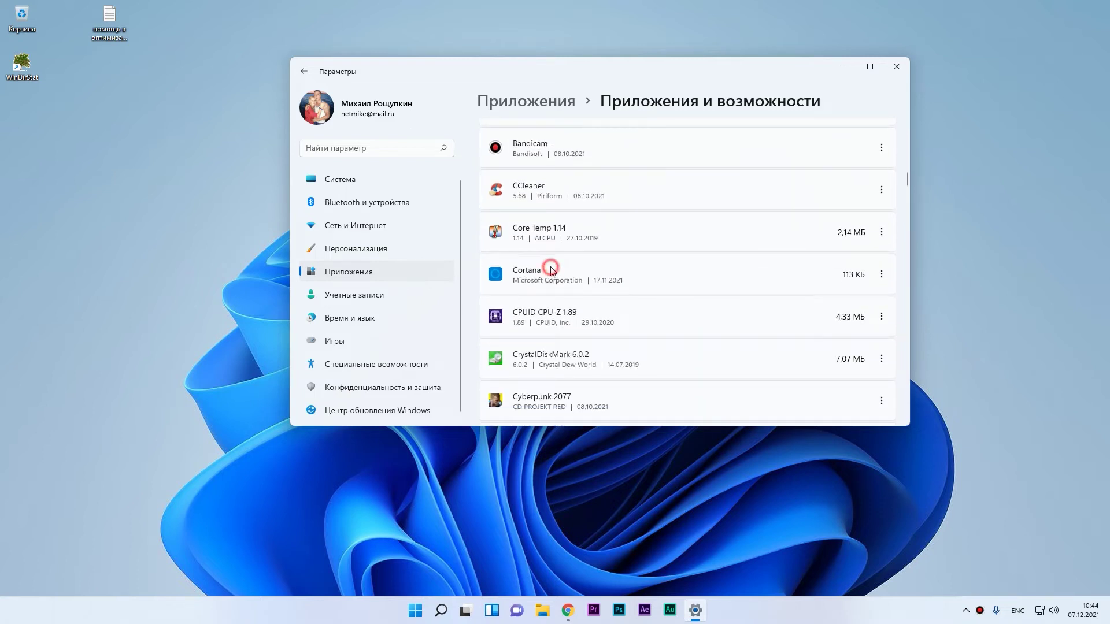
{"action": "left_click", "coordinate": [880, 275]}
{"action": "left_click", "coordinate": [732, 298]}
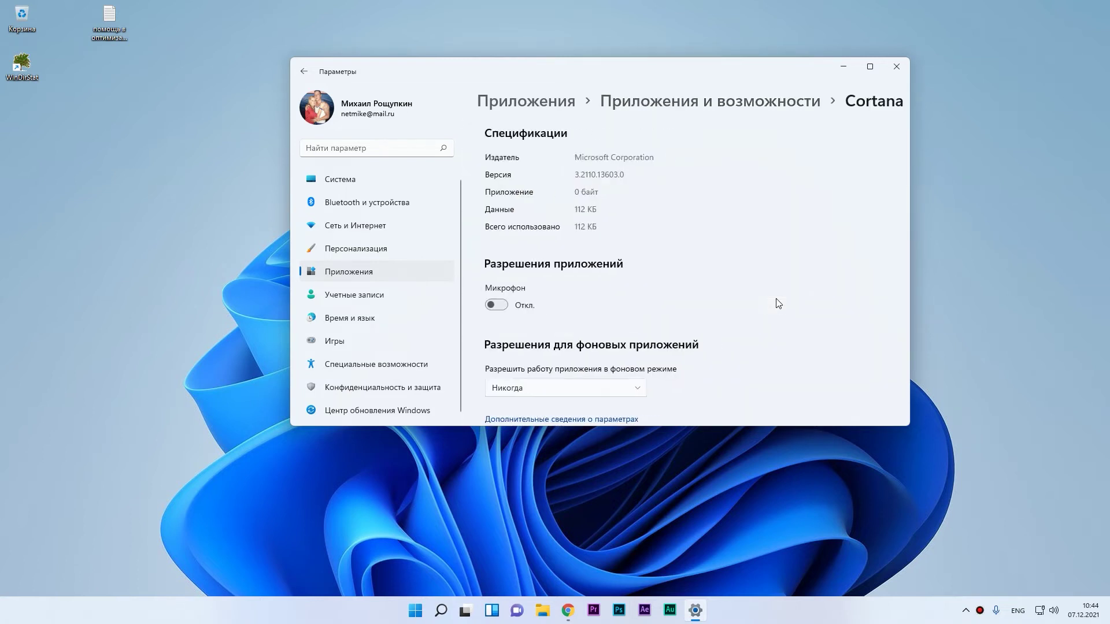
{"action": "scroll", "coordinate": [585, 256], "scroll_direction": "down", "scroll_amount": 2}
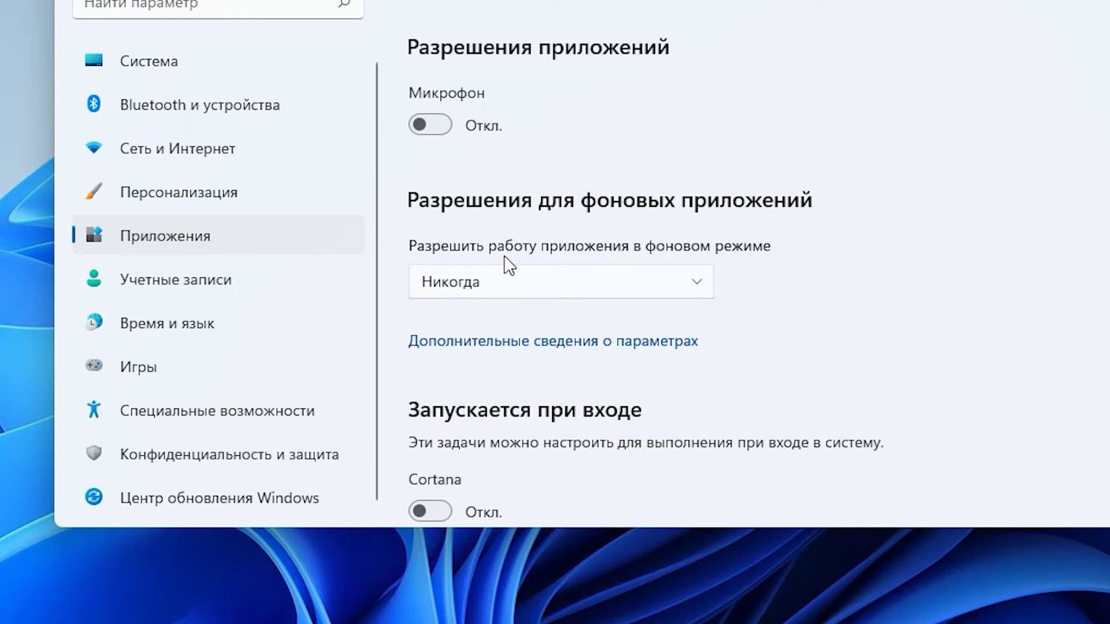
{"action": "left_click", "coordinate": [506, 286]}
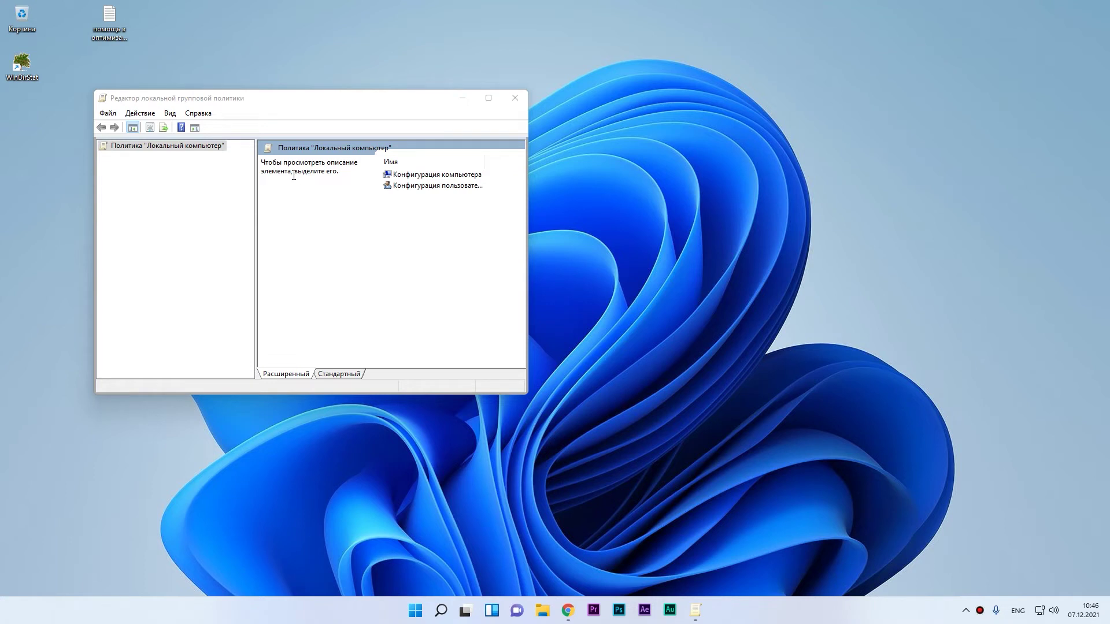
- Enter the gpedit.msc command in the Run dialog and switch to the Local Group Policy Editor
{"action": "left_click", "coordinate": [283, 104]}
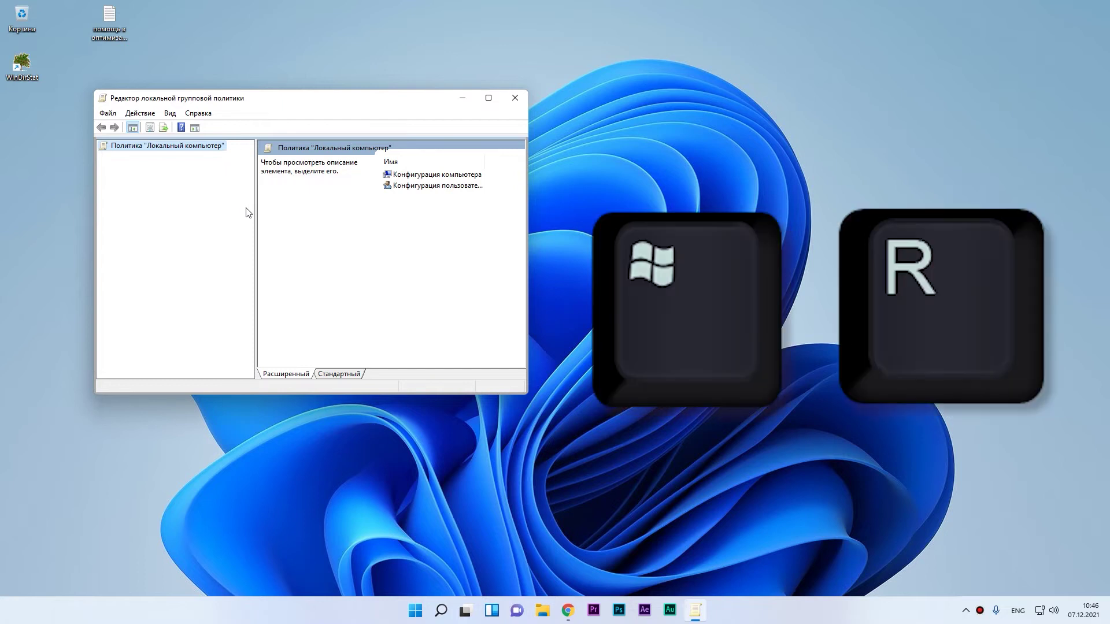
{"action": "key", "text": "super+r"}
{"action": "left_click", "coordinate": [113, 533]}
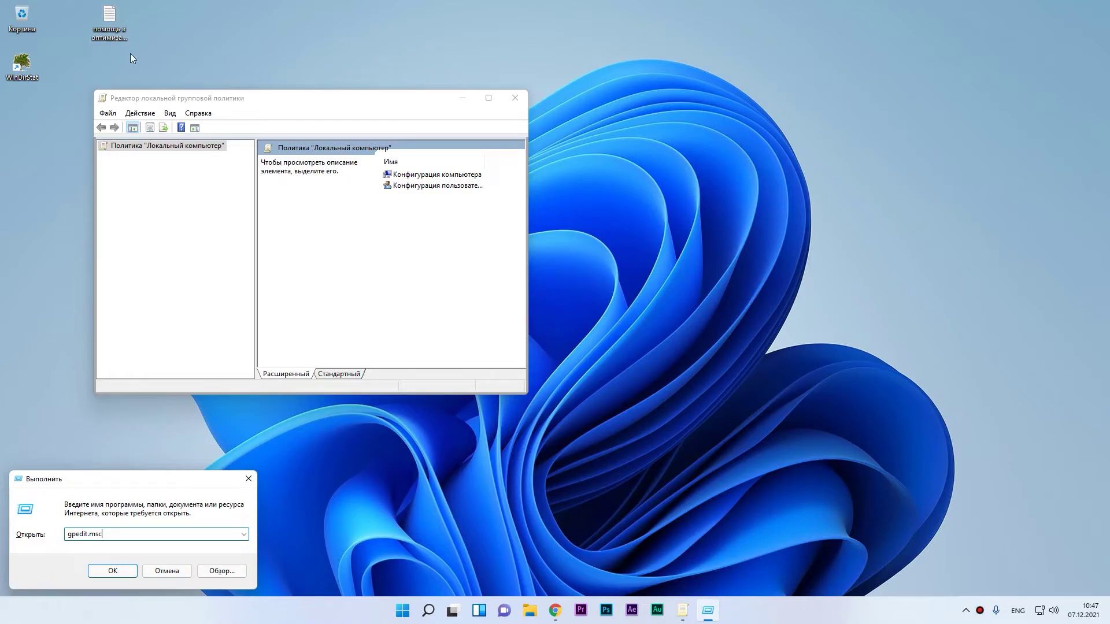
{"action": "left_click", "coordinate": [111, 22]}
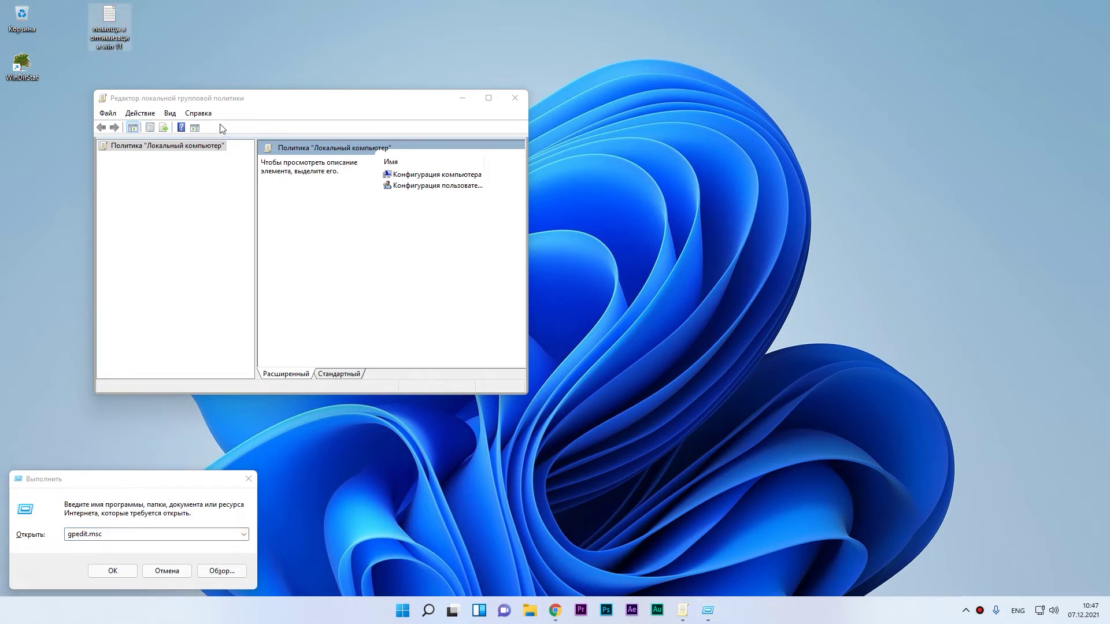
{"action": "left_click", "coordinate": [234, 99]}
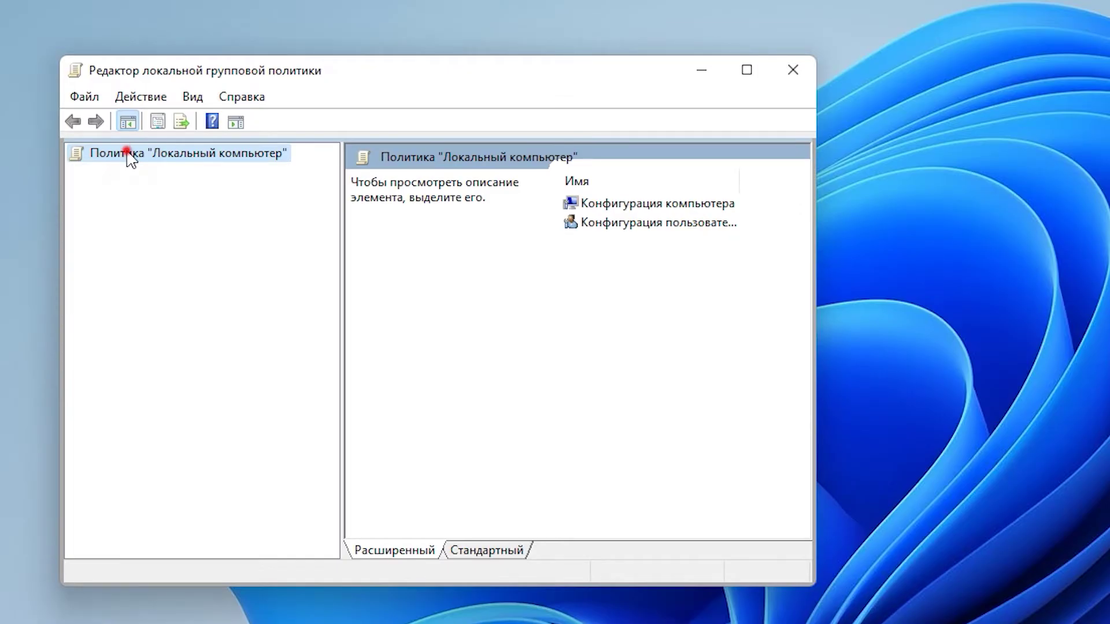
- Open the Компоненты Windows folder under Конфигурация компьютера > Административные шаблоны in the policy tree
{"action": "double_click", "coordinate": [133, 148]}
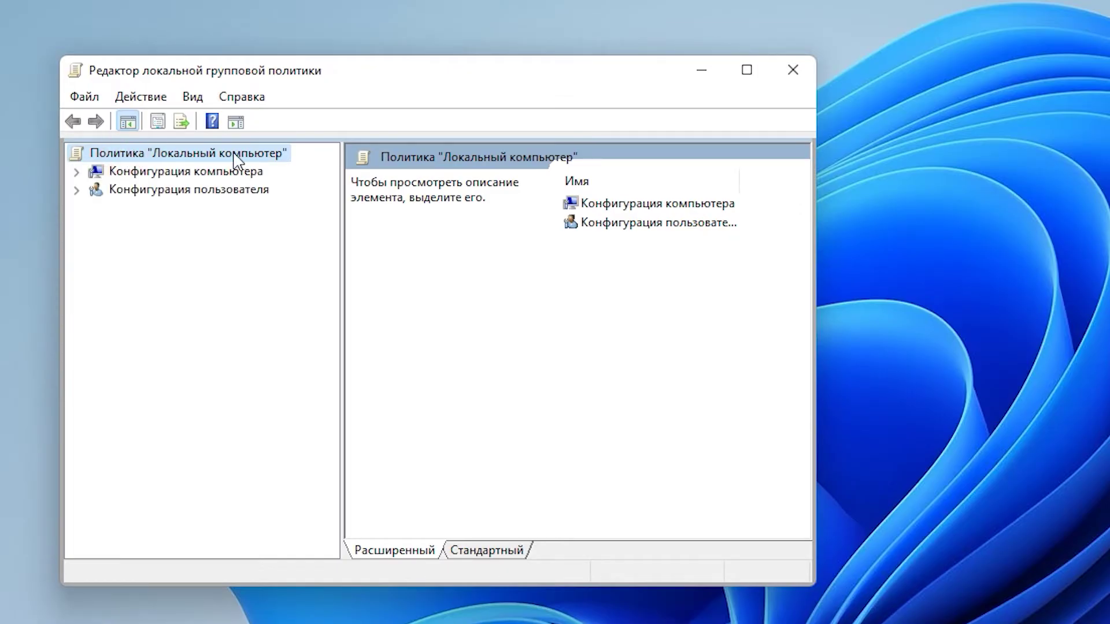
{"action": "left_click", "coordinate": [76, 172]}
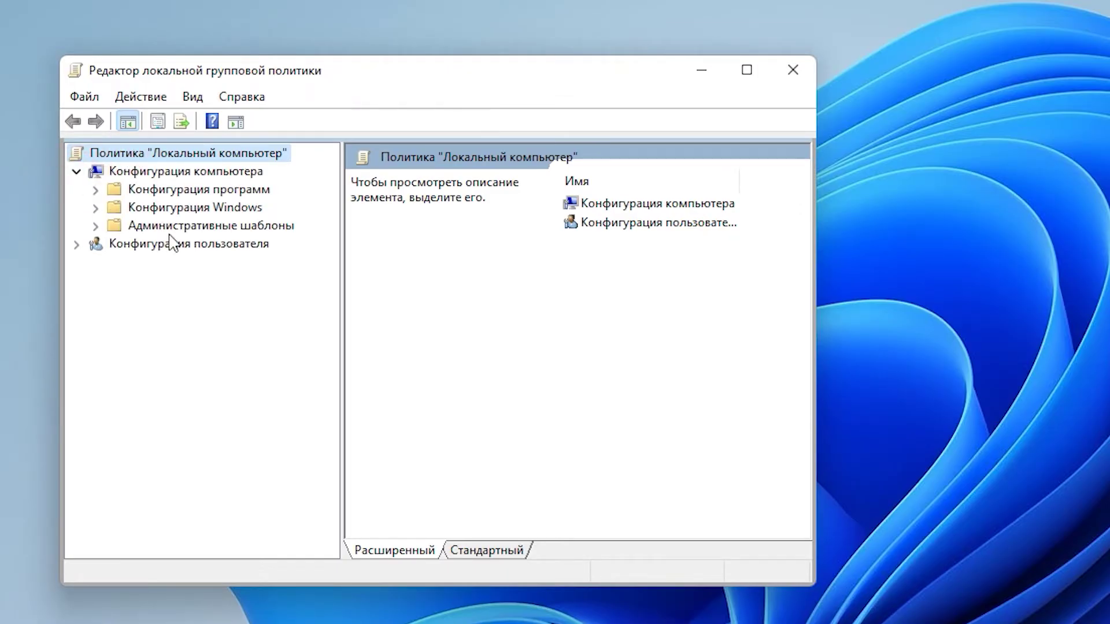
{"action": "left_click", "coordinate": [96, 226]}
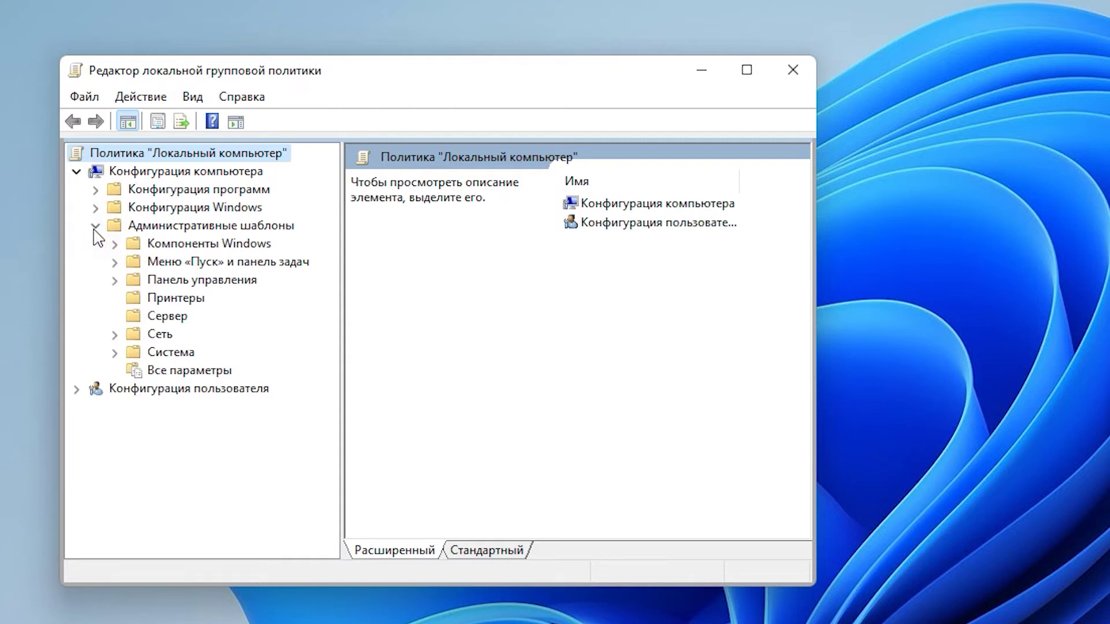
{"action": "left_click", "coordinate": [182, 245]}
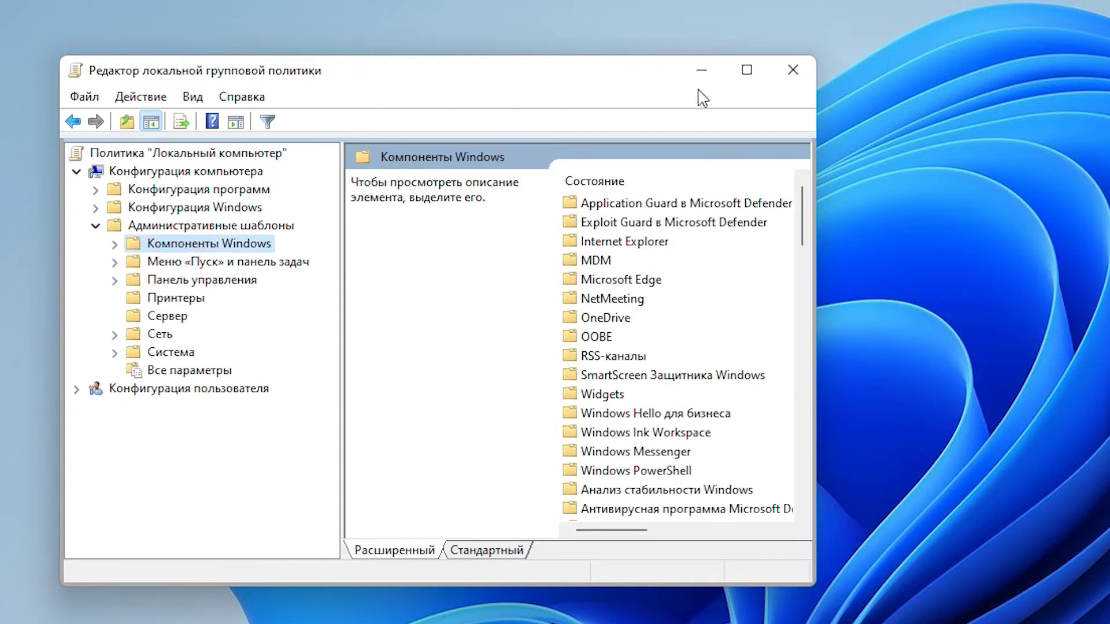
- Open the Конфиденциальность приложения policy folder within Компоненты Windows
{"action": "scroll", "coordinate": [748, 387], "scroll_direction": "down", "scroll_amount": 12}
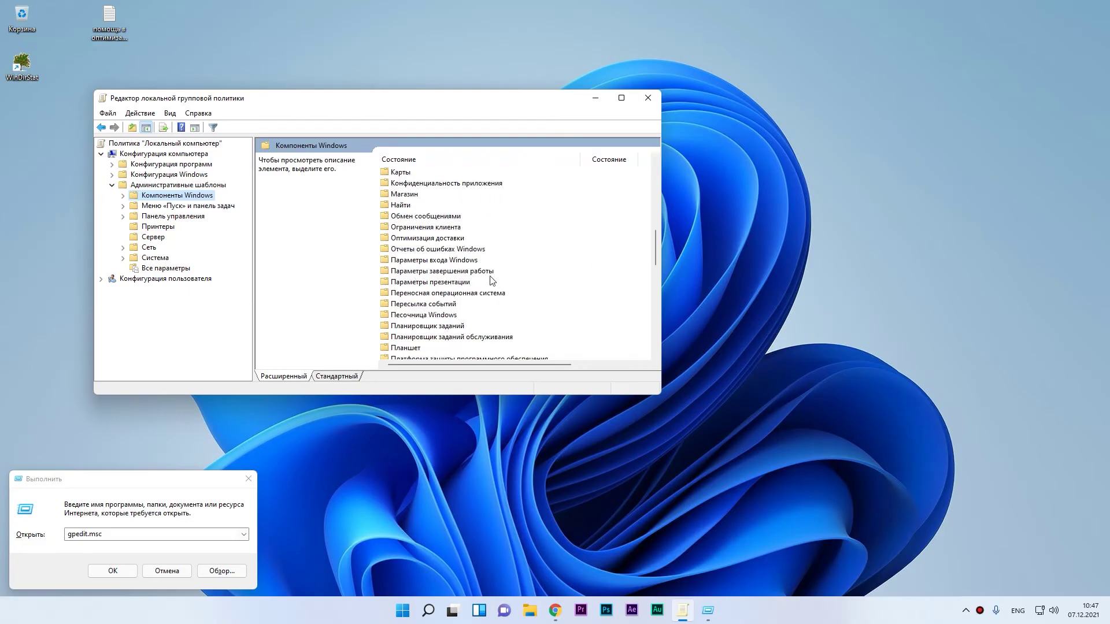
{"action": "scroll", "coordinate": [444, 284], "scroll_direction": "down", "scroll_amount": 2}
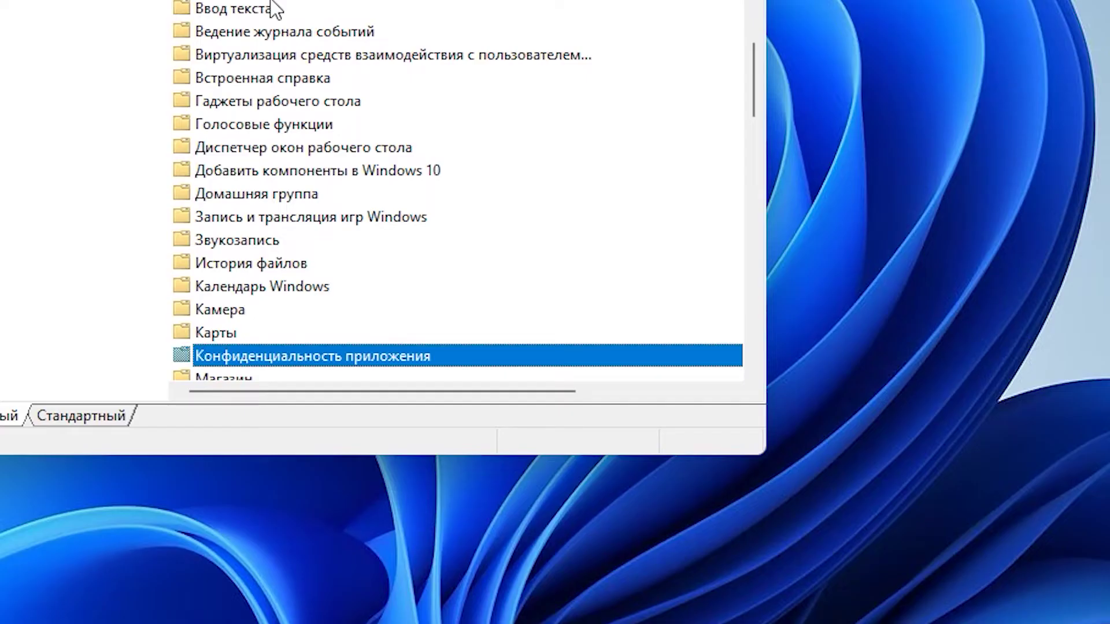
{"action": "double_click", "coordinate": [334, 360]}
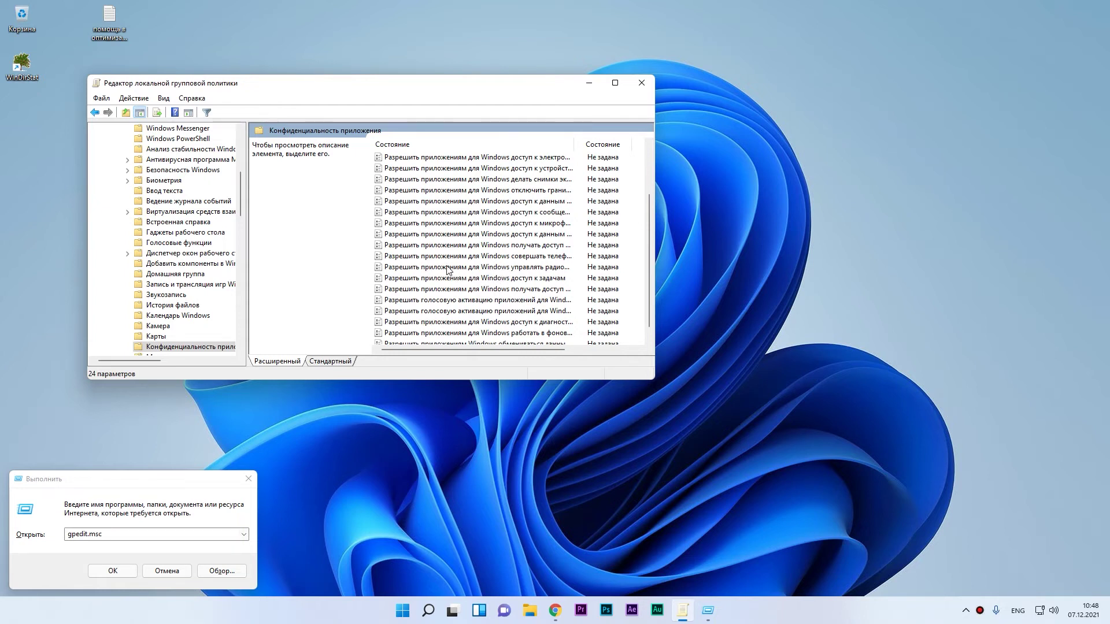
- Open the policy Разрешить приложениям для Windows работать в фоновом режиме and set it to Отключено
{"action": "double_click", "coordinate": [479, 333]}
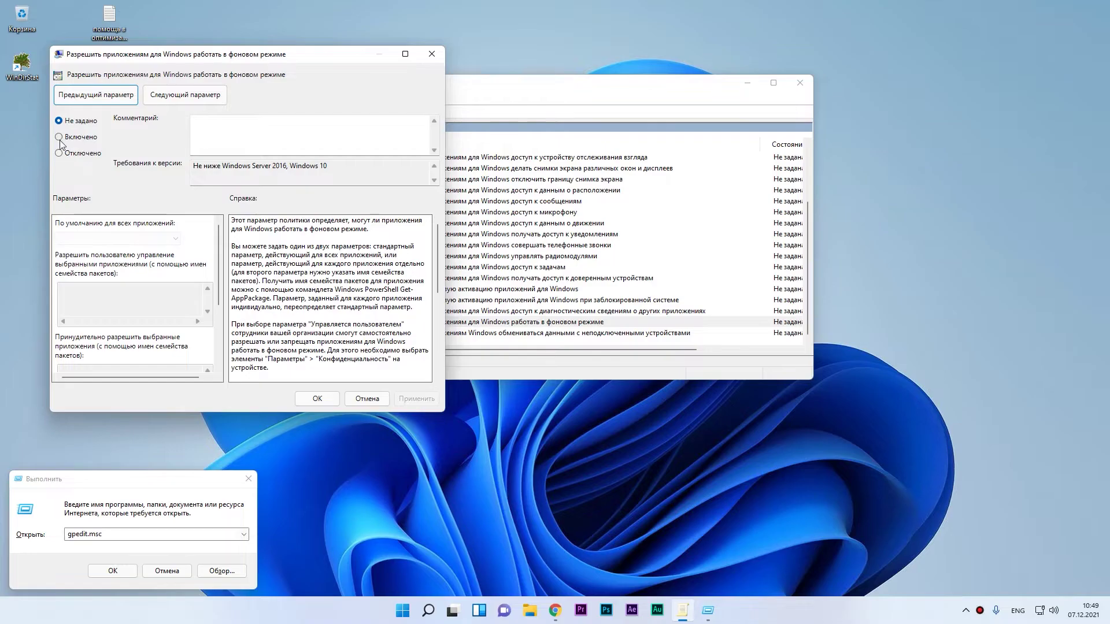
{"action": "left_click", "coordinate": [58, 153]}
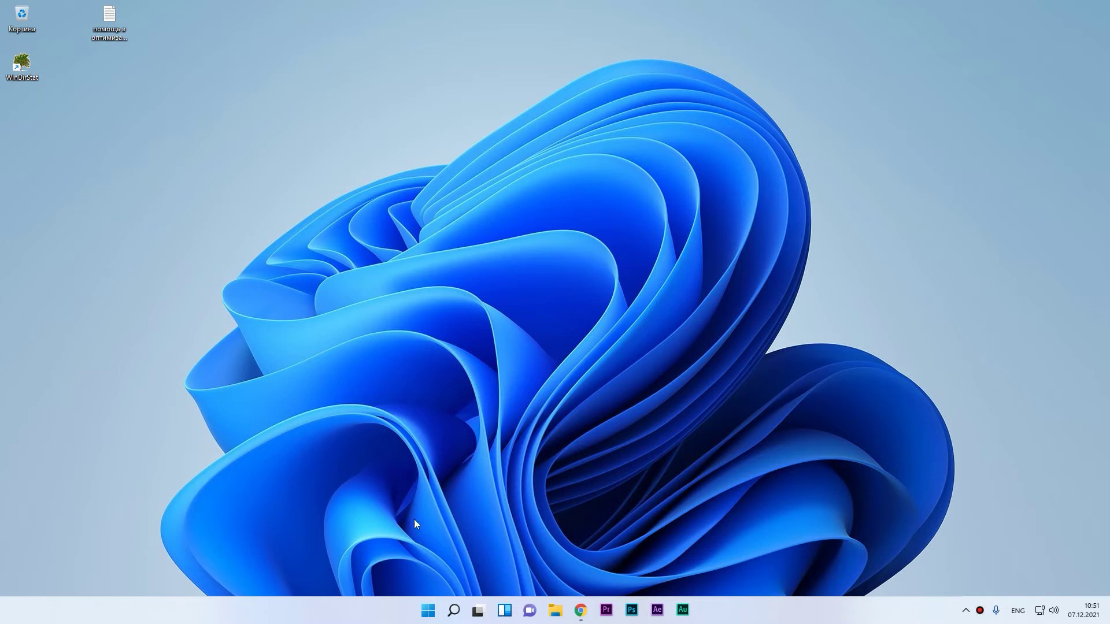
- Go from File Explorer to the Control Panel, show its items as Крупные значки, and open Электропитание
{"action": "left_click", "coordinate": [555, 610]}
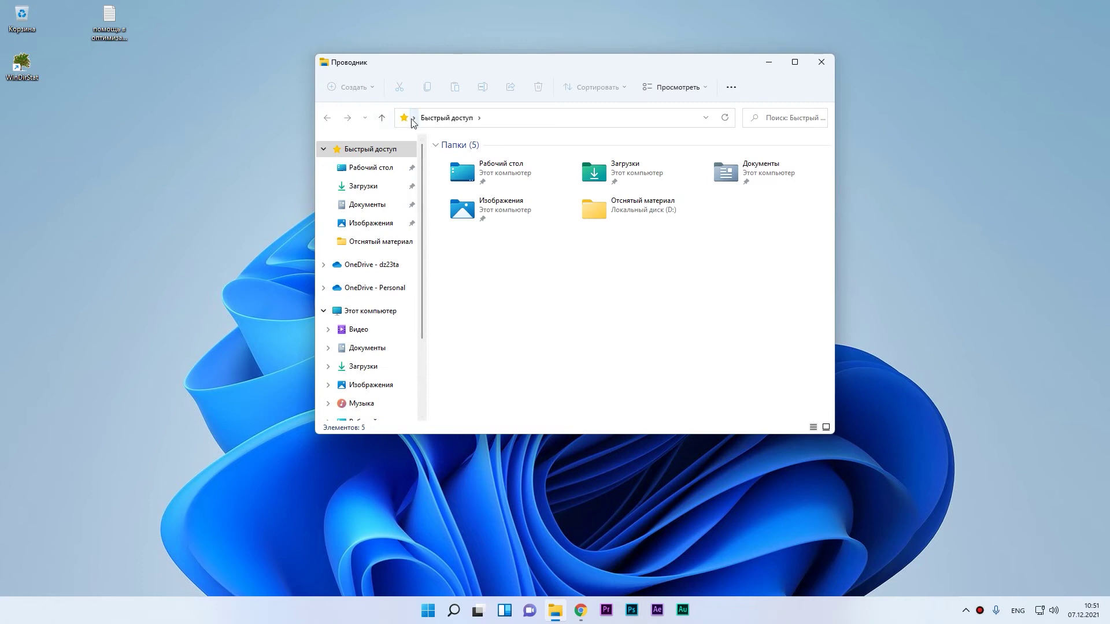
{"action": "left_click", "coordinate": [413, 118]}
{"action": "left_click", "coordinate": [451, 225]}
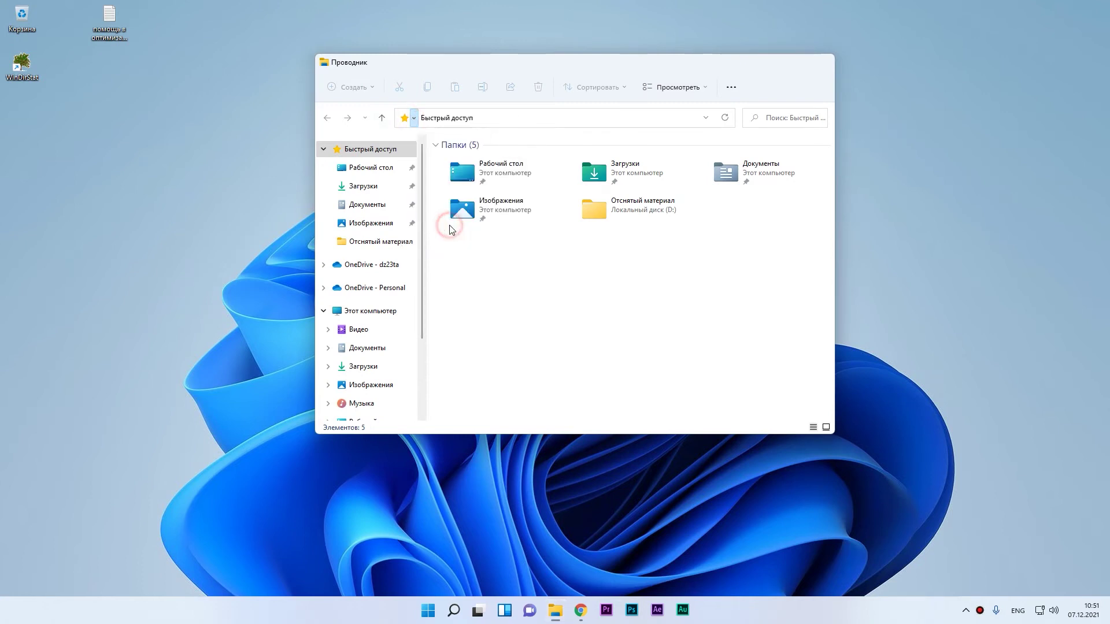
{"action": "left_click", "coordinate": [762, 121]}
{"action": "left_click", "coordinate": [771, 154]}
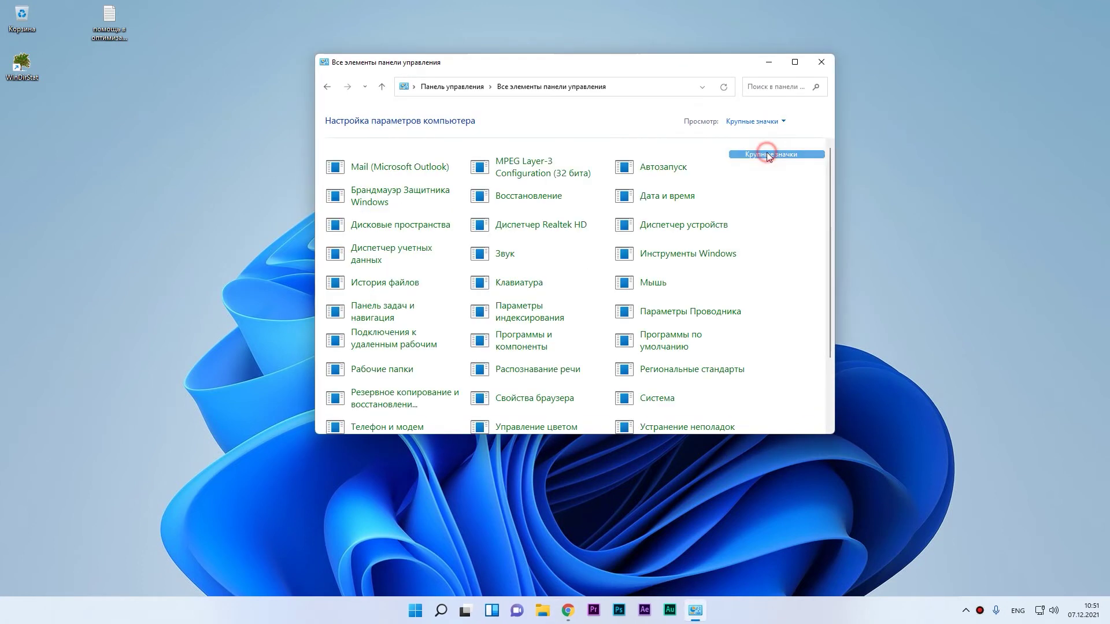
{"action": "scroll", "coordinate": [578, 324], "scroll_direction": "down", "scroll_amount": 5}
{"action": "left_click", "coordinate": [668, 422]}
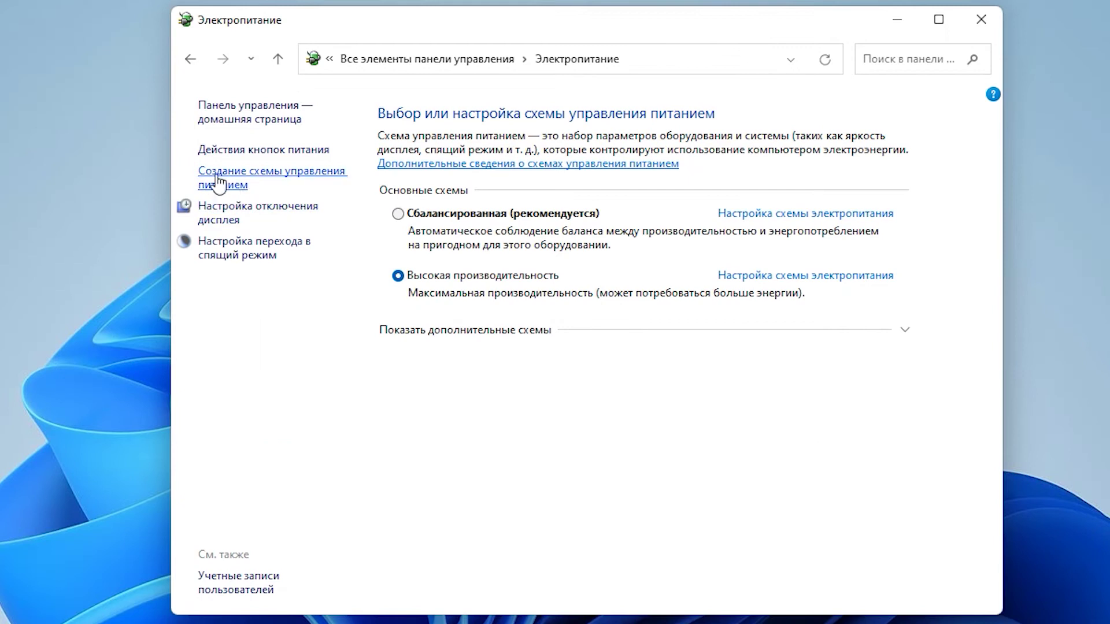
{"action": "left_click", "coordinate": [230, 186]}
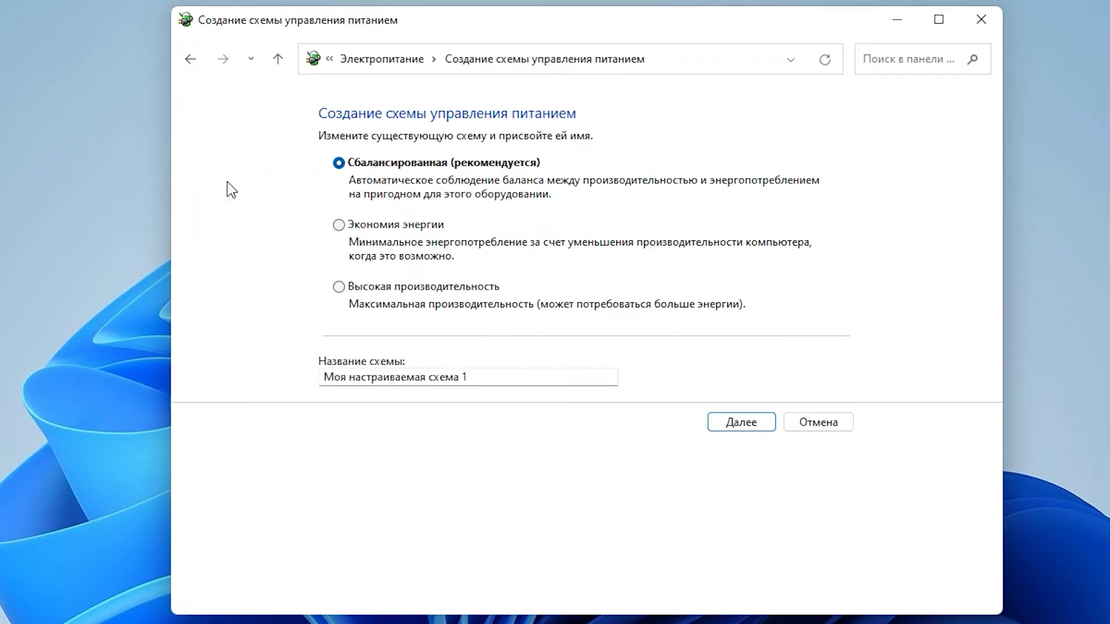
{"action": "left_click", "coordinate": [338, 286]}
{"action": "left_click", "coordinate": [815, 426]}
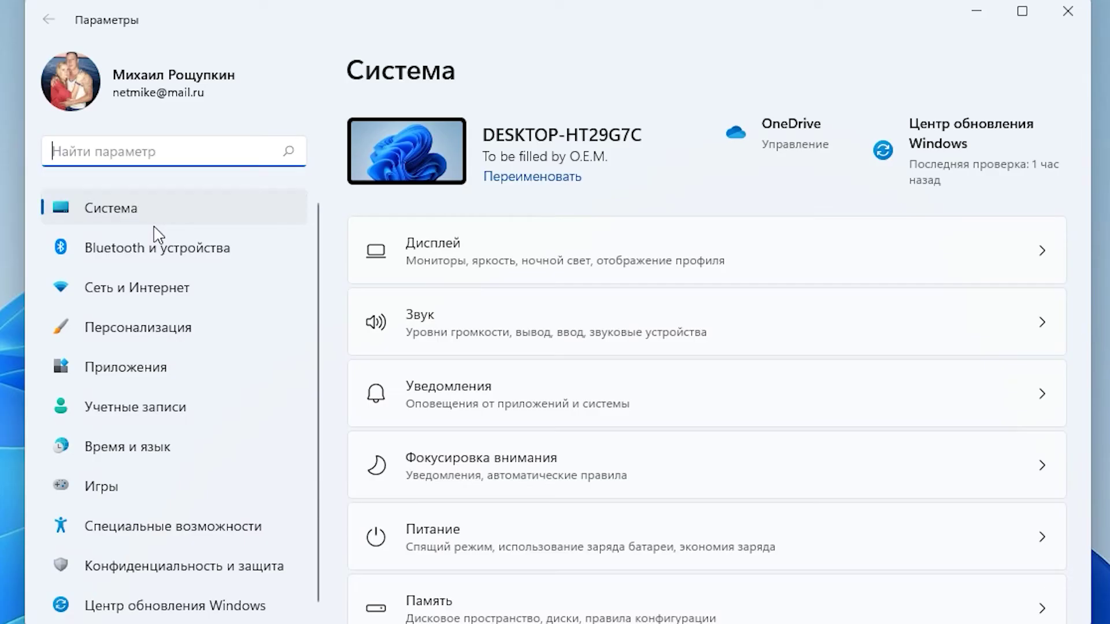
- In Система > Уведомления, toggle the main notifications switch and clear Получать советы и предложения при использовании Windows
{"action": "left_click", "coordinate": [101, 210]}
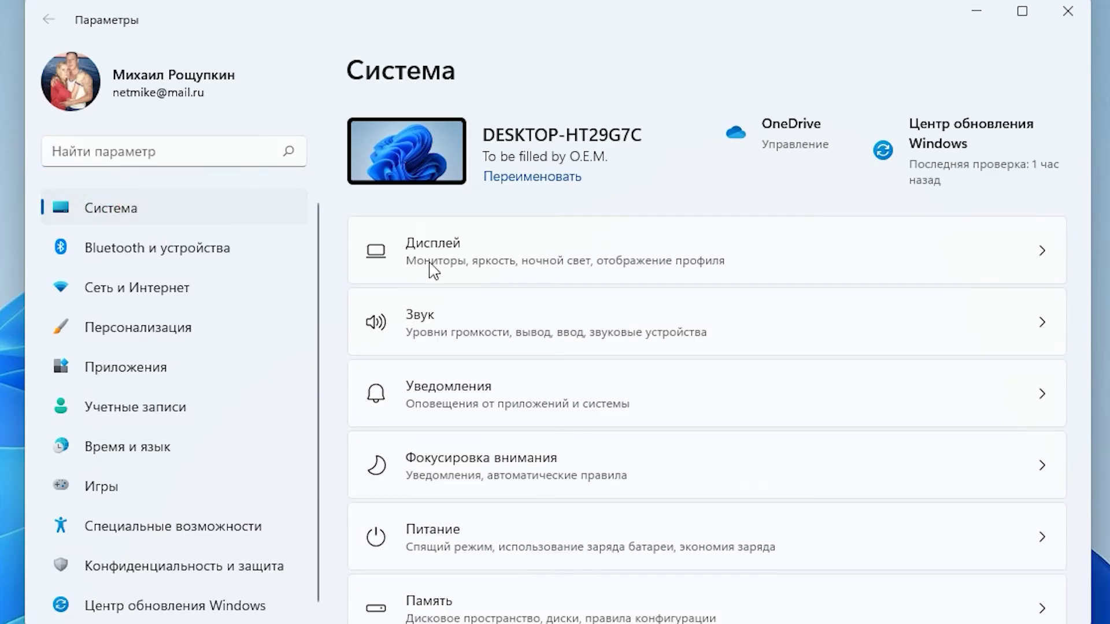
{"action": "scroll", "coordinate": [503, 349], "scroll_direction": "down", "scroll_amount": 5}
{"action": "scroll", "coordinate": [503, 350], "scroll_direction": "down", "scroll_amount": 5}
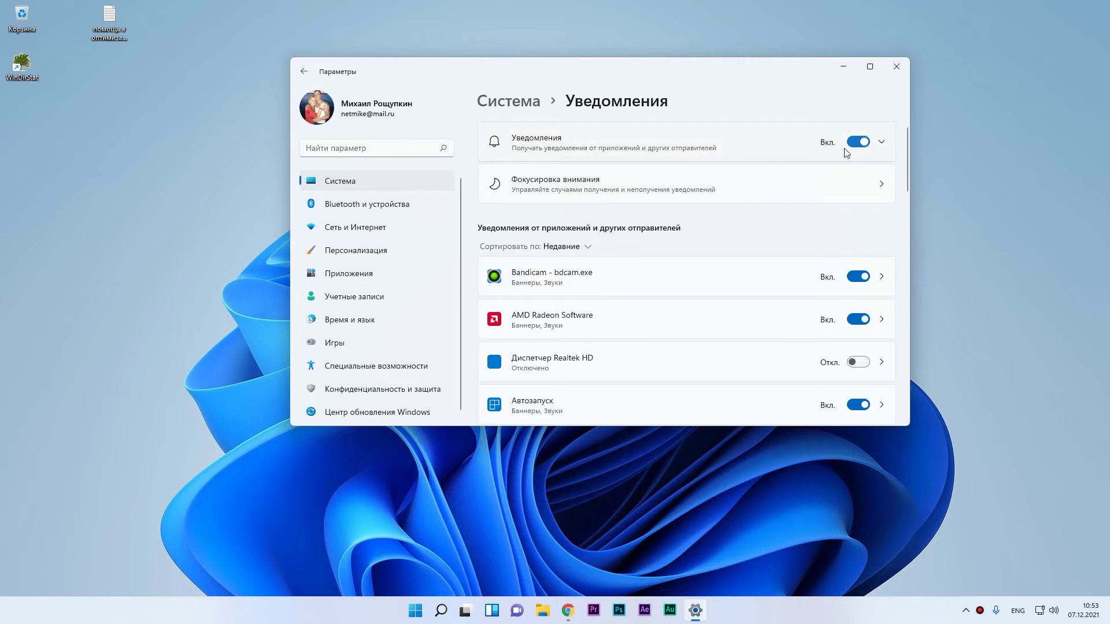
{"action": "left_click", "coordinate": [860, 142]}
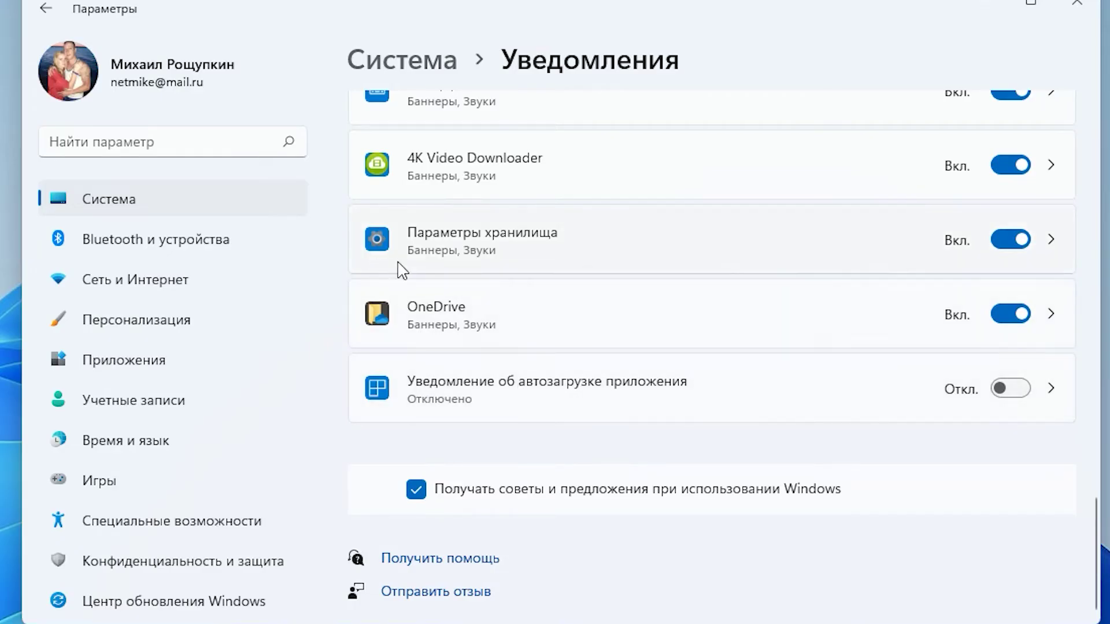
{"action": "left_click", "coordinate": [418, 493]}
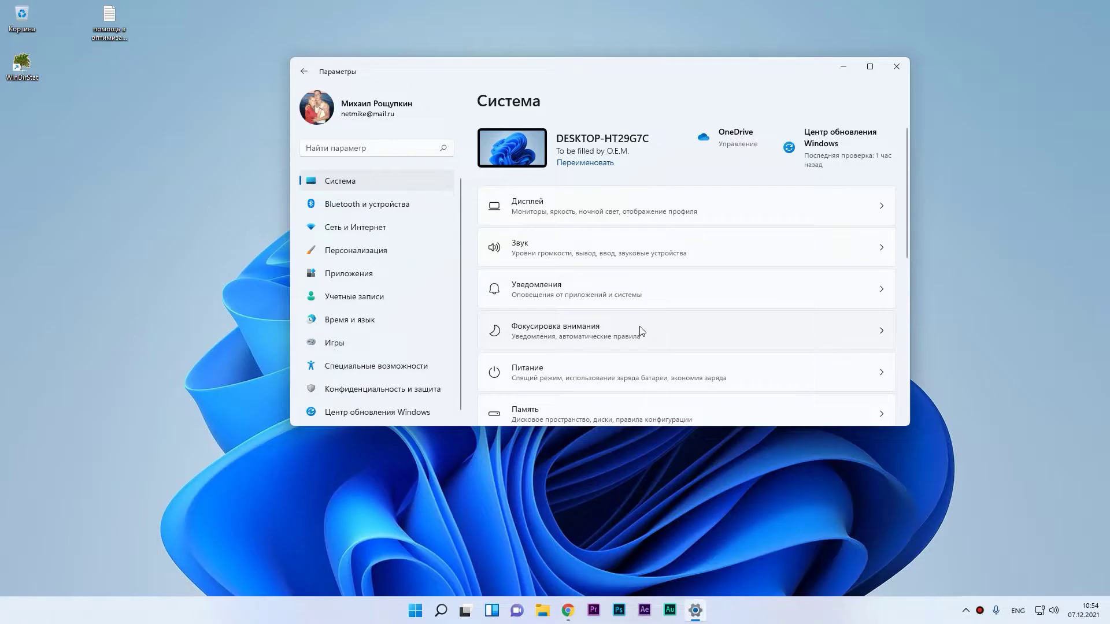
- Open Оптимизация диска from Дополнительные параметры хранилища in the Память settings
{"action": "scroll", "coordinate": [616, 303], "scroll_direction": "down", "scroll_amount": 2}
{"action": "left_click", "coordinate": [530, 363]}
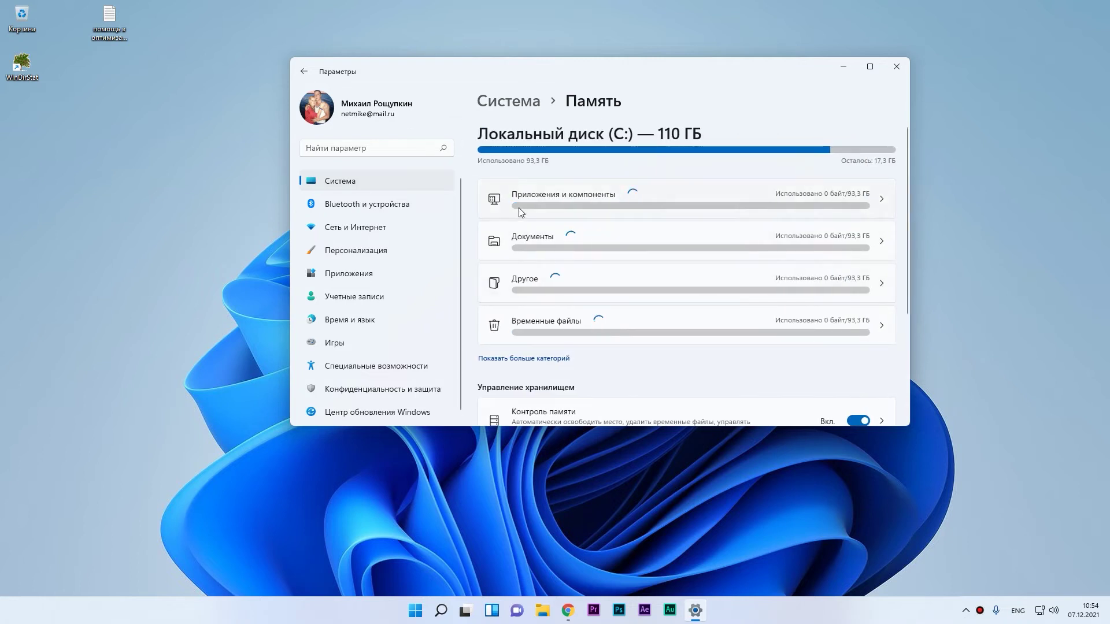
{"action": "scroll", "coordinate": [538, 231], "scroll_direction": "down", "scroll_amount": 3}
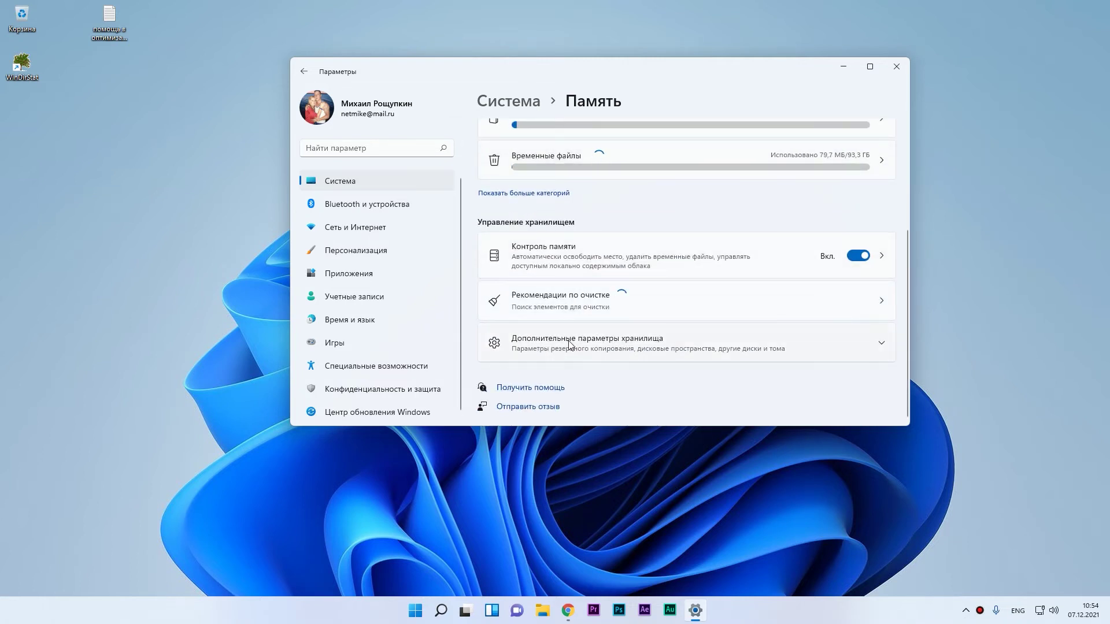
{"action": "left_click", "coordinate": [583, 347]}
{"action": "scroll", "coordinate": [578, 347], "scroll_direction": "down", "scroll_amount": 3}
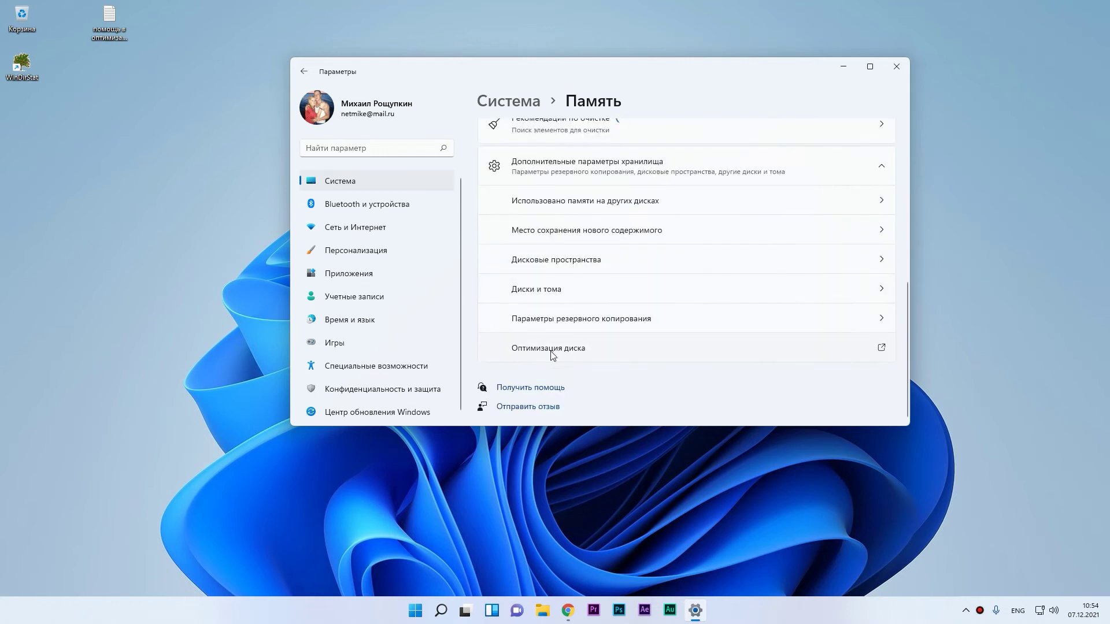
{"action": "left_click", "coordinate": [549, 348]}
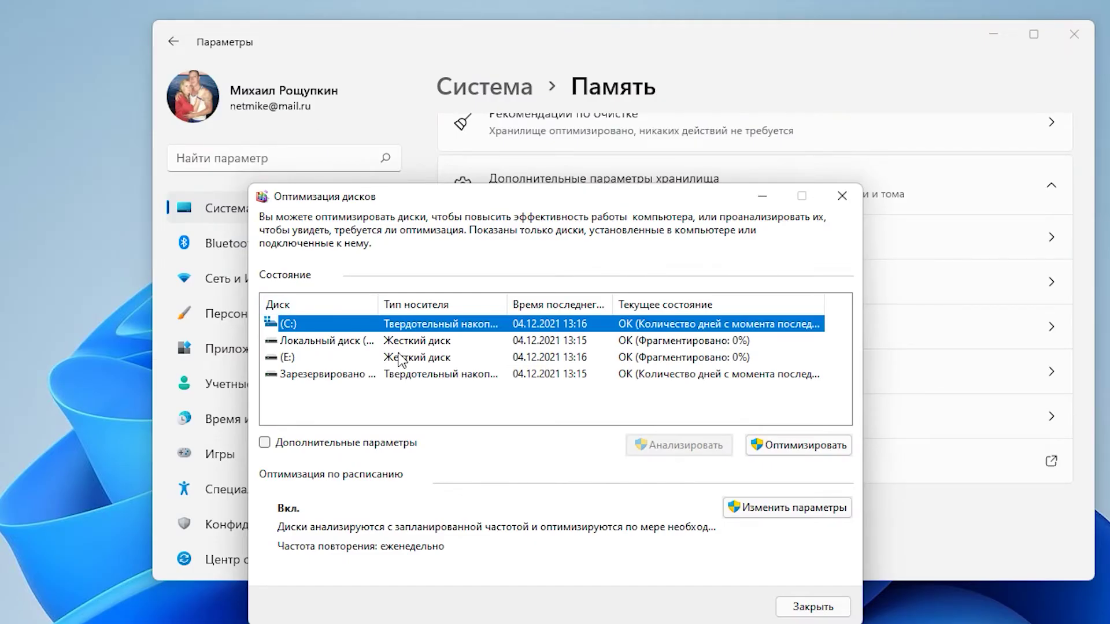
- Select the Локальный диск and C: entries in the disk optimization list to check their media type and status
{"action": "left_click", "coordinate": [403, 344]}
{"action": "left_click", "coordinate": [399, 327]}
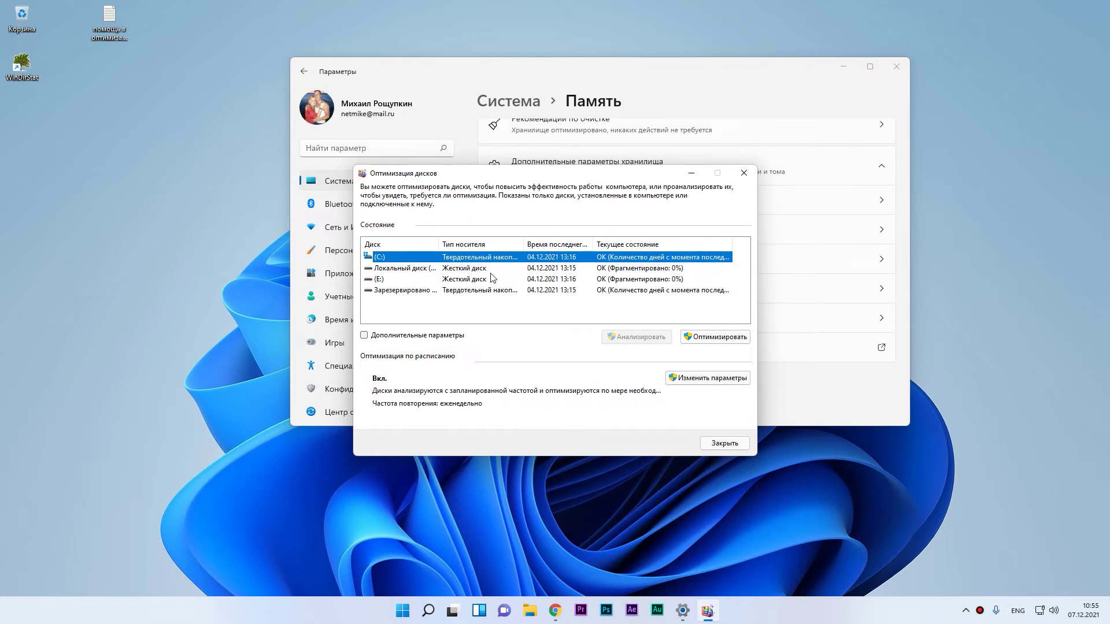
{"action": "left_click", "coordinate": [509, 268]}
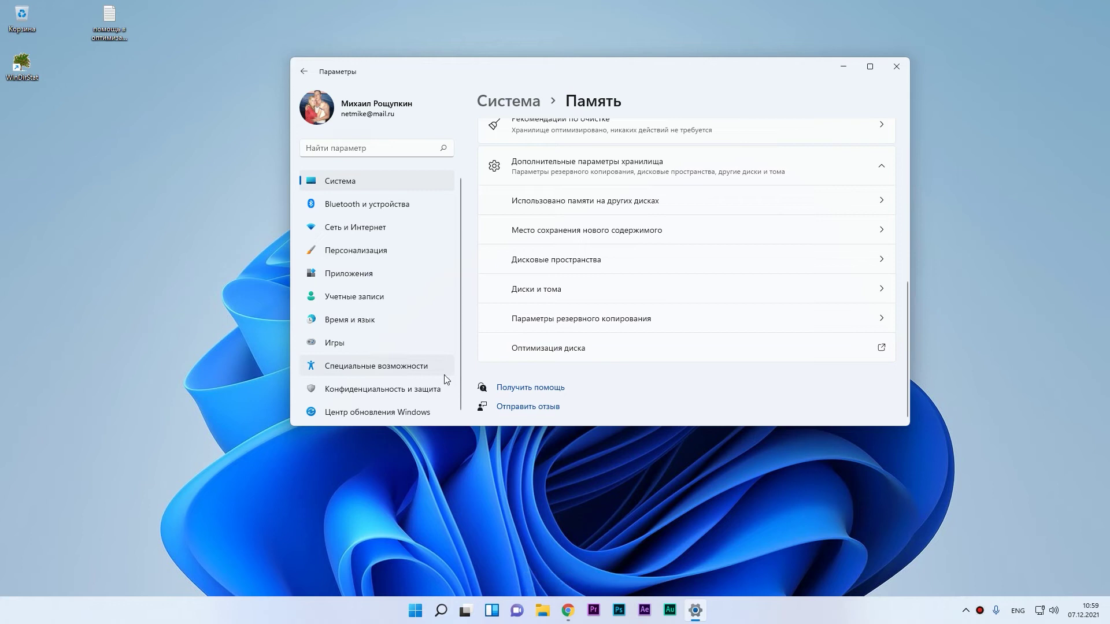
- Open a File Explorer window and place the cursor in its search field
{"action": "left_click", "coordinate": [542, 610]}
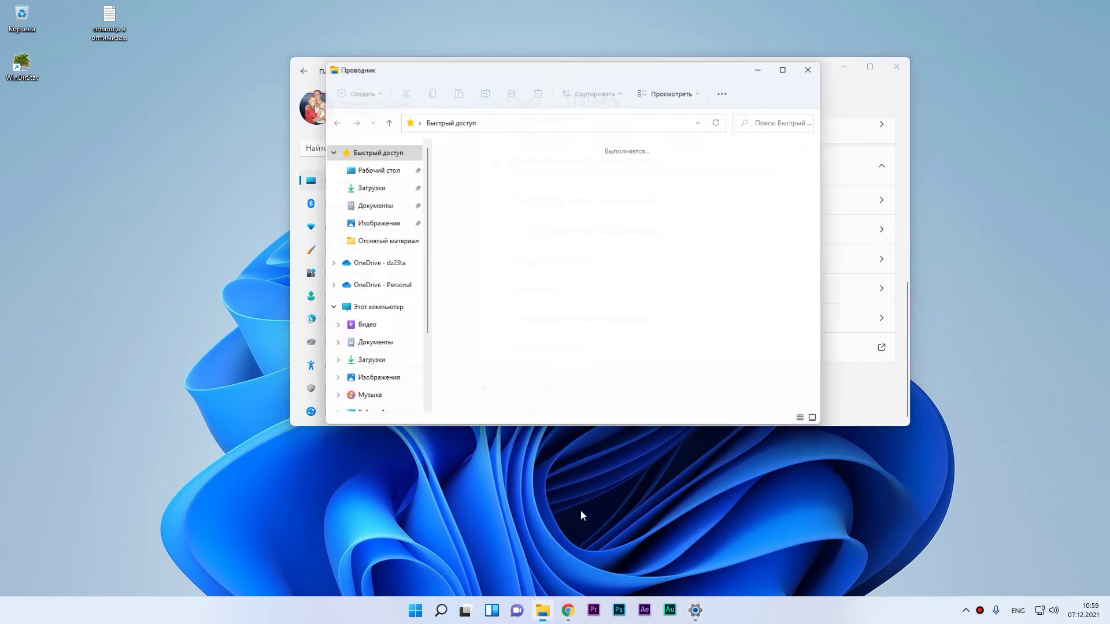
{"action": "left_click", "coordinate": [778, 117]}
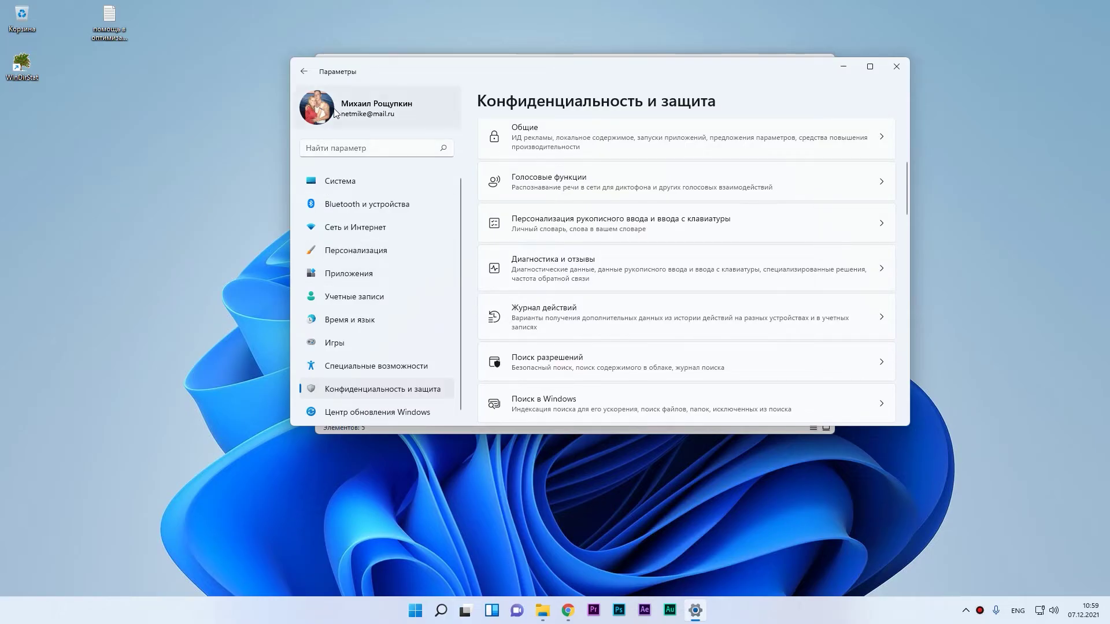
- Return to the Settings window and open Поиск в Windows under Конфиденциальность и защита
{"action": "left_click", "coordinate": [451, 73]}
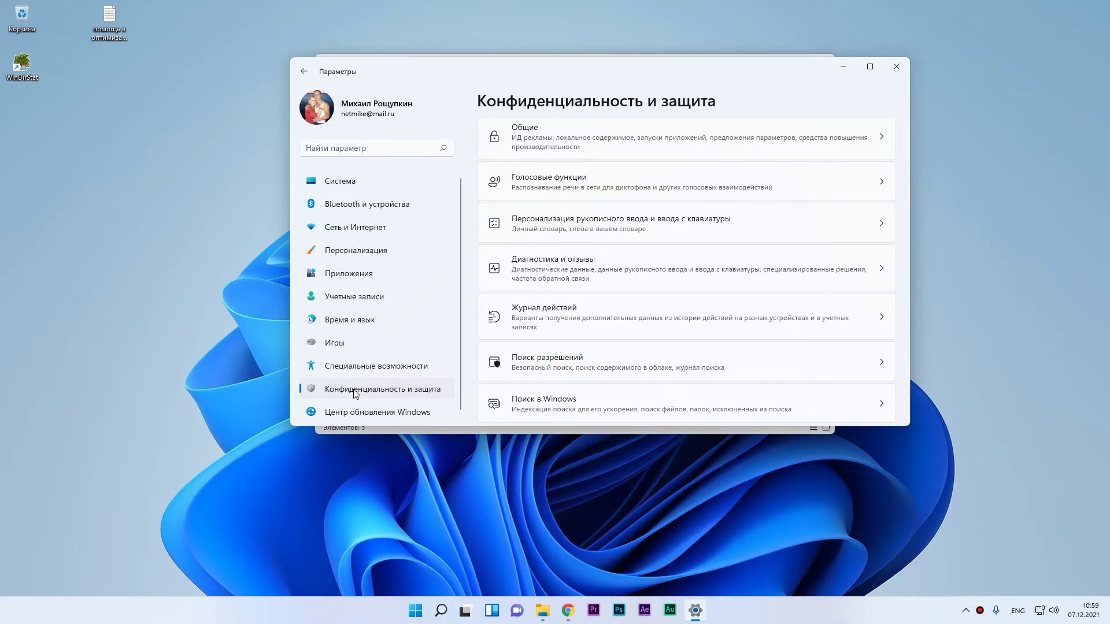
{"action": "scroll", "coordinate": [571, 230], "scroll_direction": "down", "scroll_amount": 5}
{"action": "scroll", "coordinate": [571, 239], "scroll_direction": "down", "scroll_amount": 5}
{"action": "scroll", "coordinate": [874, 315], "scroll_direction": "up", "scroll_amount": 8}
{"action": "left_click", "coordinate": [877, 316]}
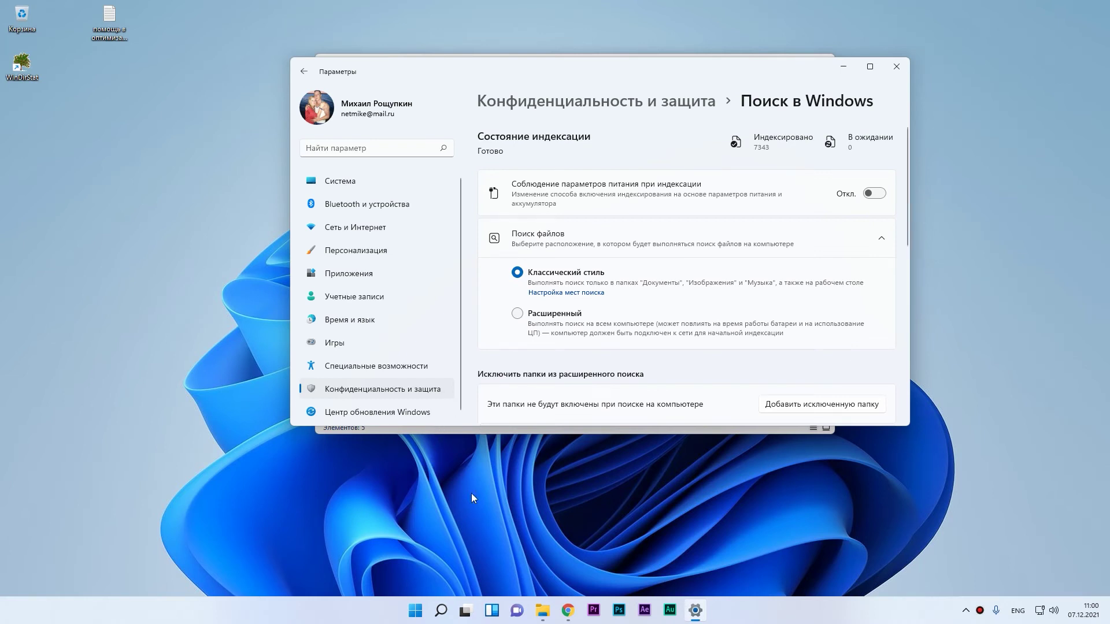
- Search Windows for службы and open the Службы application
{"action": "left_click", "coordinate": [441, 610]}
{"action": "type", "text": "c"}
{"action": "key", "text": "BackSpace"}
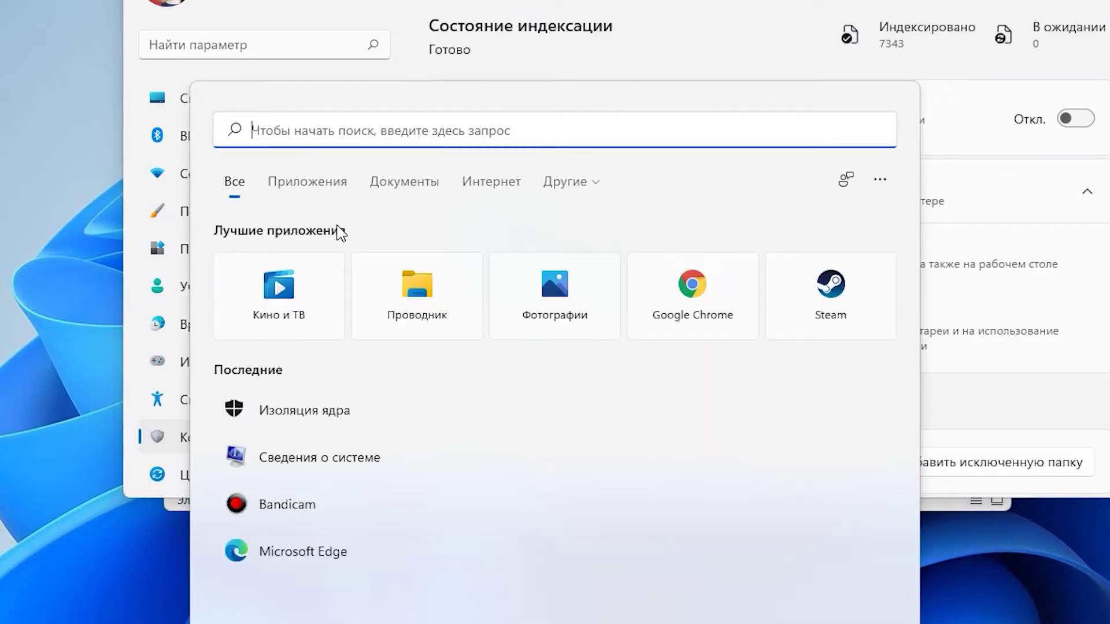
{"action": "type", "text": "службы"}
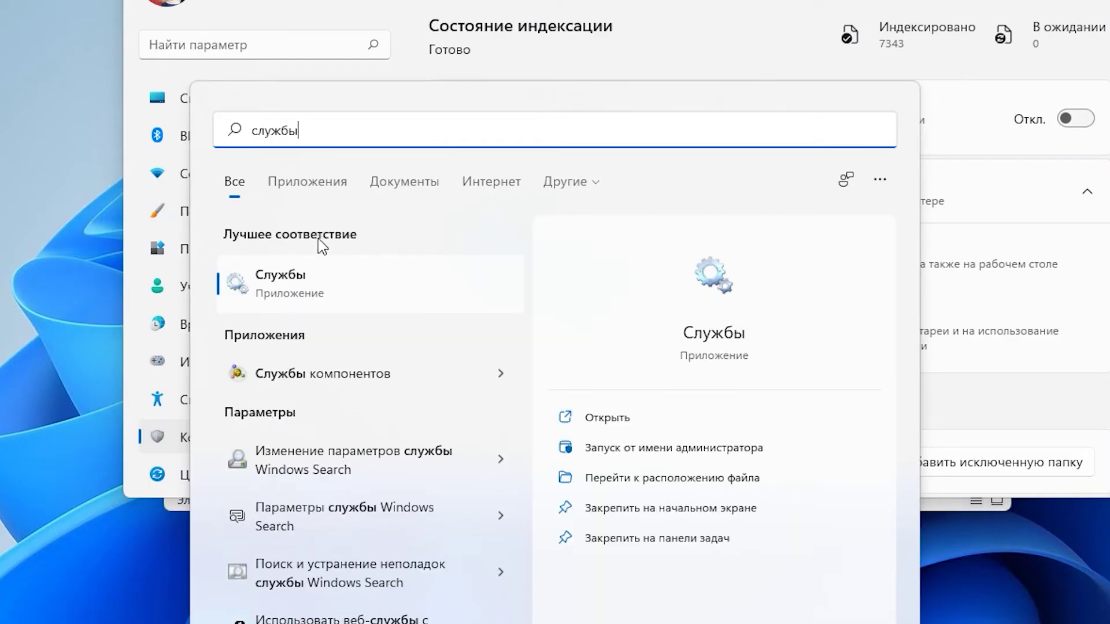
{"action": "left_click", "coordinate": [318, 284]}
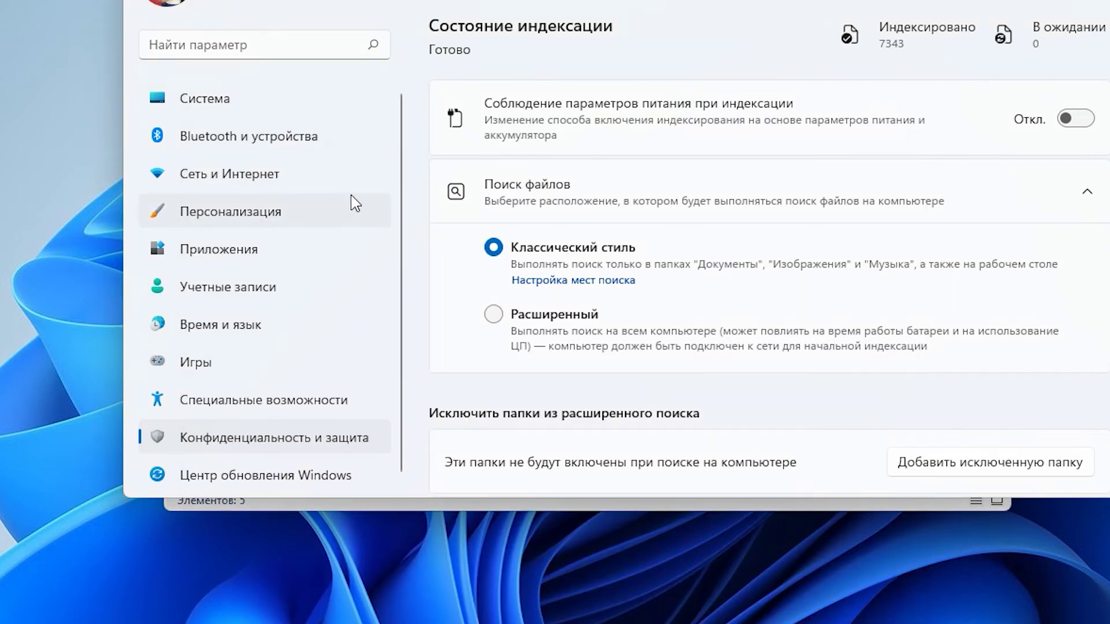
- Open the properties of the Windows Search service and set its startup type to Отключена
{"action": "scroll", "coordinate": [252, 315], "scroll_direction": "down", "scroll_amount": 1}
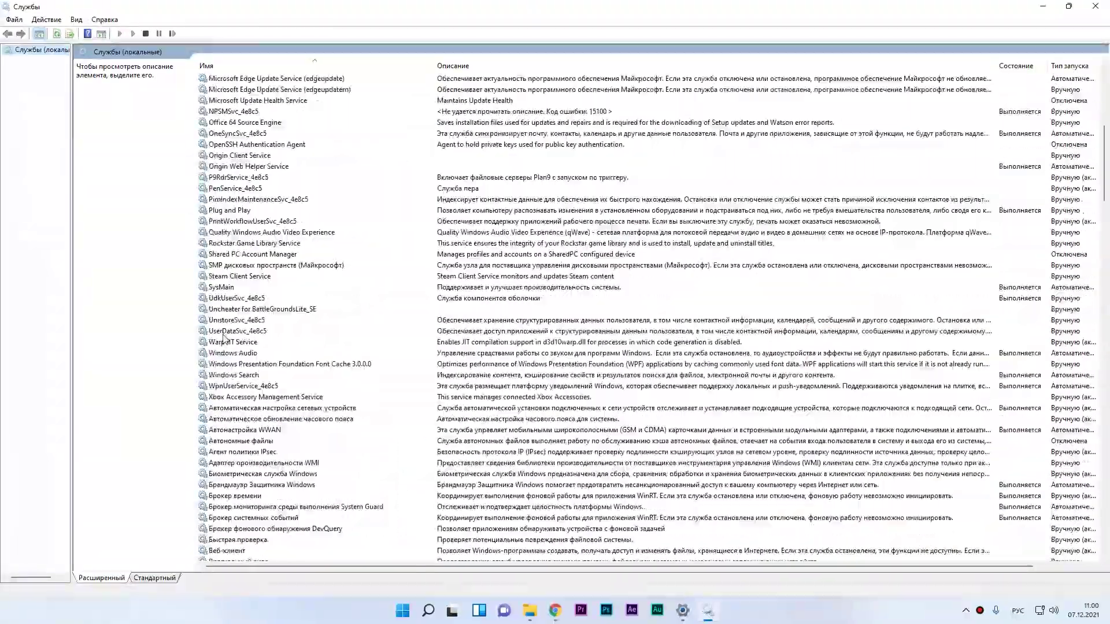
{"action": "scroll", "coordinate": [224, 339], "scroll_direction": "down", "scroll_amount": 2}
{"action": "left_click", "coordinate": [243, 310]}
{"action": "right_click", "coordinate": [245, 309]}
{"action": "left_click", "coordinate": [285, 421]}
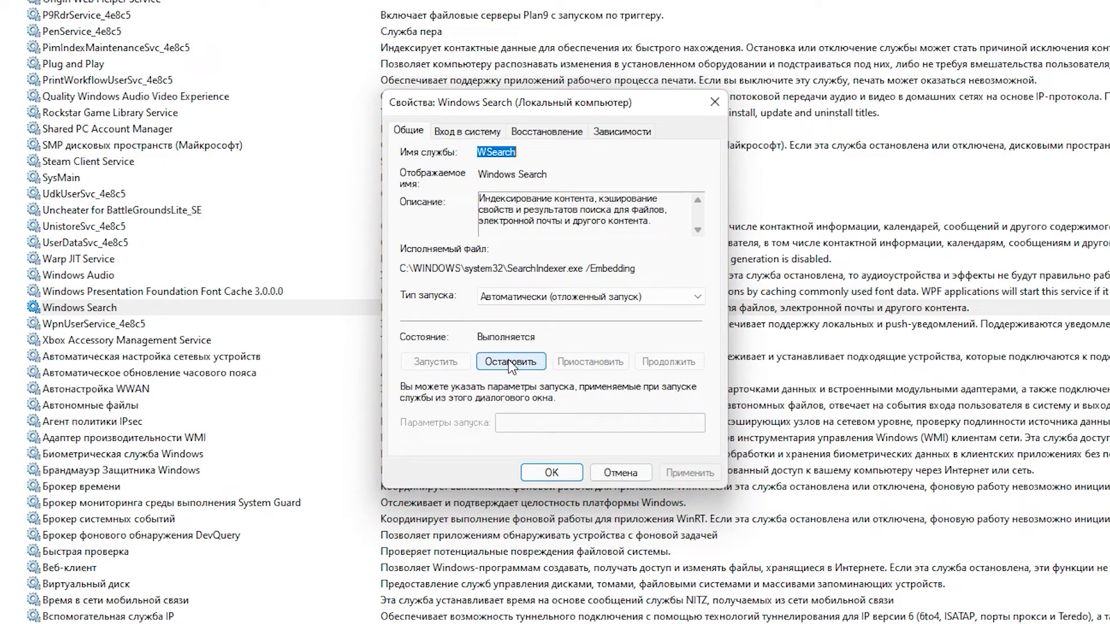
{"action": "left_click", "coordinate": [523, 297]}
{"action": "left_click", "coordinate": [509, 345]}
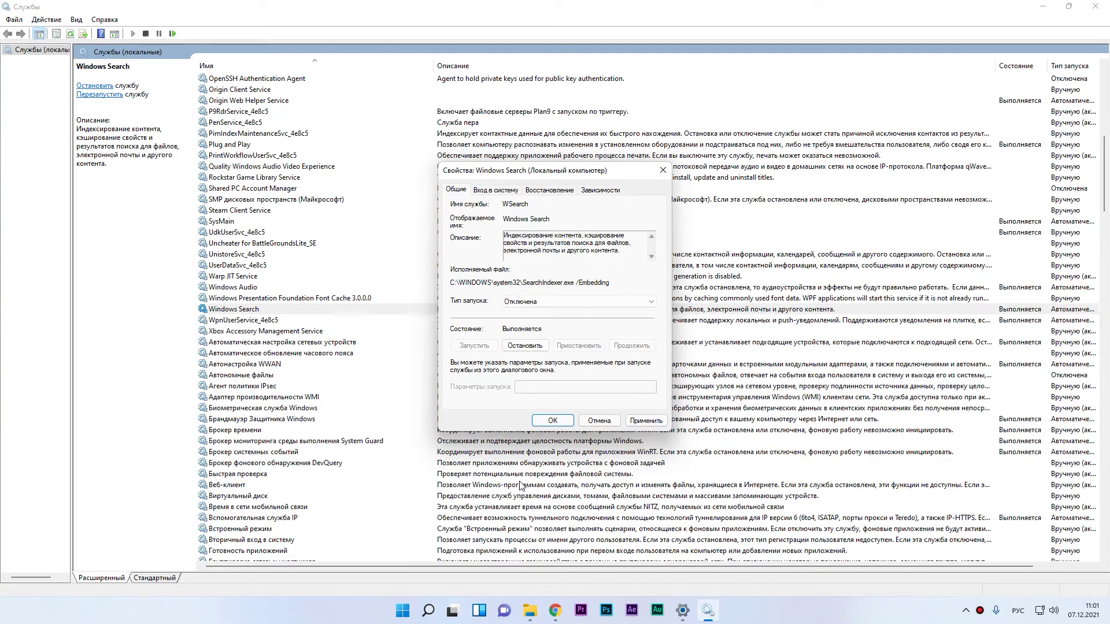
- Look through the full list of local services, examining their descriptions, states and startup types
{"action": "left_click", "coordinate": [323, 419]}
{"action": "scroll", "coordinate": [301, 243], "scroll_direction": "up", "scroll_amount": 13}
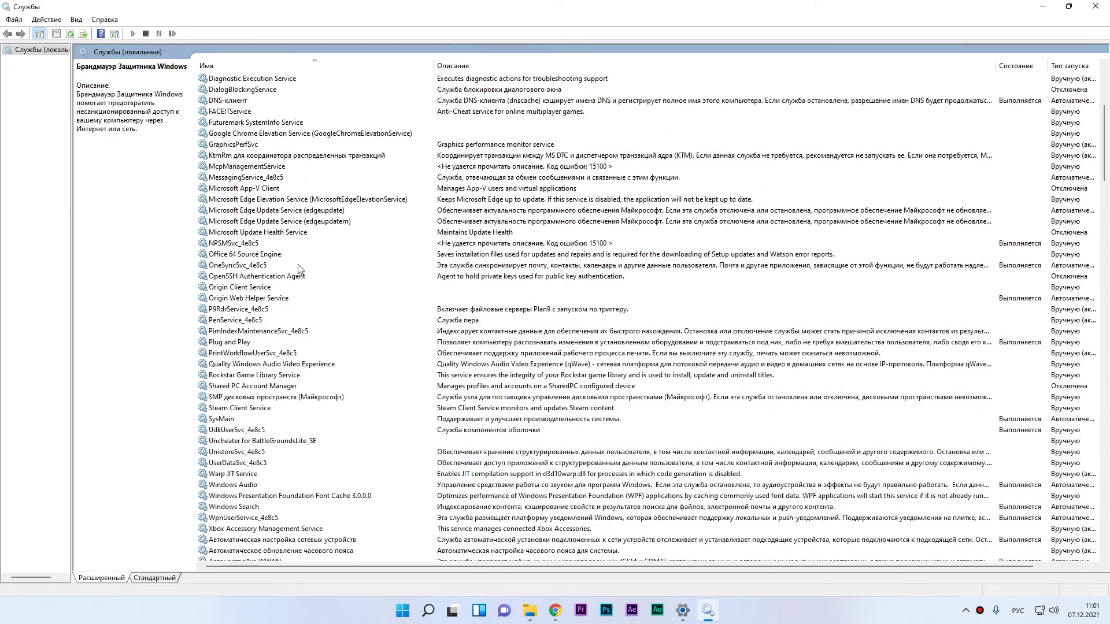
{"action": "scroll", "coordinate": [313, 252], "scroll_direction": "down", "scroll_amount": 7}
{"action": "scroll", "coordinate": [295, 231], "scroll_direction": "up", "scroll_amount": 7}
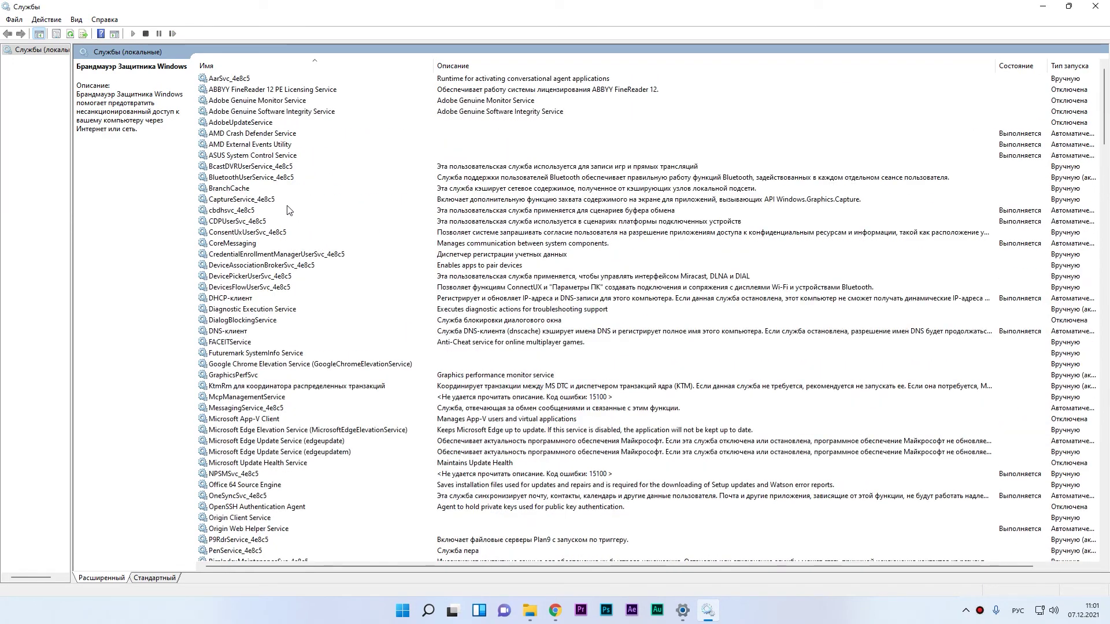
{"action": "scroll", "coordinate": [257, 211], "scroll_direction": "down", "scroll_amount": 20}
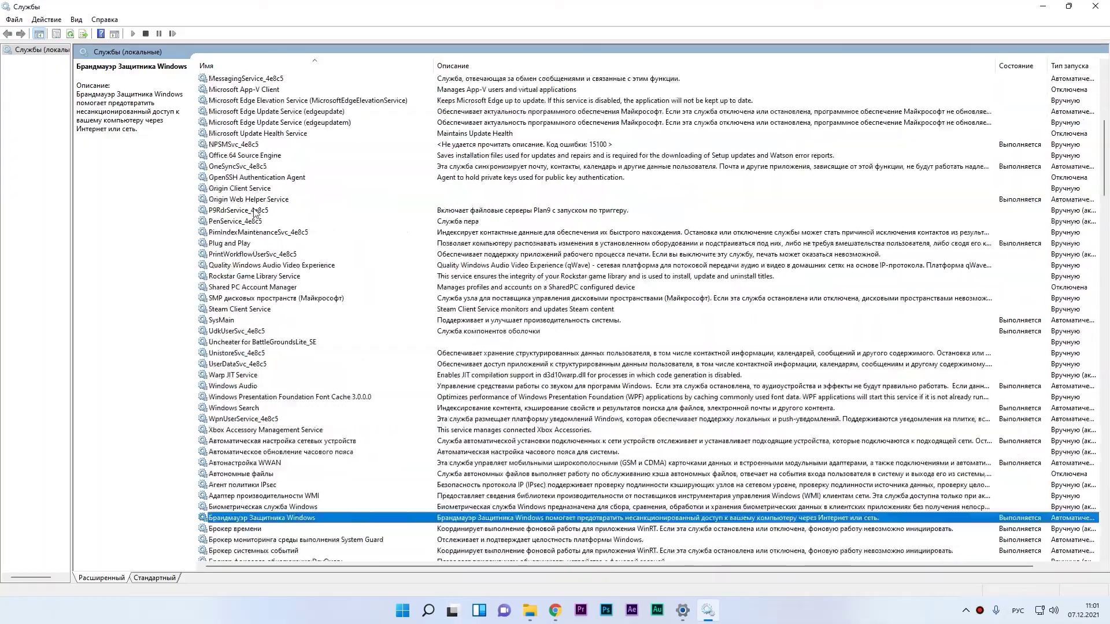
{"action": "scroll", "coordinate": [246, 246], "scroll_direction": "down", "scroll_amount": 20}
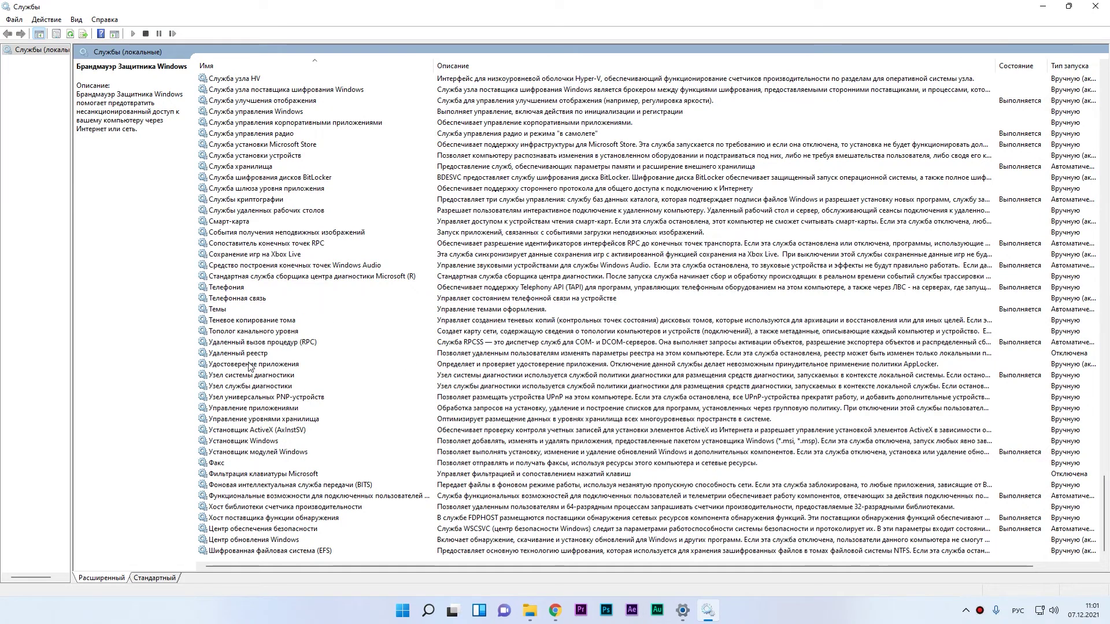
{"action": "scroll", "coordinate": [259, 372], "scroll_direction": "up", "scroll_amount": 20}
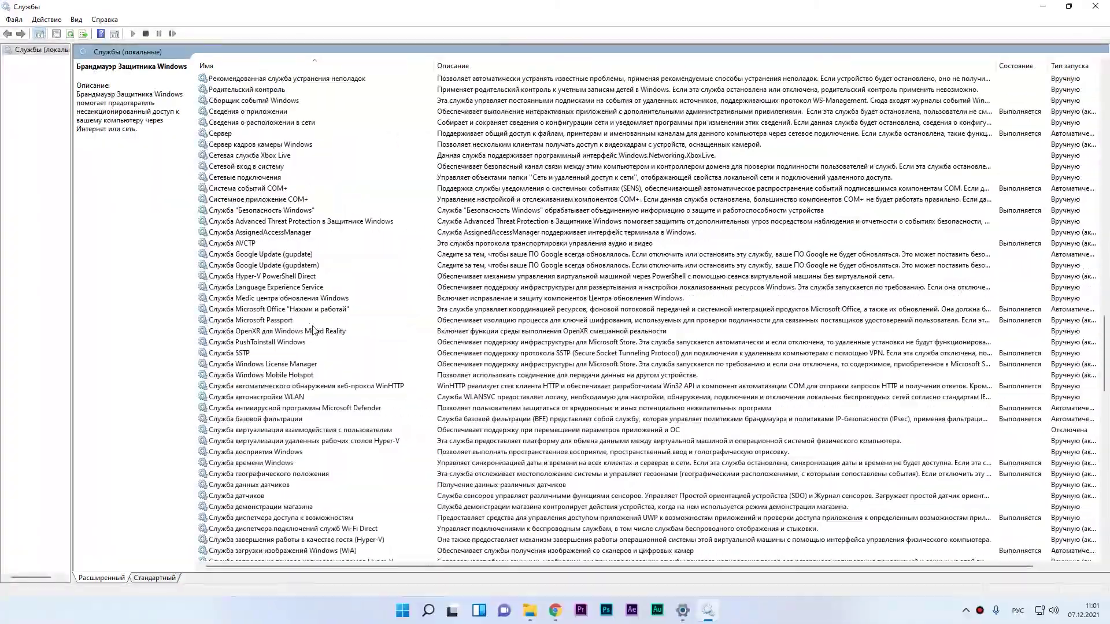
{"action": "scroll", "coordinate": [310, 313], "scroll_direction": "up", "scroll_amount": 20}
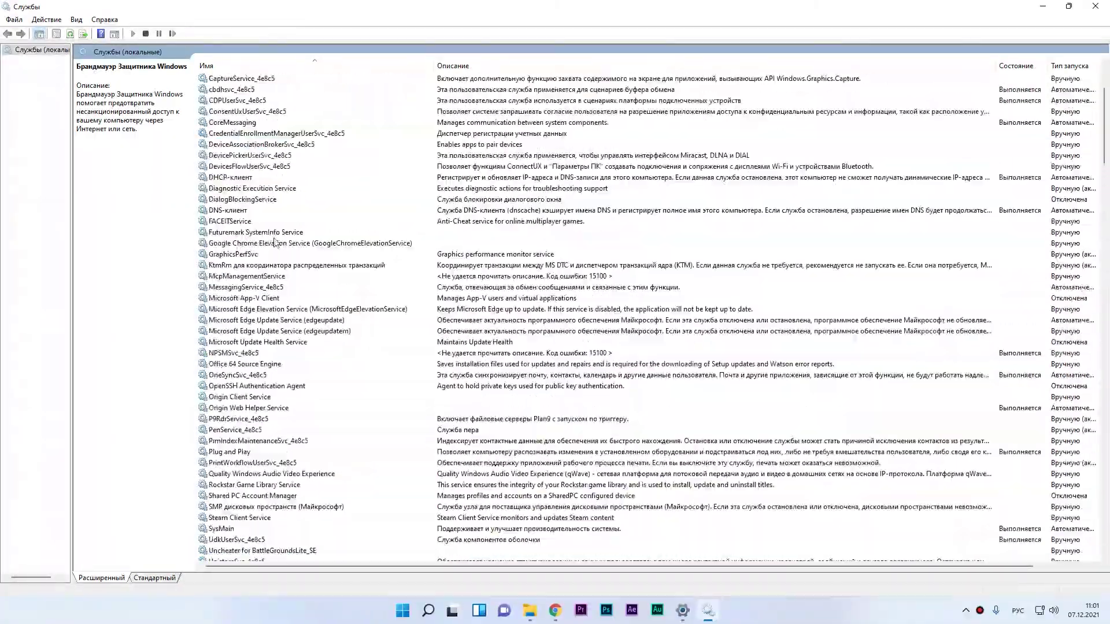
{"action": "scroll", "coordinate": [267, 272], "scroll_direction": "down", "scroll_amount": 11}
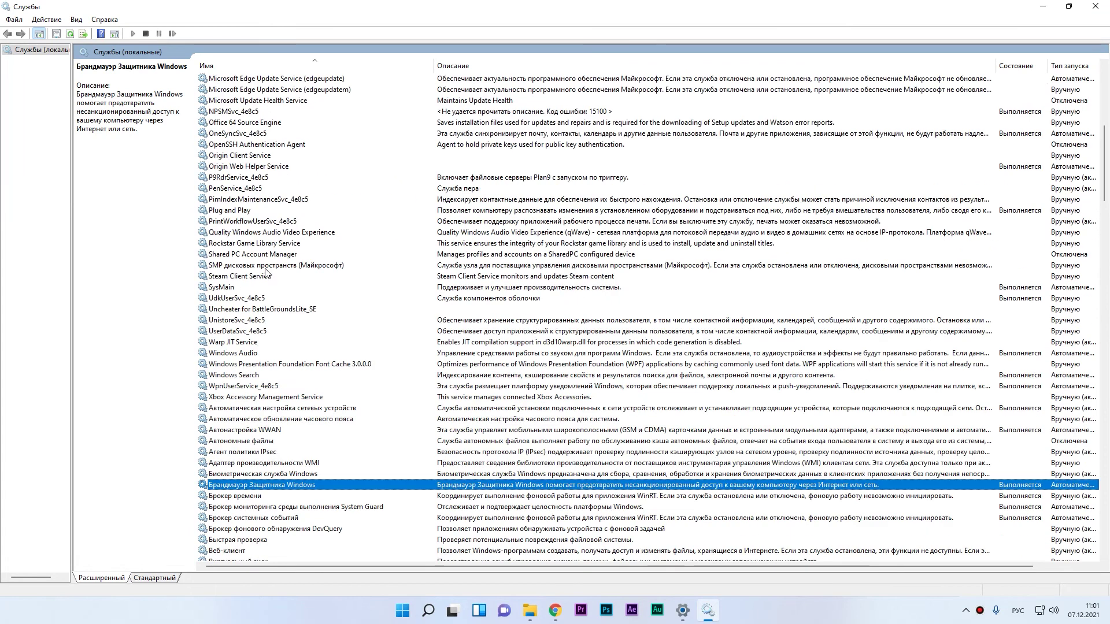
- Review the services listed below Брандмауэр Защитника Windows
{"action": "scroll", "coordinate": [291, 280], "scroll_direction": "down", "scroll_amount": 4}
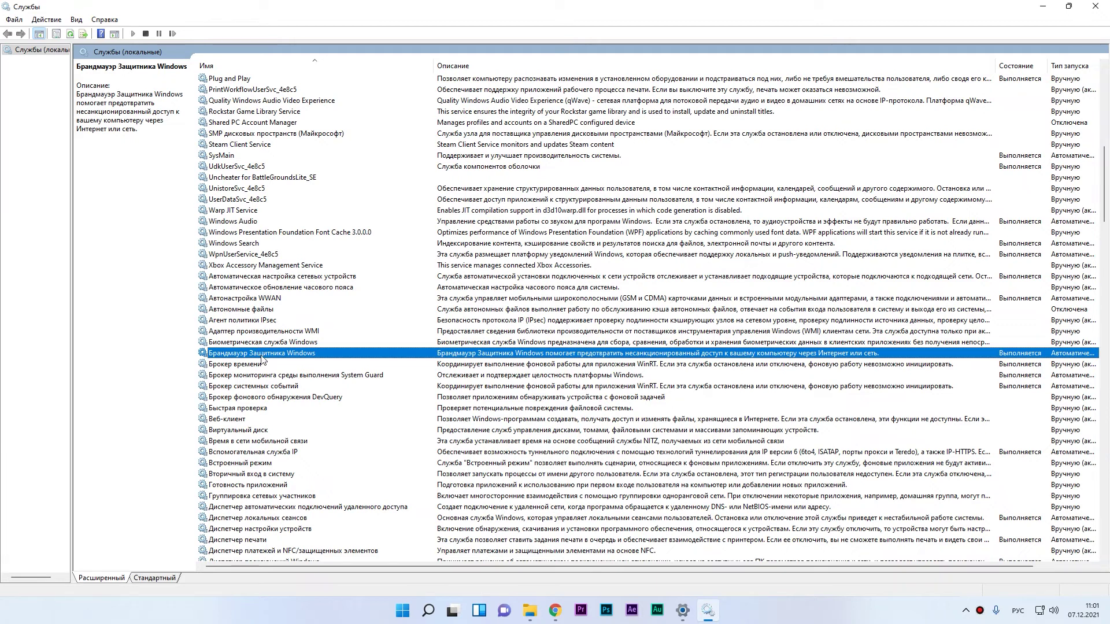
{"action": "scroll", "coordinate": [309, 363], "scroll_direction": "down", "scroll_amount": 3}
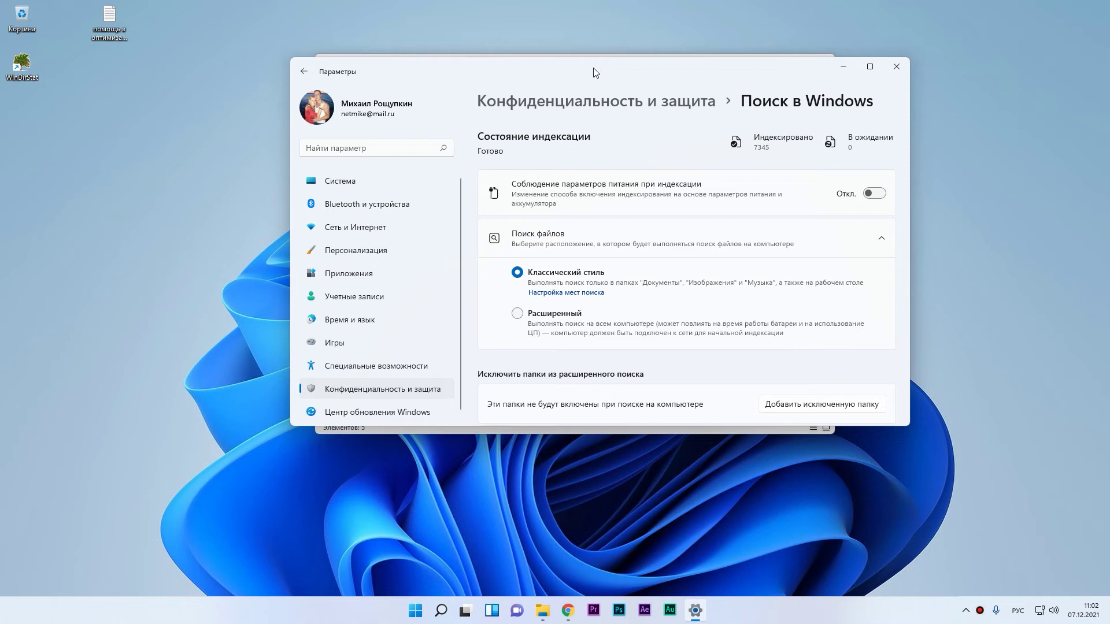
- Return to Settings, open Игры, and examine the recording options in Клипы and the Xbox Game Bar settings
{"action": "left_click", "coordinate": [440, 73]}
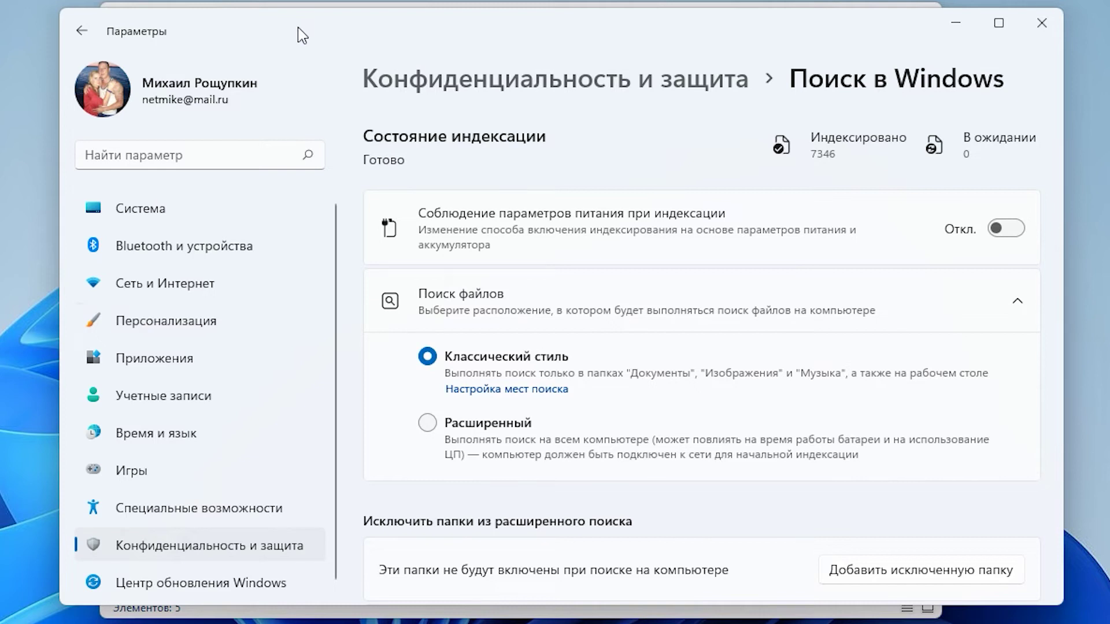
{"action": "left_click", "coordinate": [138, 467]}
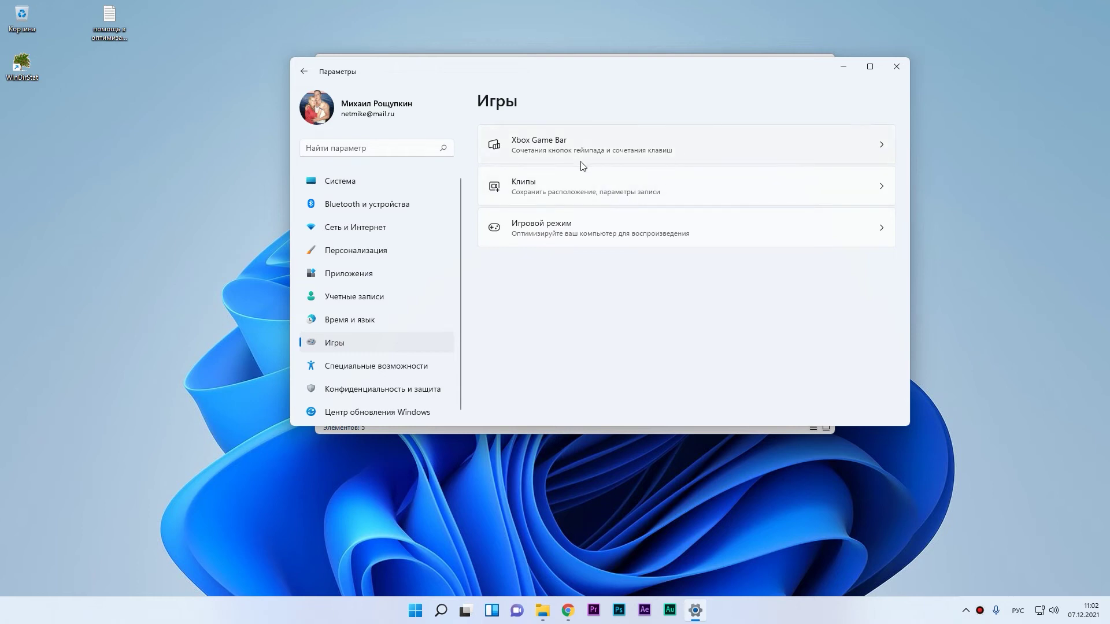
{"action": "left_click", "coordinate": [874, 189]}
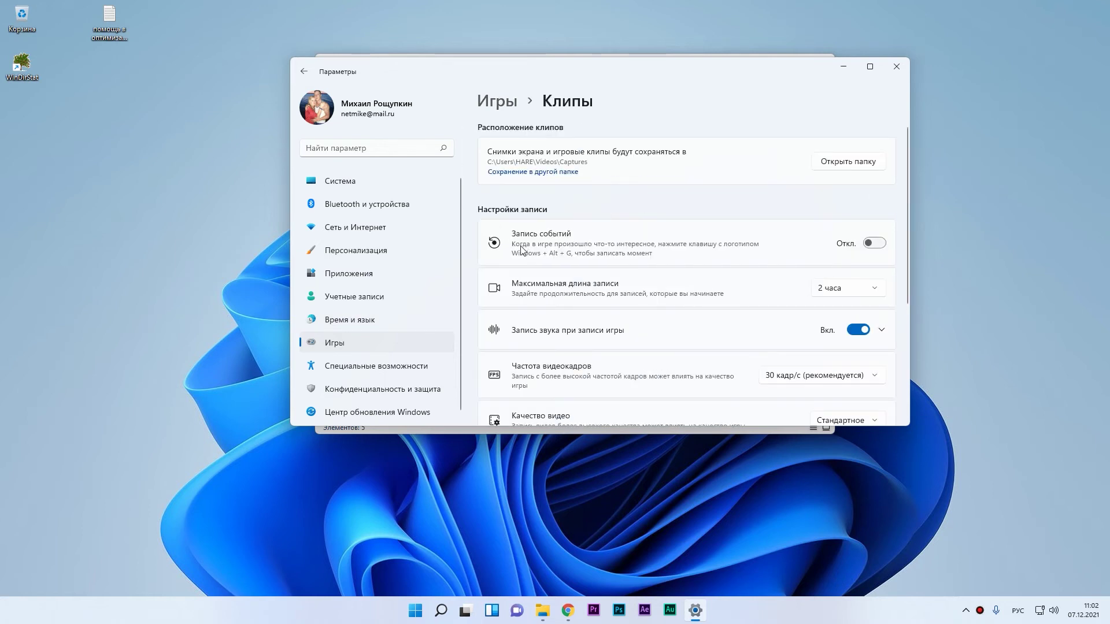
{"action": "left_click", "coordinate": [334, 343]}
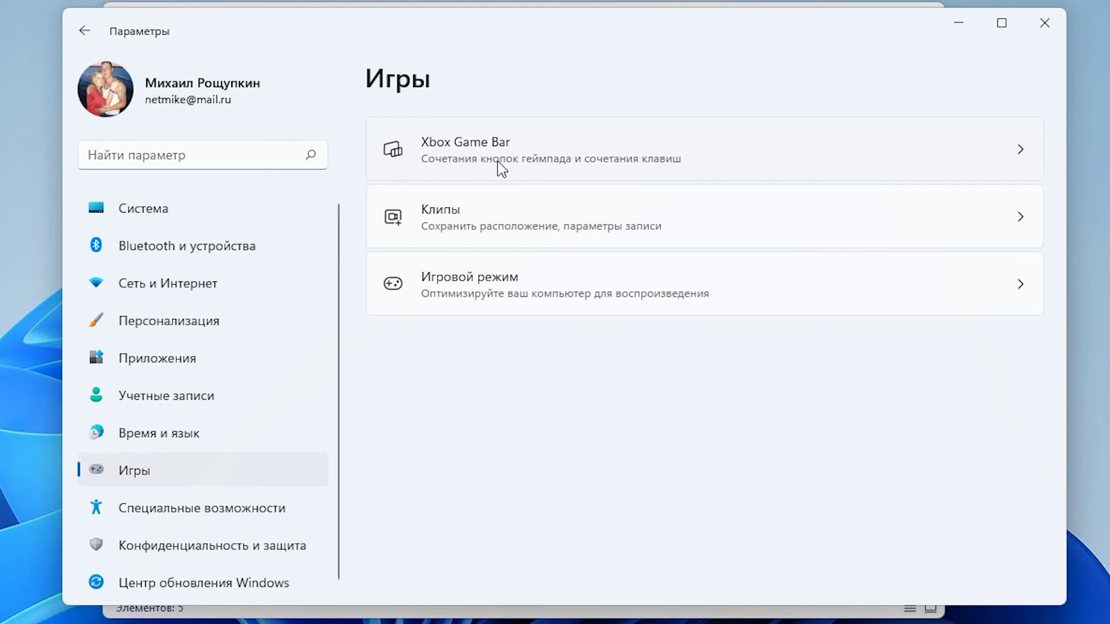
{"action": "left_click", "coordinate": [487, 157]}
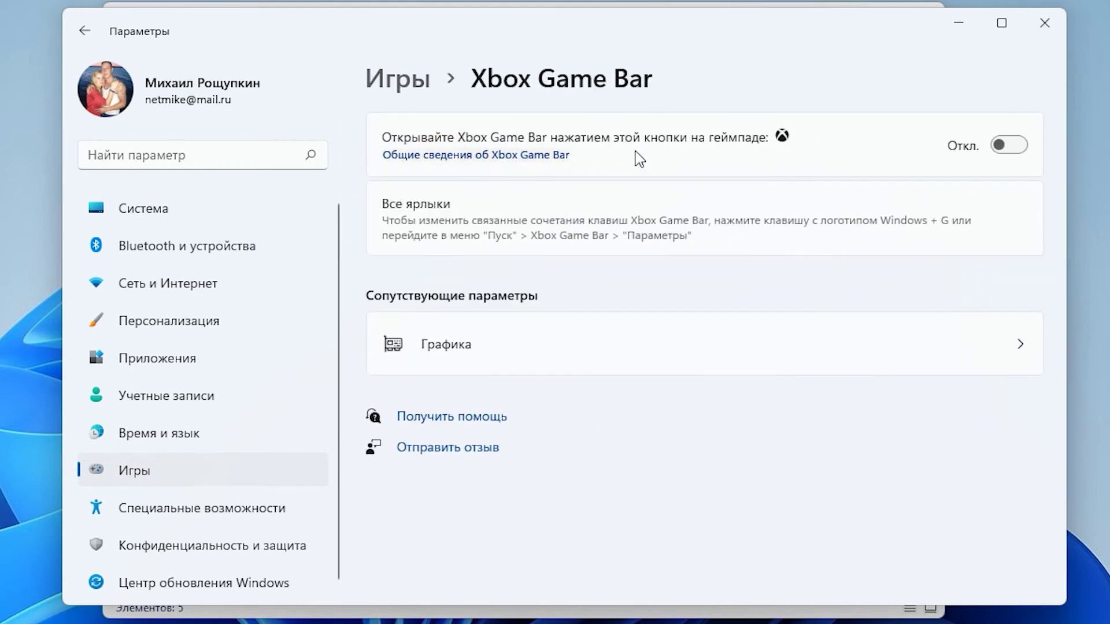
- Open Игровой режим in the Игры settings and toggle Режим игры
{"action": "left_click", "coordinate": [134, 475]}
{"action": "left_click", "coordinate": [509, 286]}
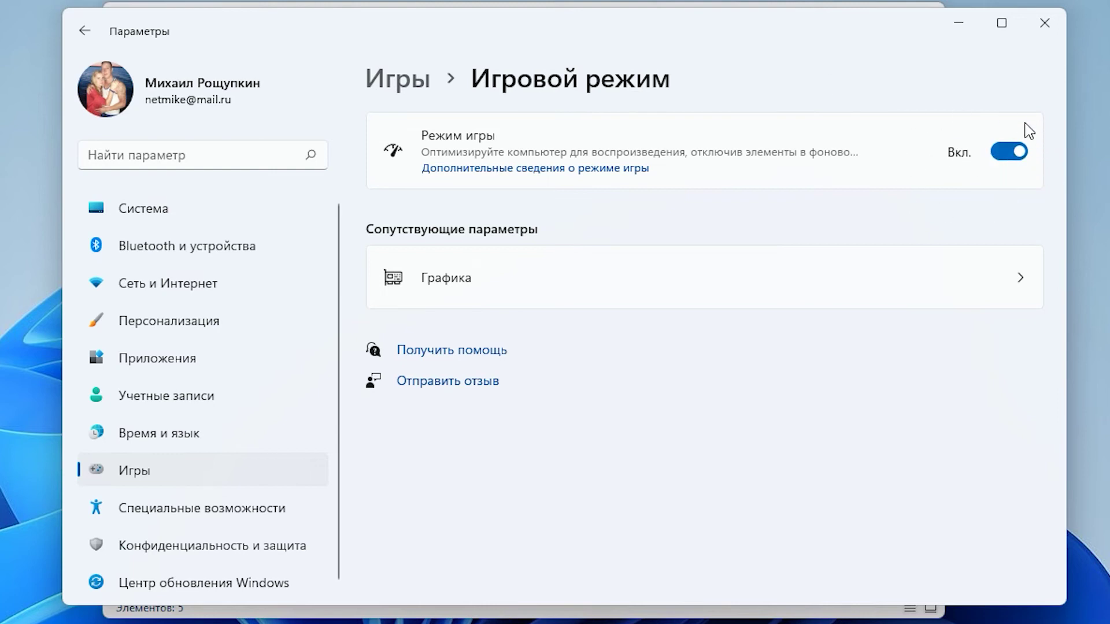
{"action": "left_click", "coordinate": [1018, 152]}
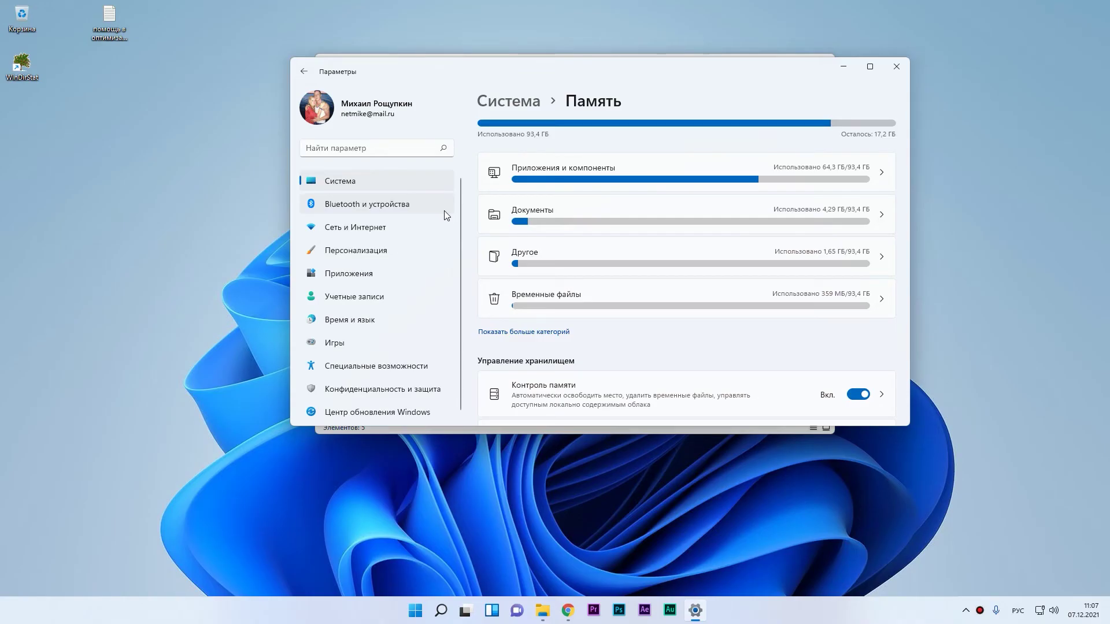
- Open О системе in the Система settings and bring up Дополнительные параметры системы
{"action": "left_click", "coordinate": [336, 182]}
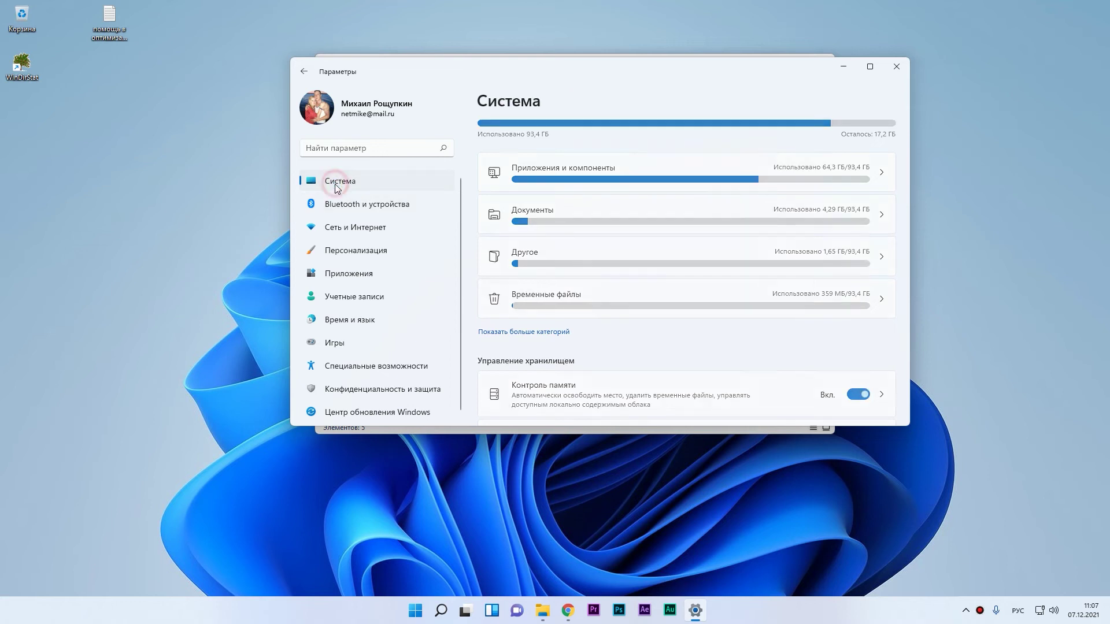
{"action": "scroll", "coordinate": [553, 328], "scroll_direction": "down", "scroll_amount": 5}
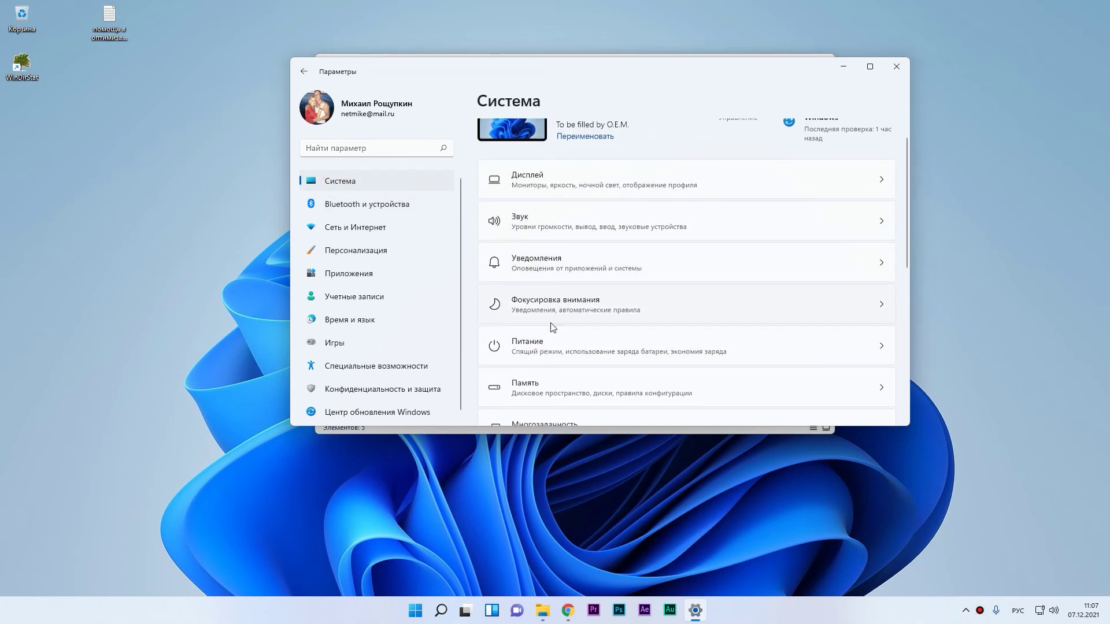
{"action": "scroll", "coordinate": [601, 329], "scroll_direction": "down", "scroll_amount": 2}
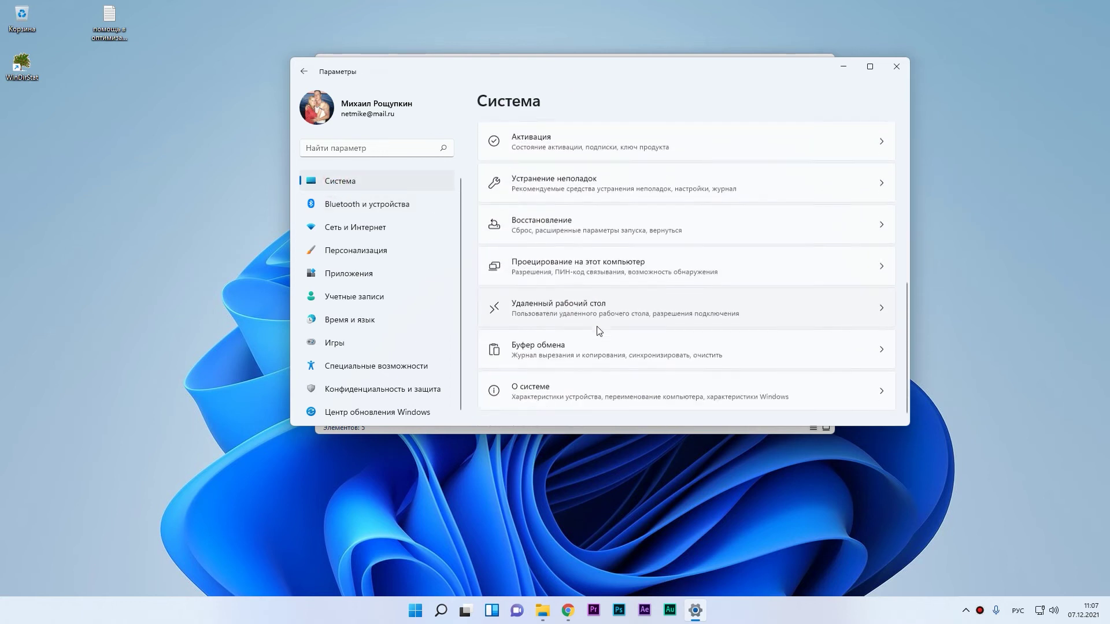
{"action": "left_click", "coordinate": [543, 384]}
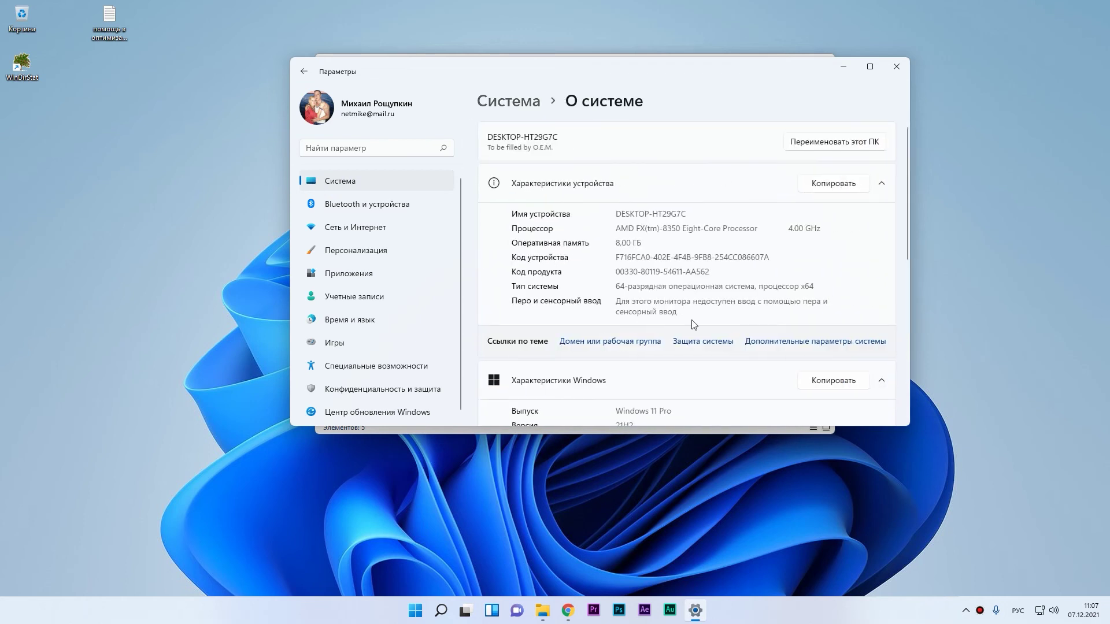
{"action": "left_click", "coordinate": [792, 342]}
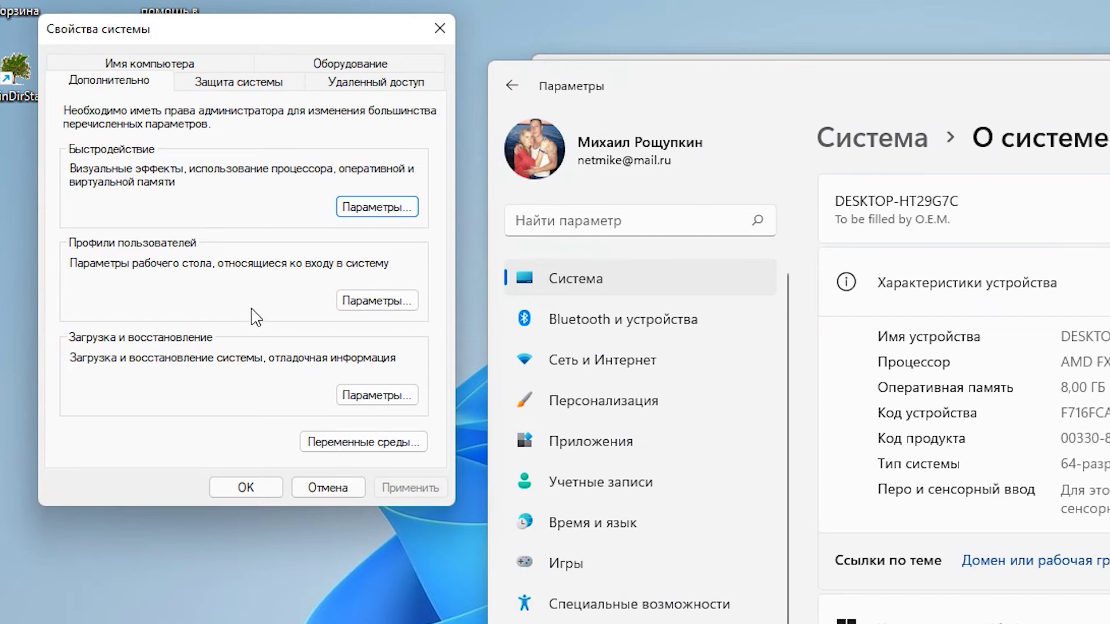
- In Загрузка и восстановление, set the display time of the operating system list to 3 seconds and apply the system properties
{"action": "left_click", "coordinate": [373, 398]}
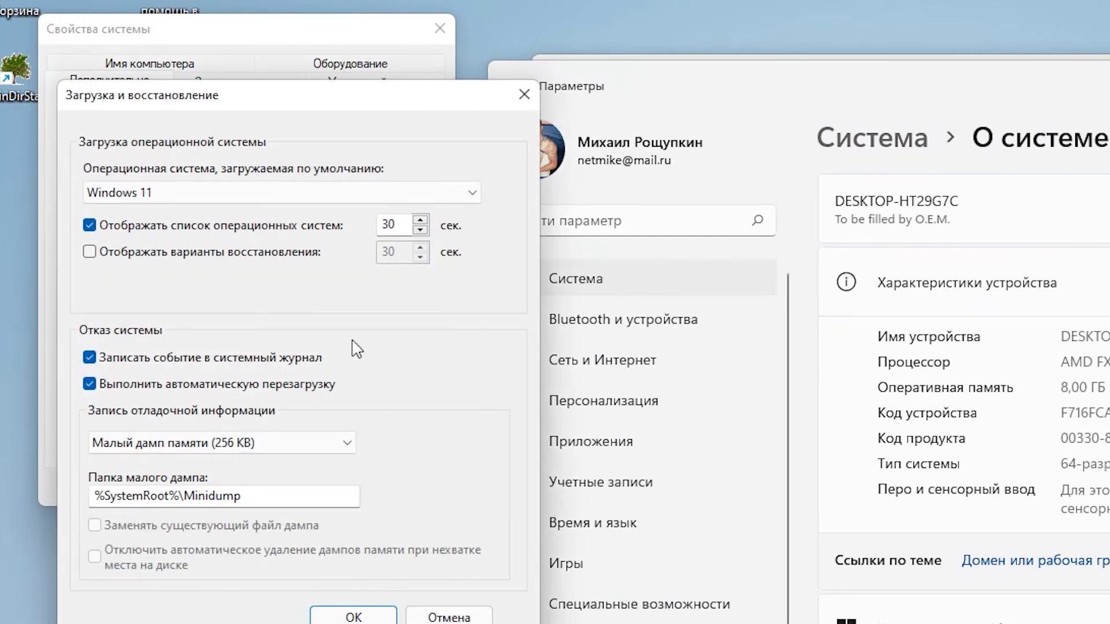
{"action": "left_click", "coordinate": [183, 93]}
{"action": "left_click_drag", "start_coordinate": [183, 94], "coordinate": [287, 111]}
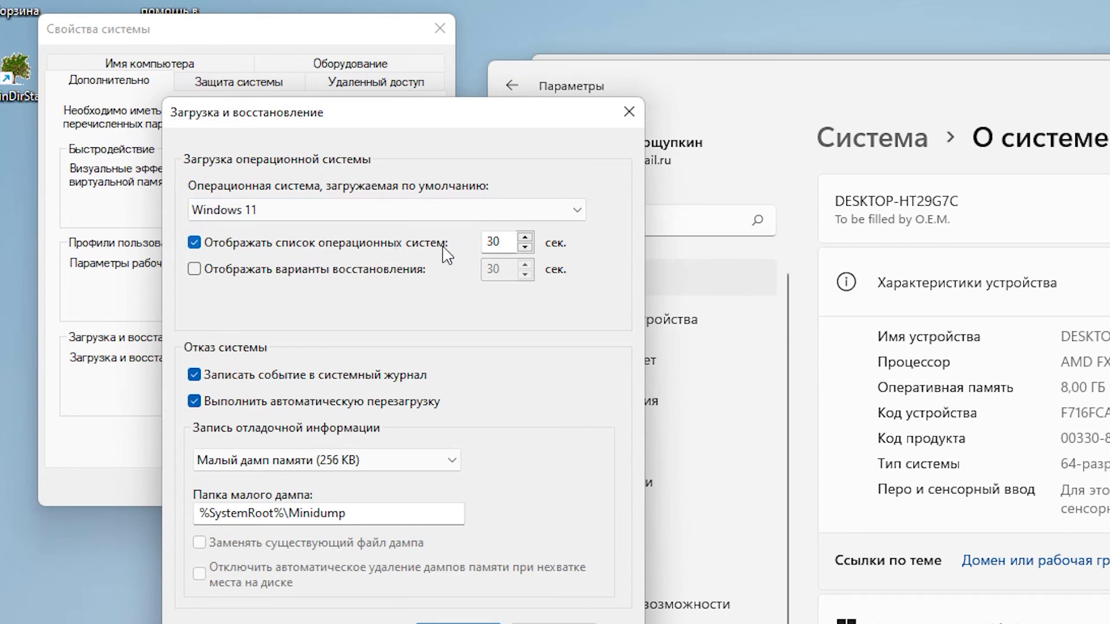
{"action": "double_click", "coordinate": [496, 240]}
{"action": "type", "text": "3"}
{"action": "left_click", "coordinate": [459, 623]}
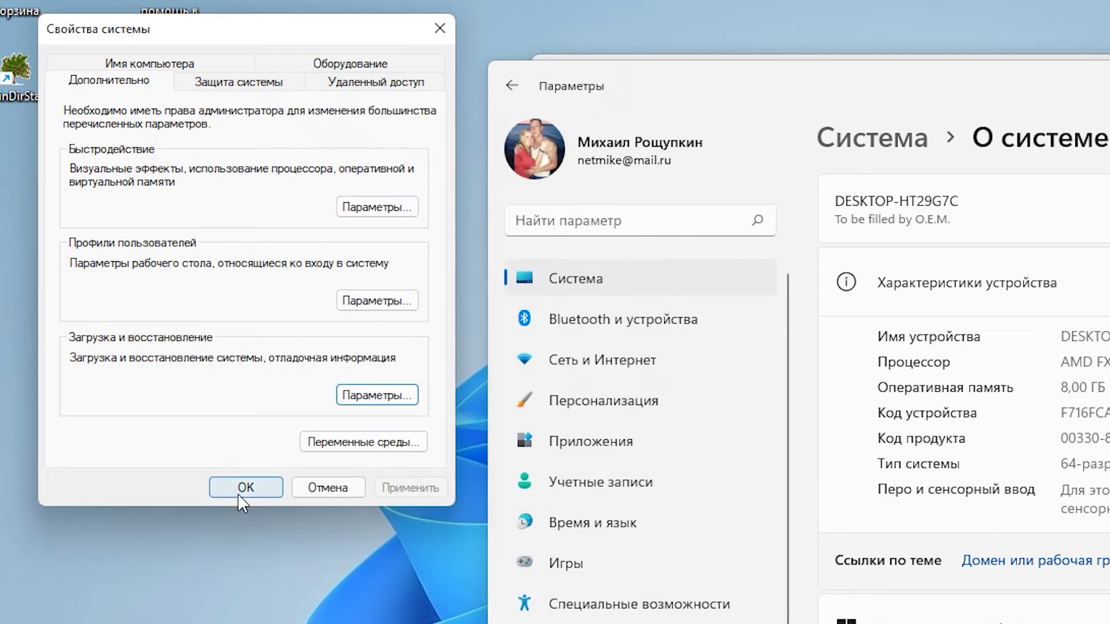
{"action": "left_click", "coordinate": [239, 492]}
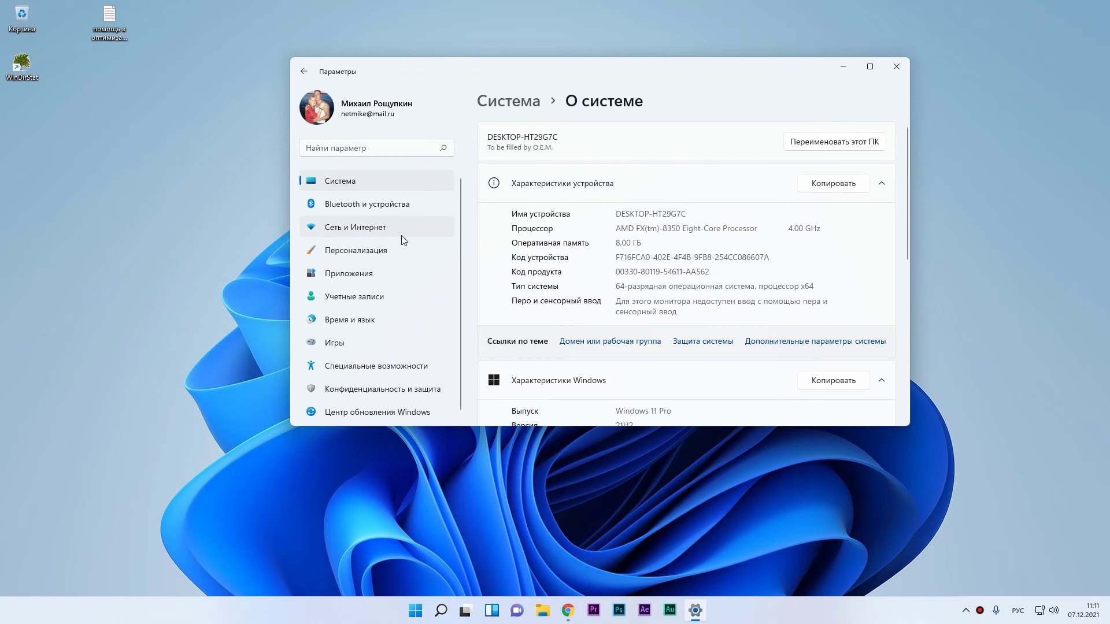
- Open Центр обновления Windows and examine the available durations for Приостановка обновлений without choosing one
{"action": "left_click", "coordinate": [367, 413]}
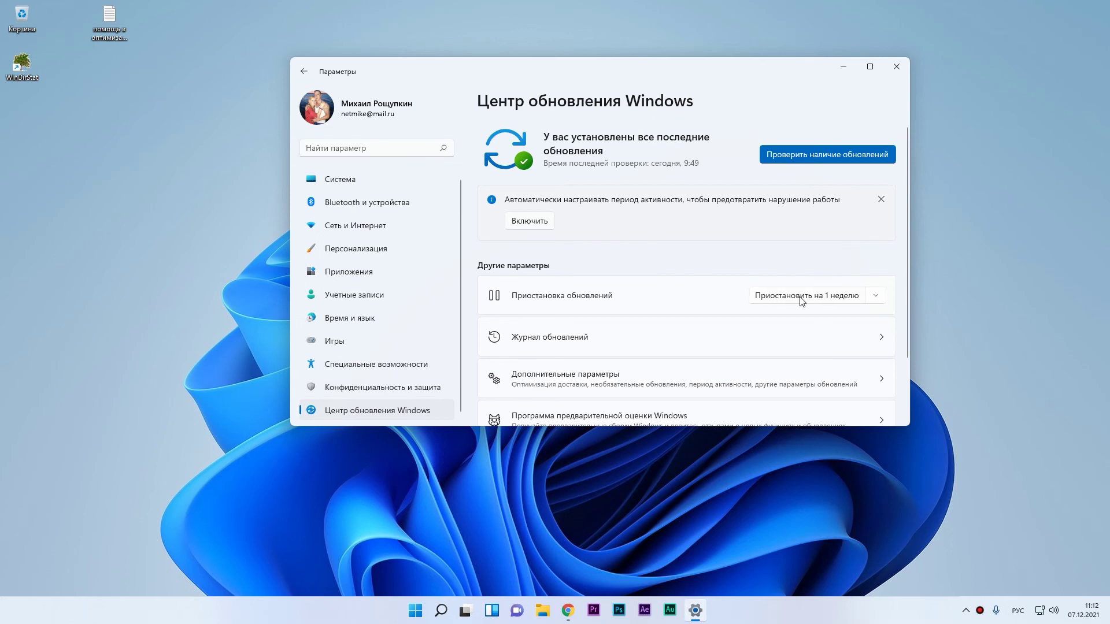
{"action": "left_click", "coordinate": [876, 298]}
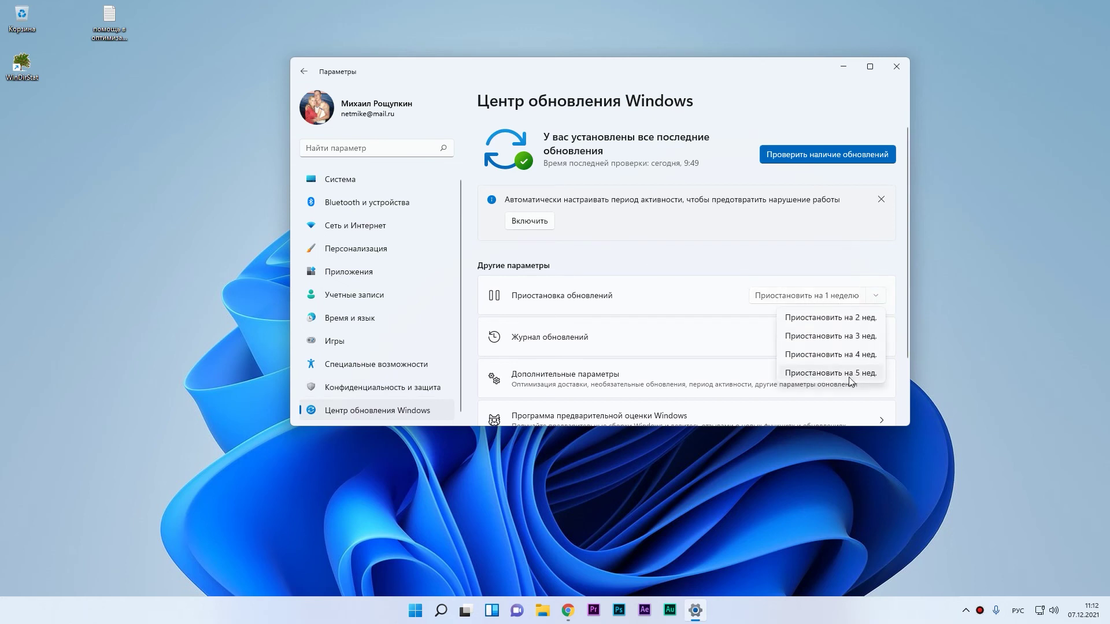
{"action": "left_click", "coordinate": [773, 261]}
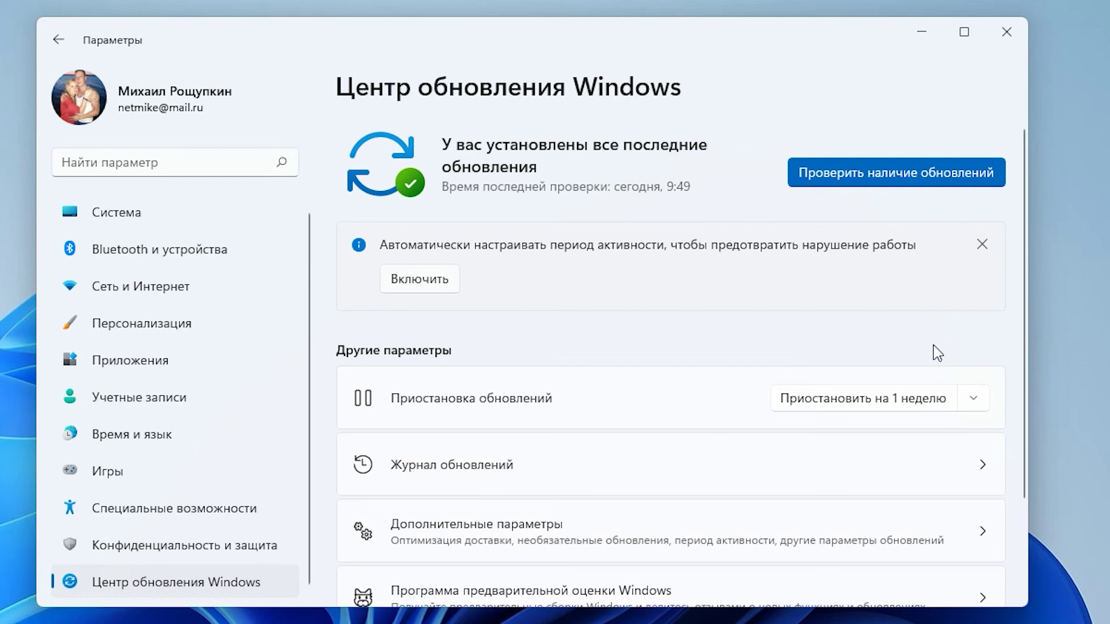
{"action": "left_click", "coordinate": [968, 399]}
{"action": "left_click", "coordinate": [668, 349]}
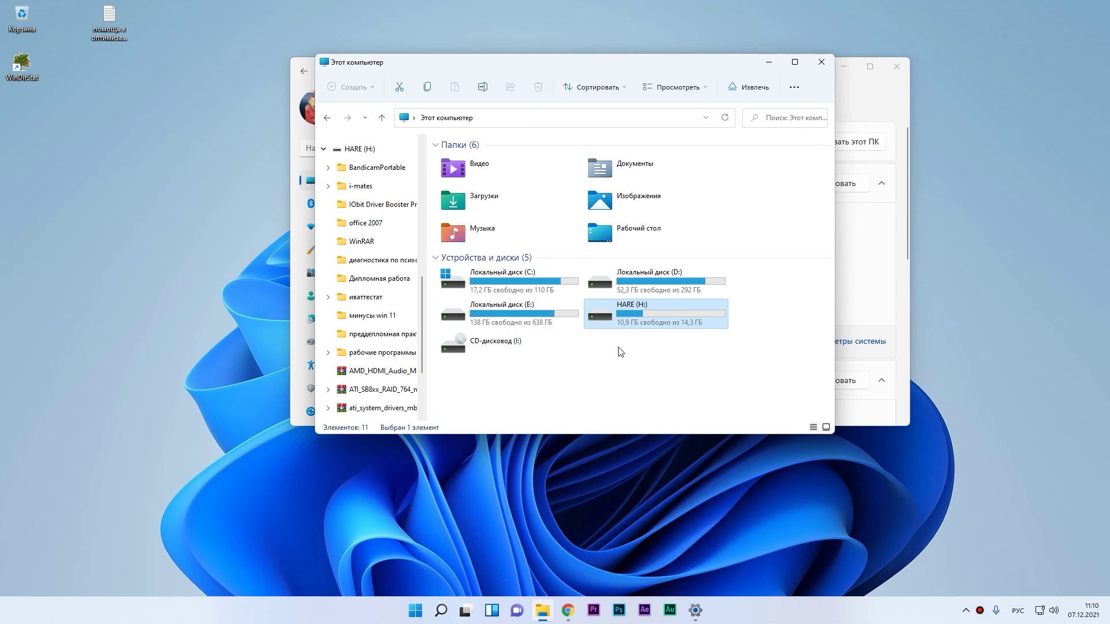
- Open the format settings of the HARE (H:) drive, select Стандартный размер кластера as allocation unit size, and close without formatting
{"action": "right_click", "coordinate": [629, 314]}
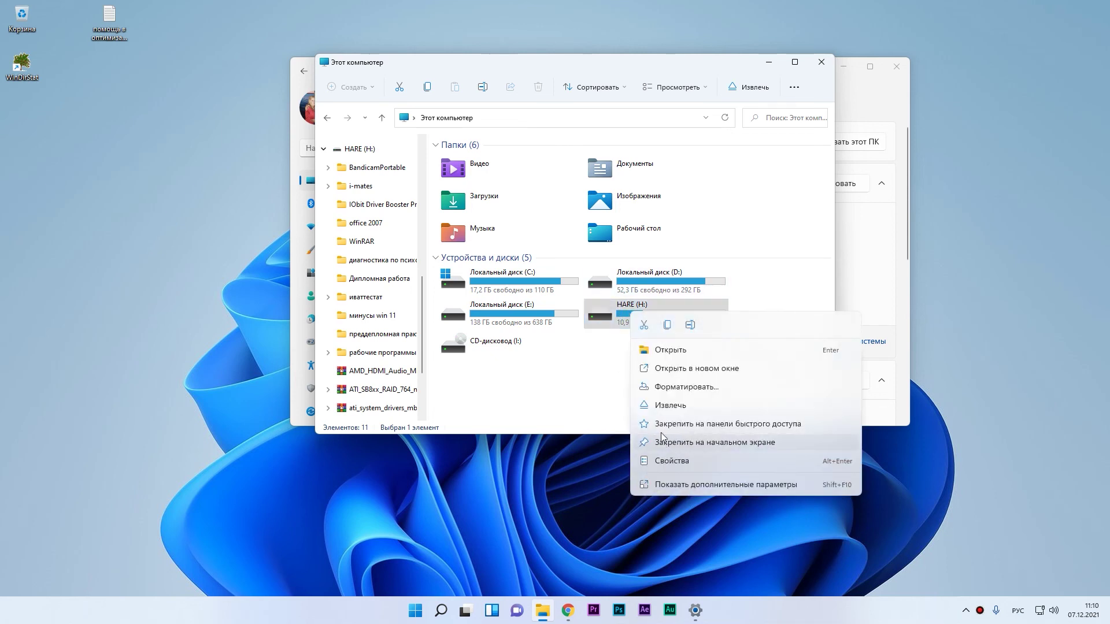
{"action": "left_click", "coordinate": [687, 484]}
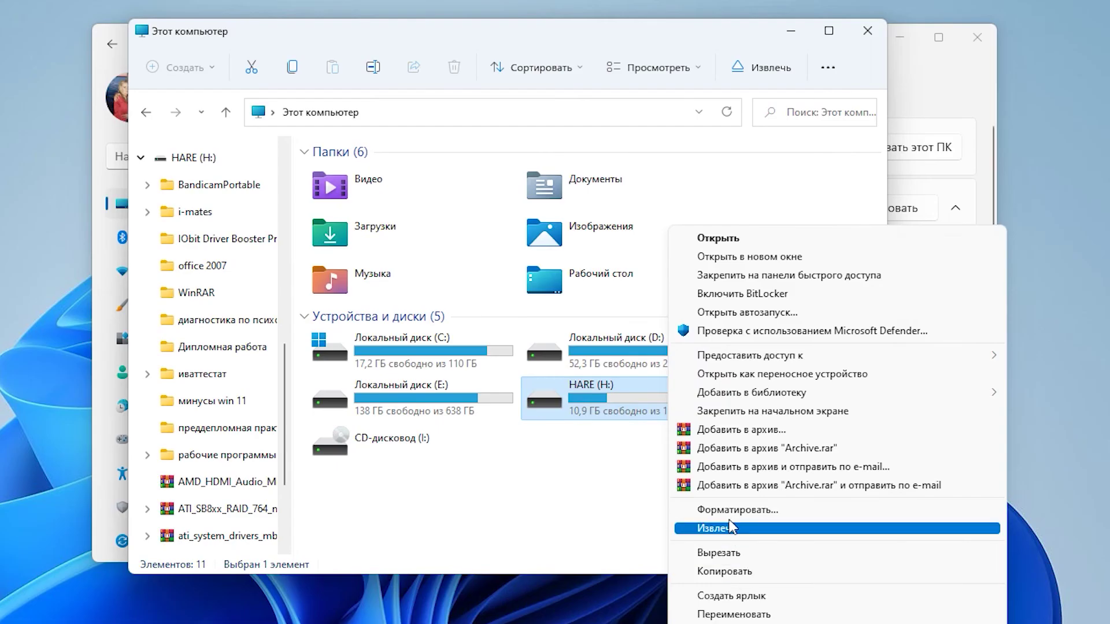
{"action": "left_click", "coordinate": [732, 389]}
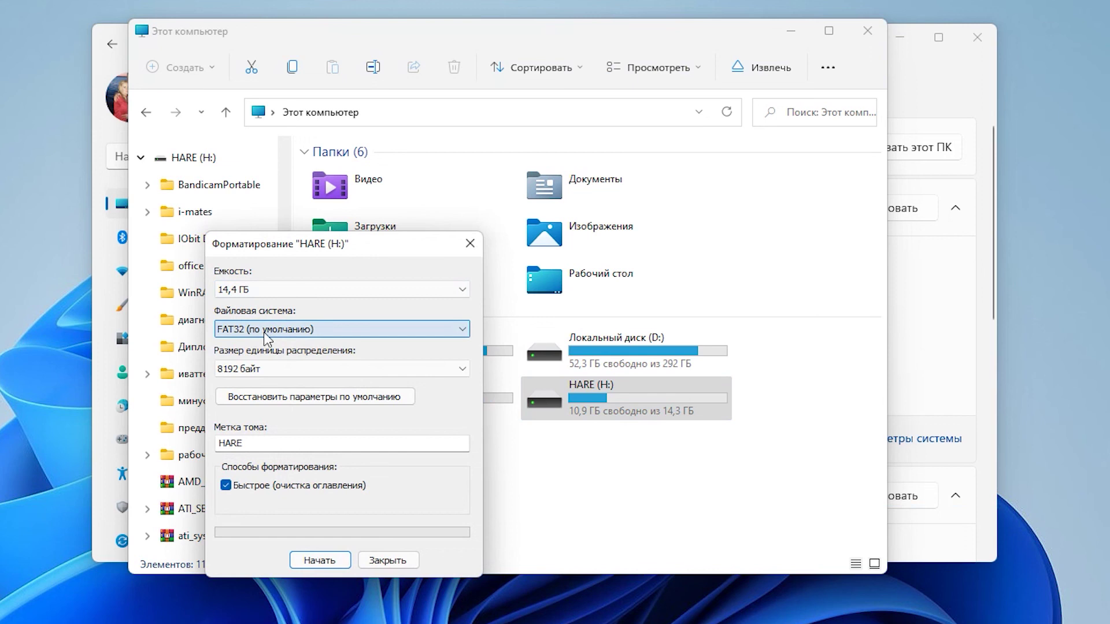
{"action": "left_click", "coordinate": [301, 372]}
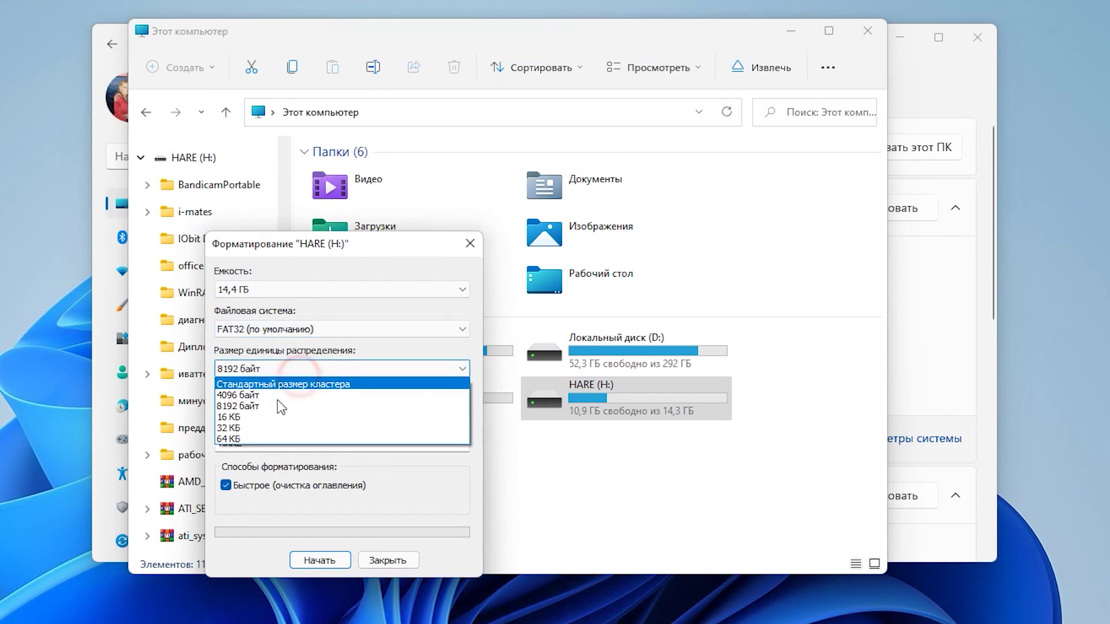
{"action": "left_click", "coordinate": [267, 386]}
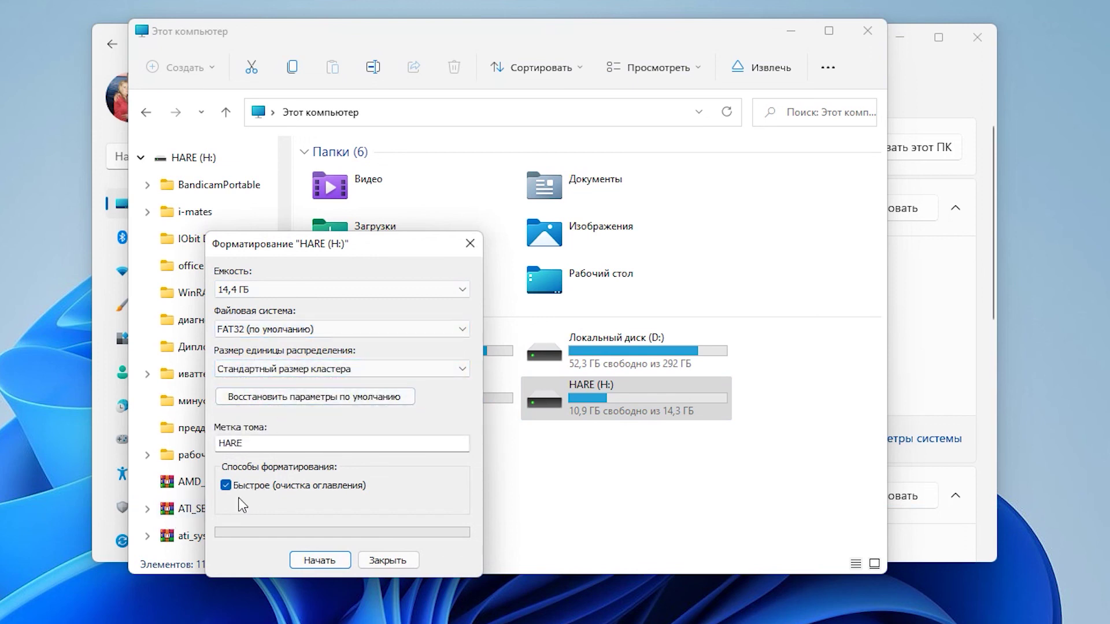
{"action": "left_click", "coordinate": [388, 560]}
- Open the properties of the HARE (H:) drive and check its ReadyBoost options
{"action": "right_click", "coordinate": [592, 398]}
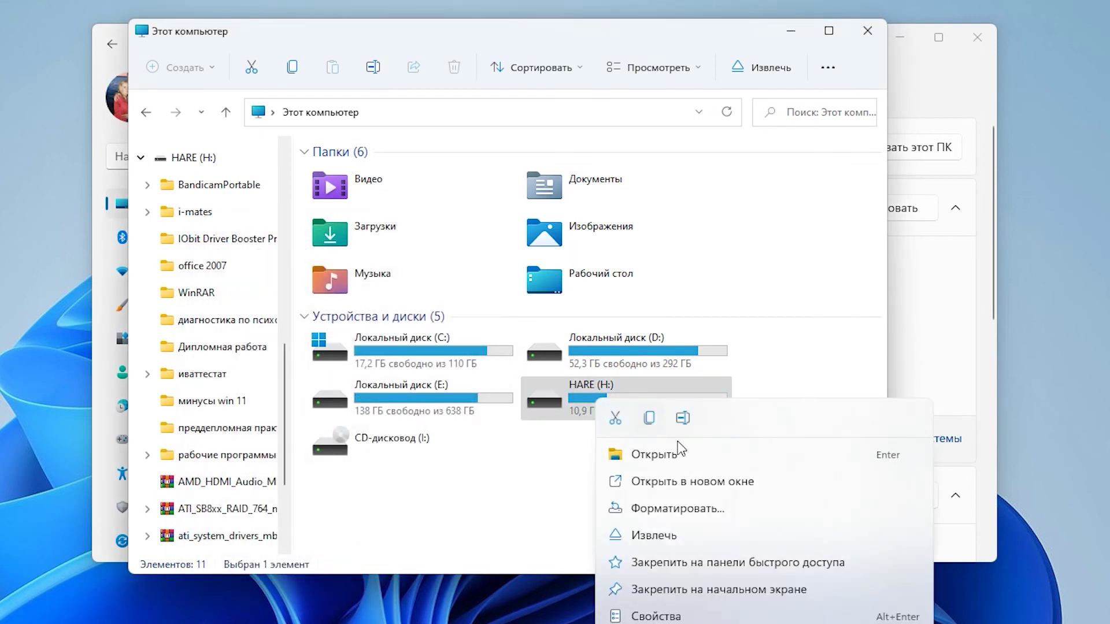
{"action": "left_click", "coordinate": [711, 616]}
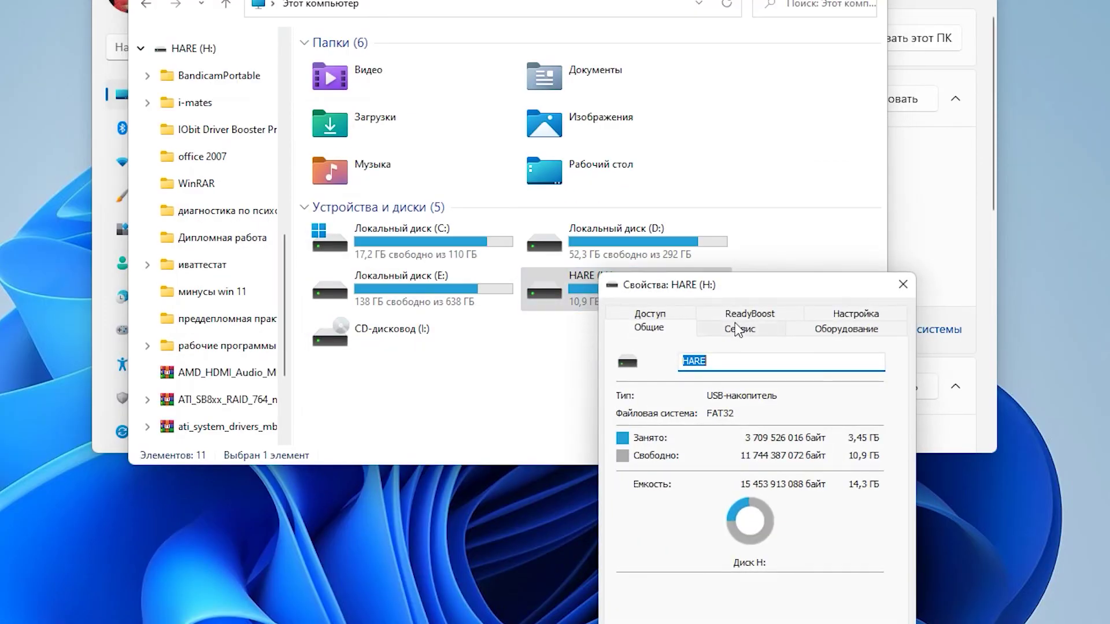
{"action": "left_click", "coordinate": [741, 315]}
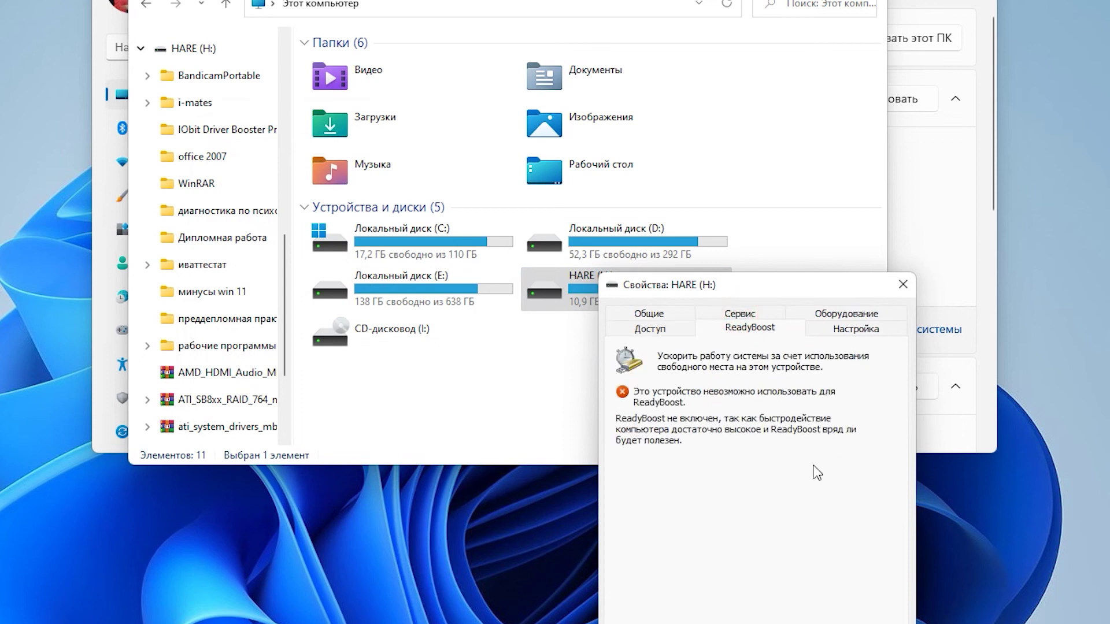